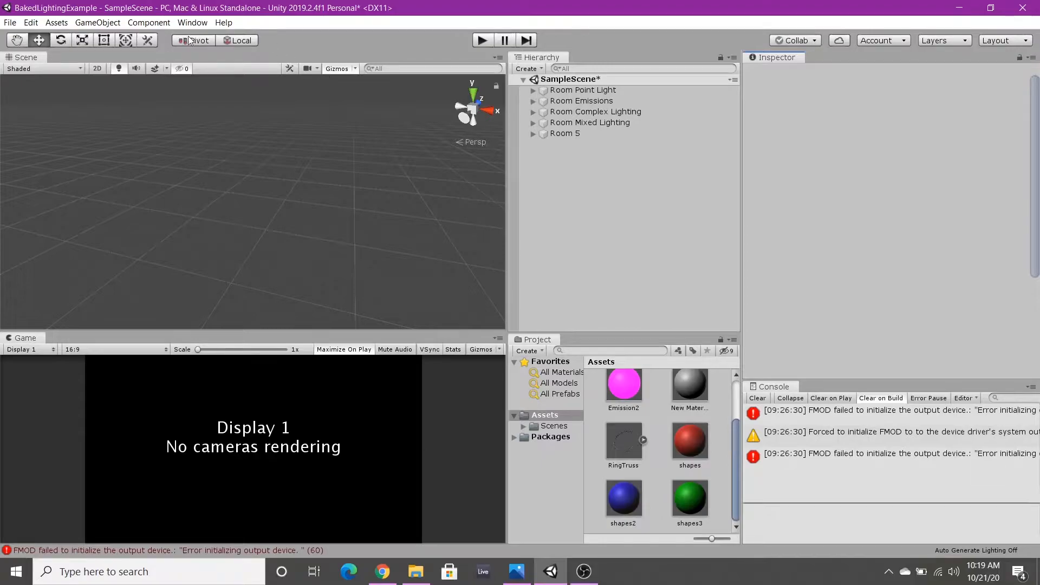
Open the Lighting Settings window and dock it beside the Inspector
click(197, 25)
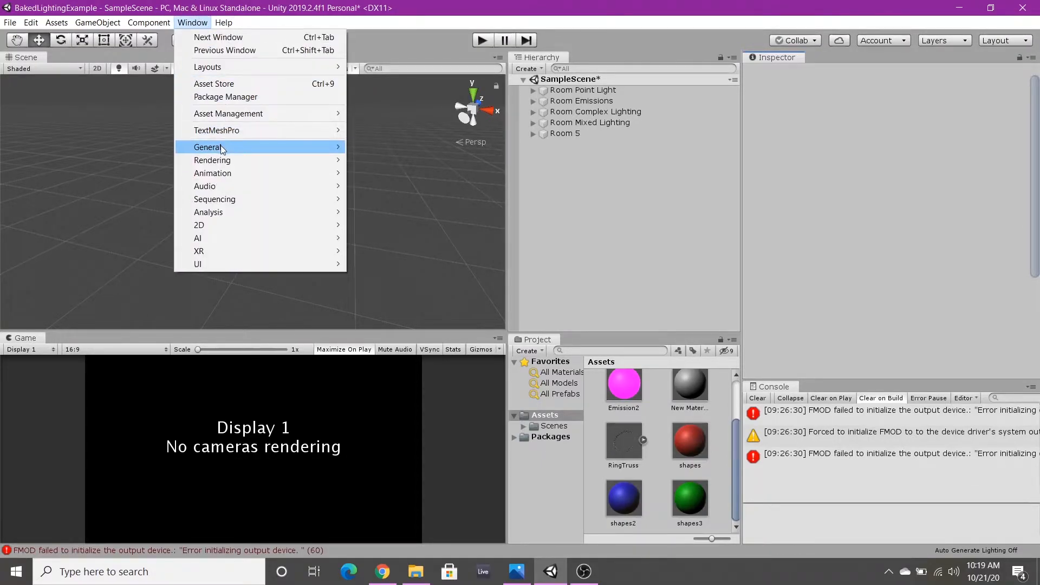
mouse_move(231, 161)
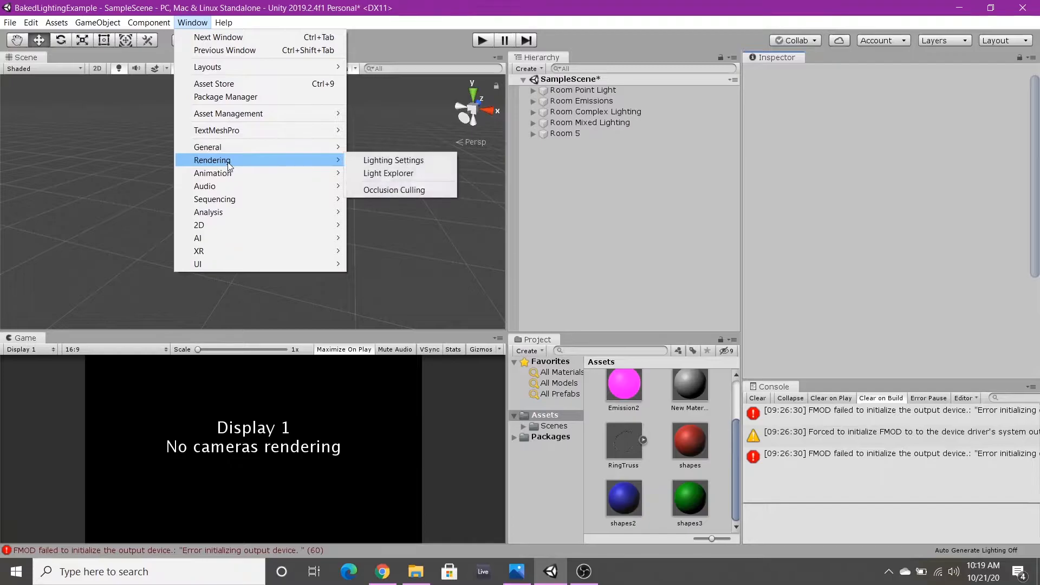
click(360, 162)
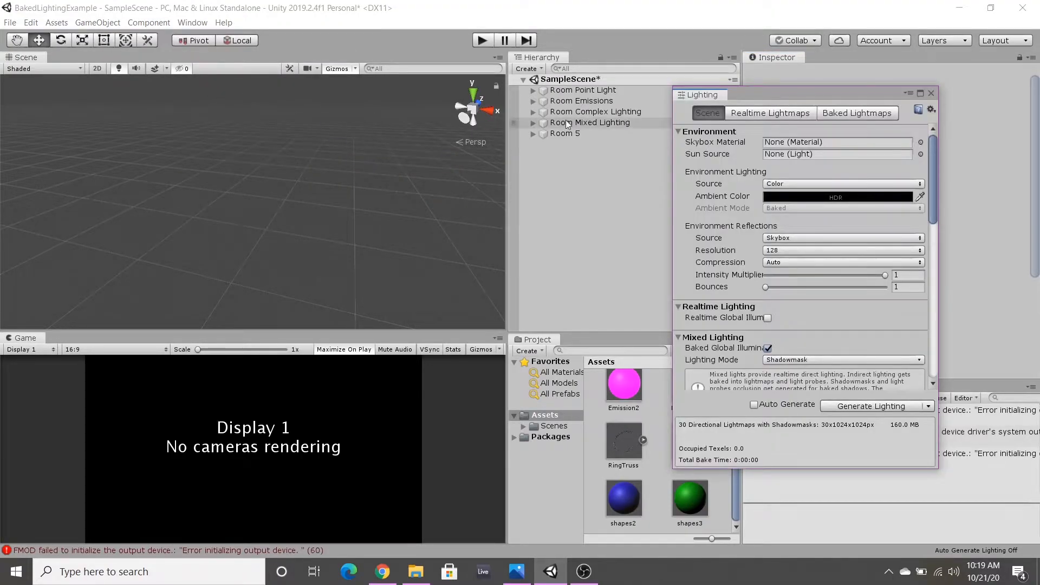
drag(697, 93, 824, 51)
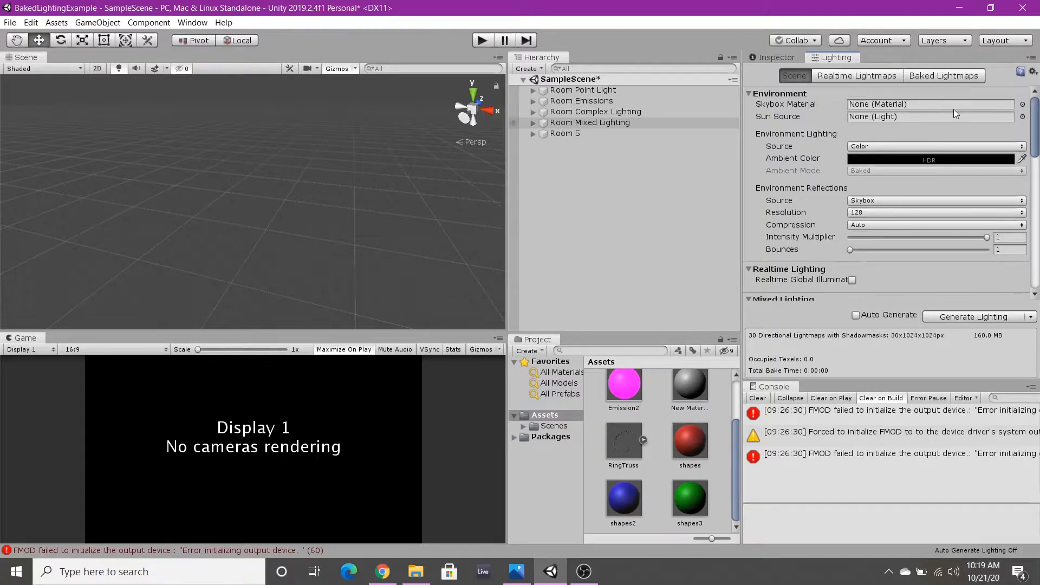
Examine the environment lighting settings, including the available skybox materials and the lightmapper options
click(1023, 105)
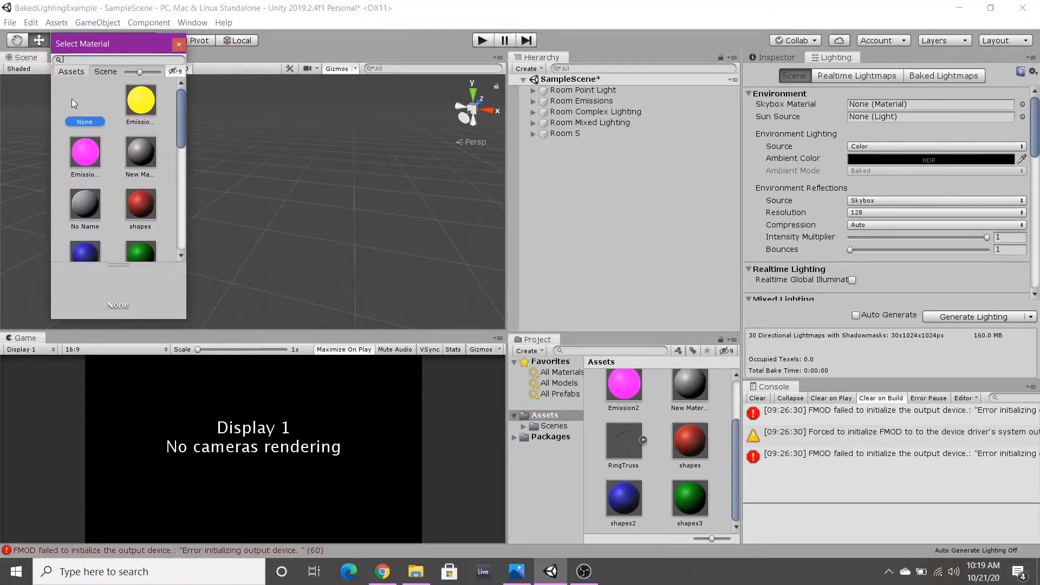
click(185, 46)
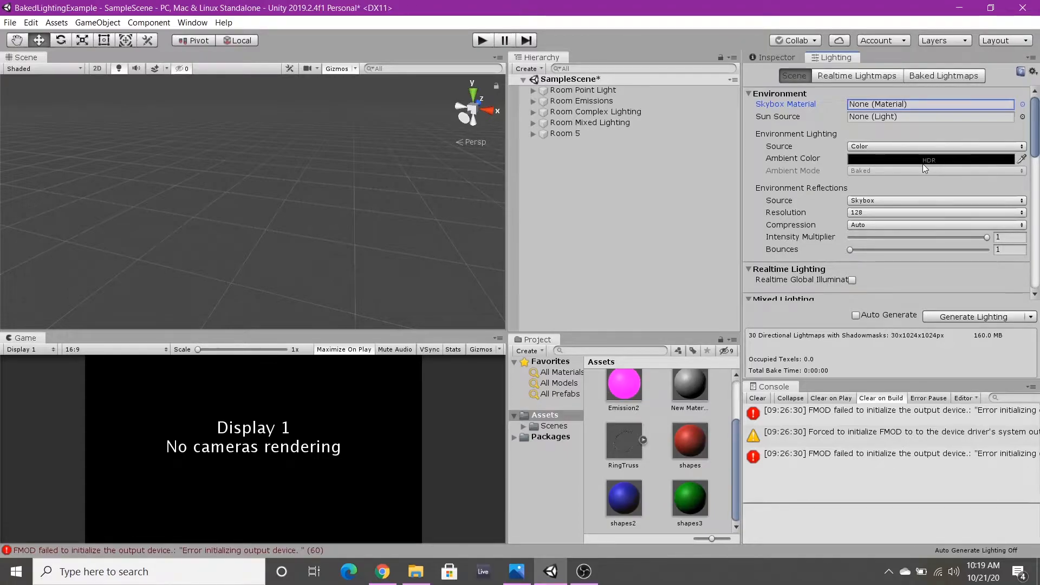
scroll(894, 206, down, 2)
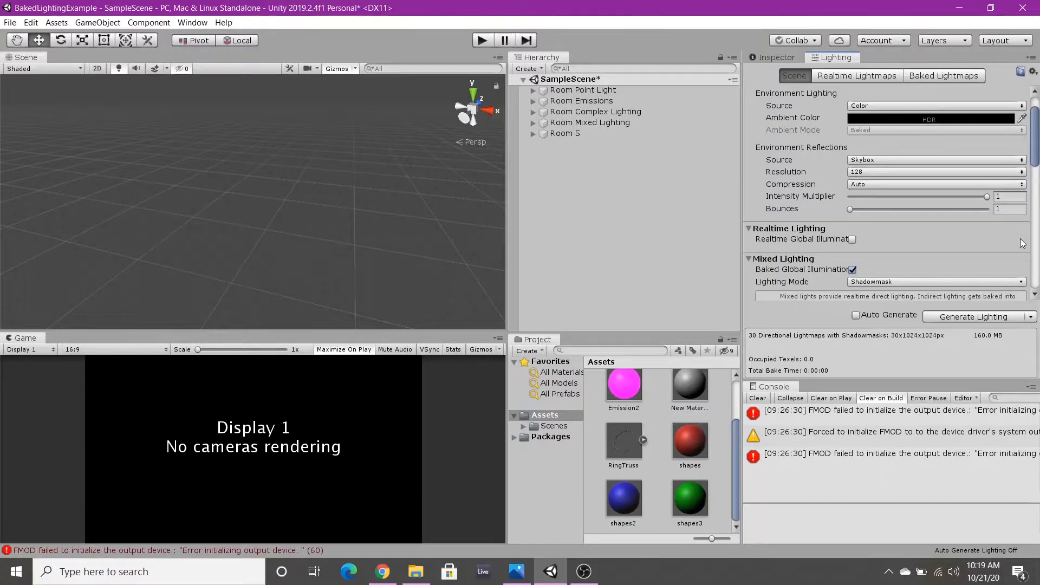
scroll(1010, 232, down, 6)
scroll(1009, 233, down, 2)
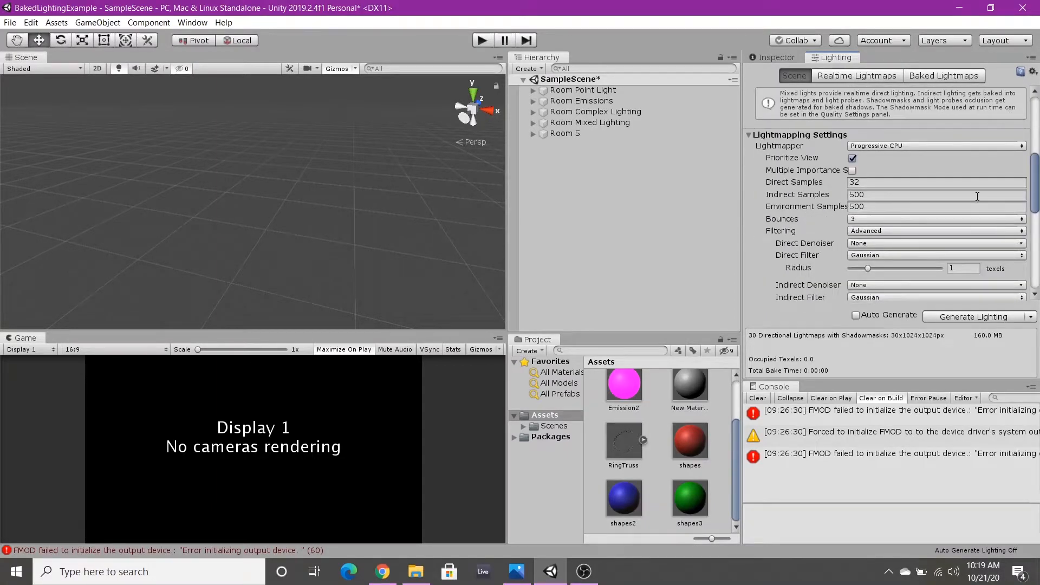
click(896, 145)
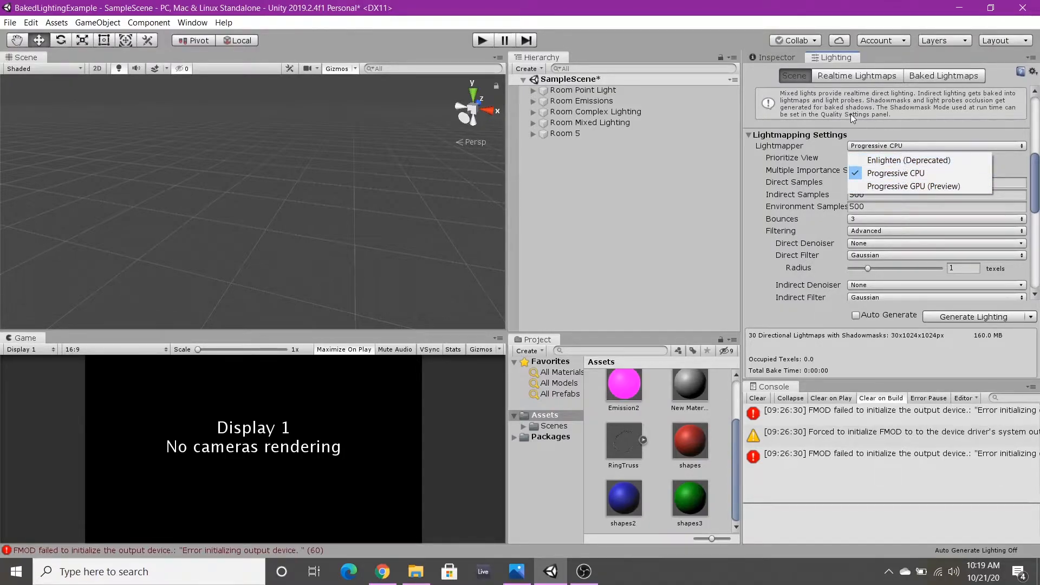
click(820, 135)
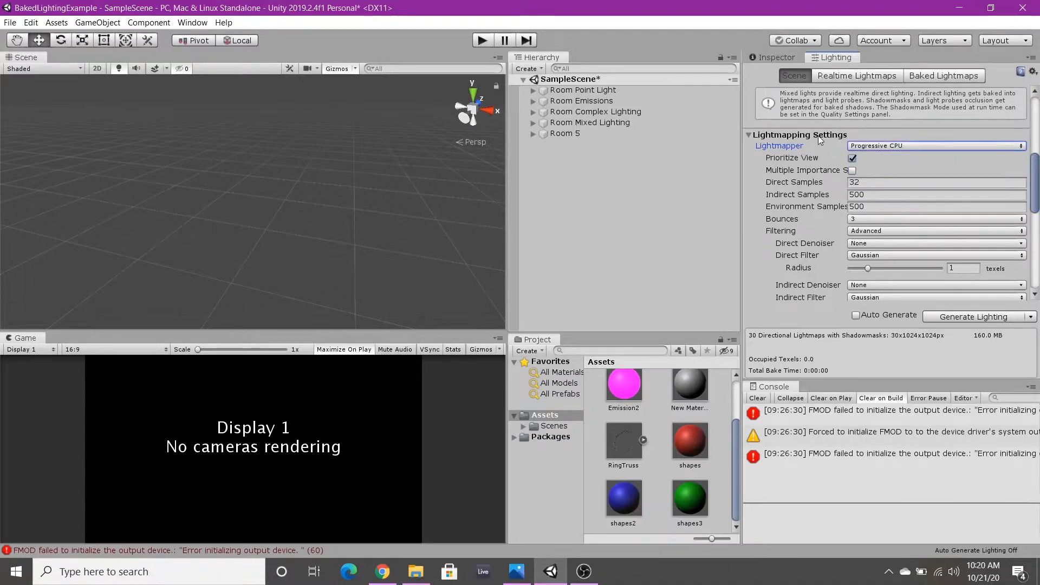
Review the lightmapping settings for samples, bounces, filtering, lightmap resolution and ambient occlusion
scroll(903, 148, down, 6)
scroll(903, 144, down, 3)
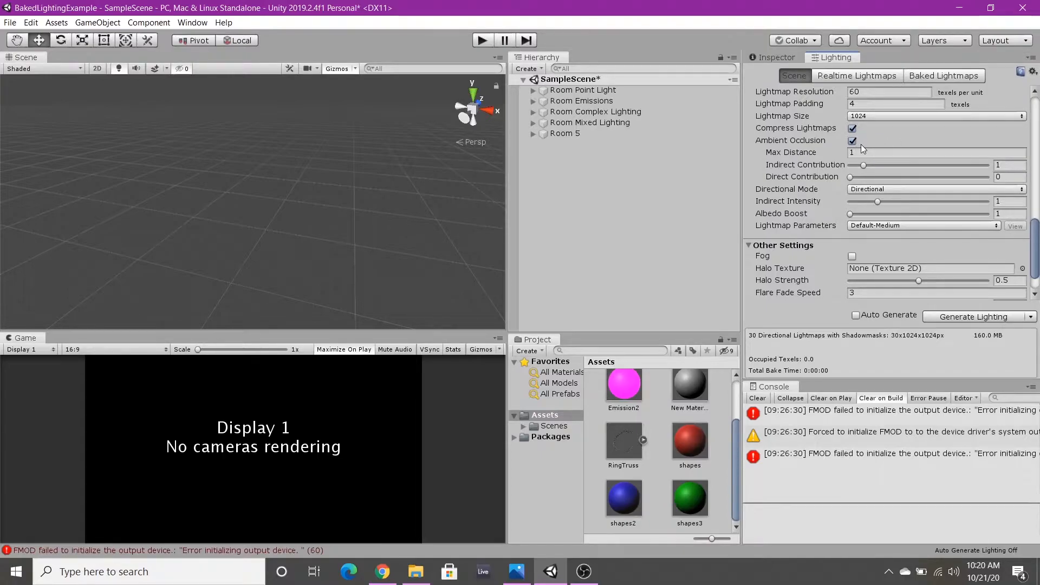
scroll(891, 147, up, 2)
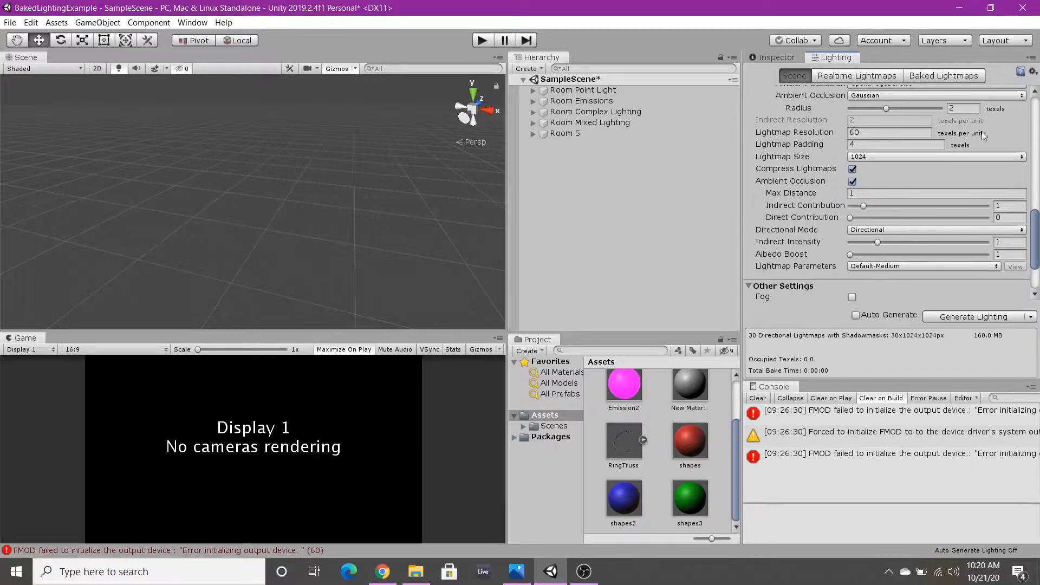
scroll(990, 135, up, 2)
scroll(938, 145, down, 6)
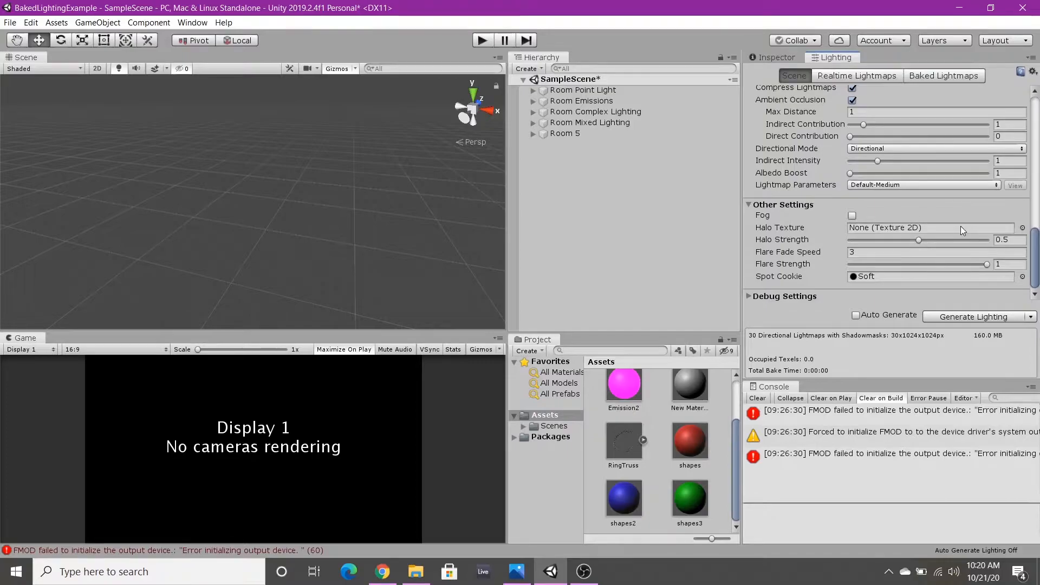
scroll(957, 231, up, 2)
scroll(923, 222, up, 2)
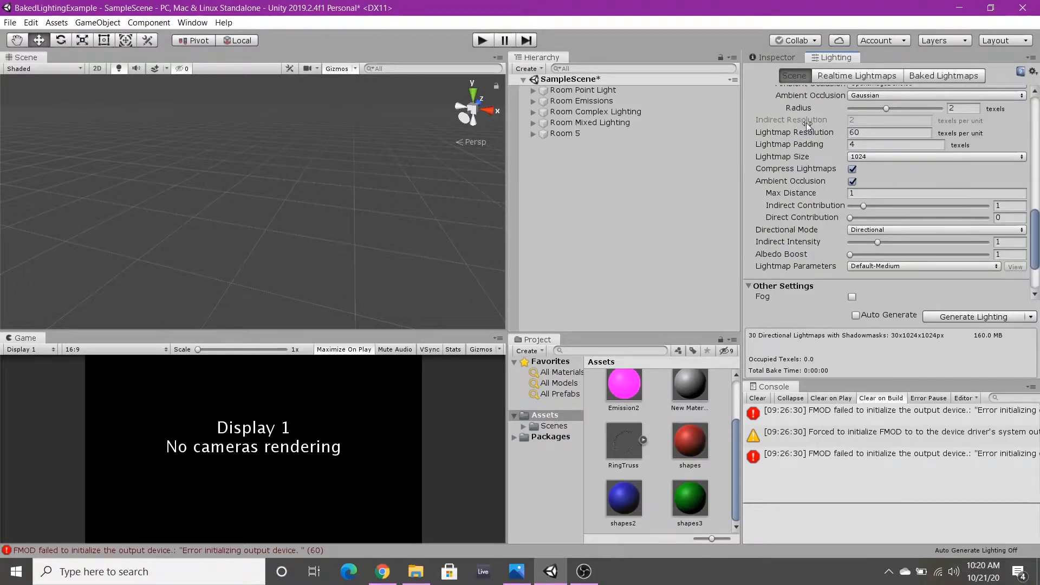
scroll(894, 189, up, 4)
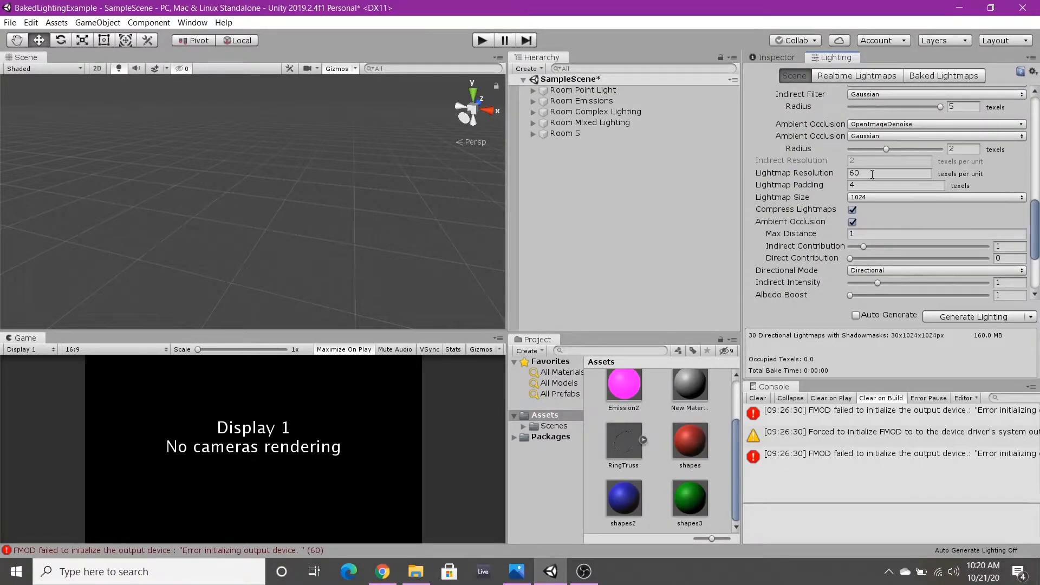
scroll(894, 189, up, 4)
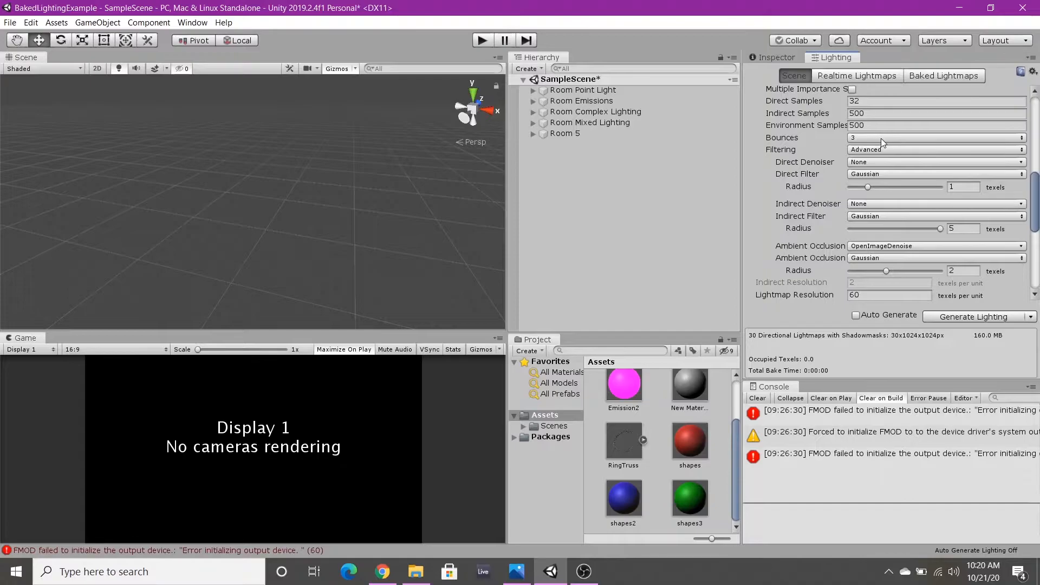
scroll(881, 138, up, 2)
scroll(928, 138, down, 2)
mouse_move(806, 129)
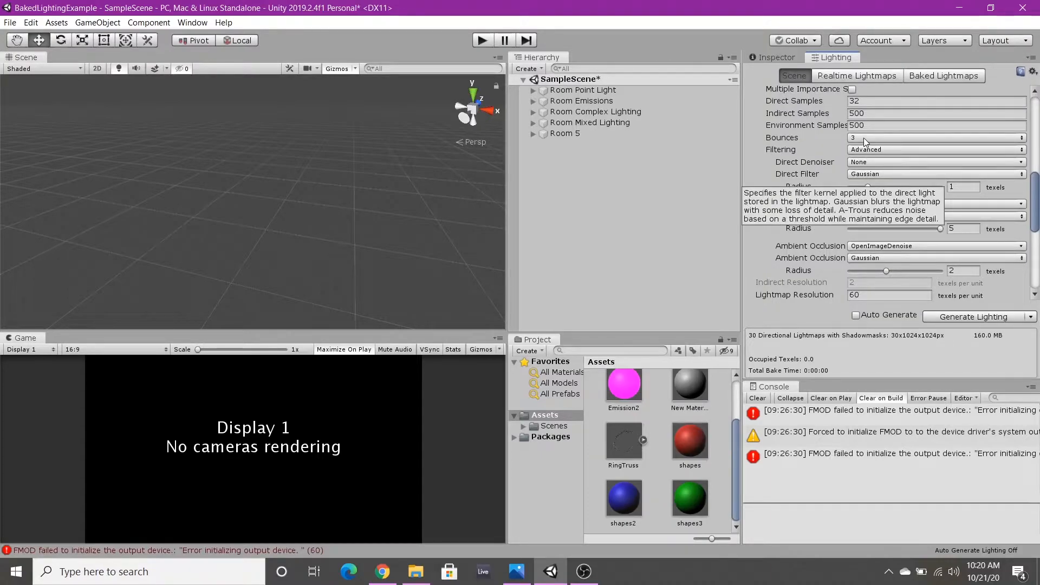
scroll(864, 138, down, 2)
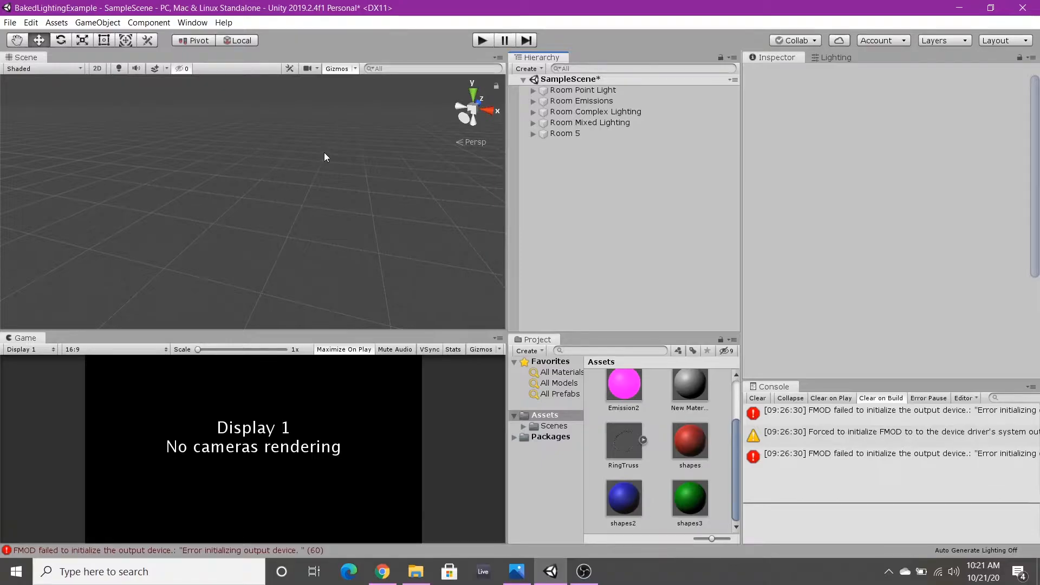
Add a 3D Plane object to the scene as the floor of a new room
right_click(576, 190)
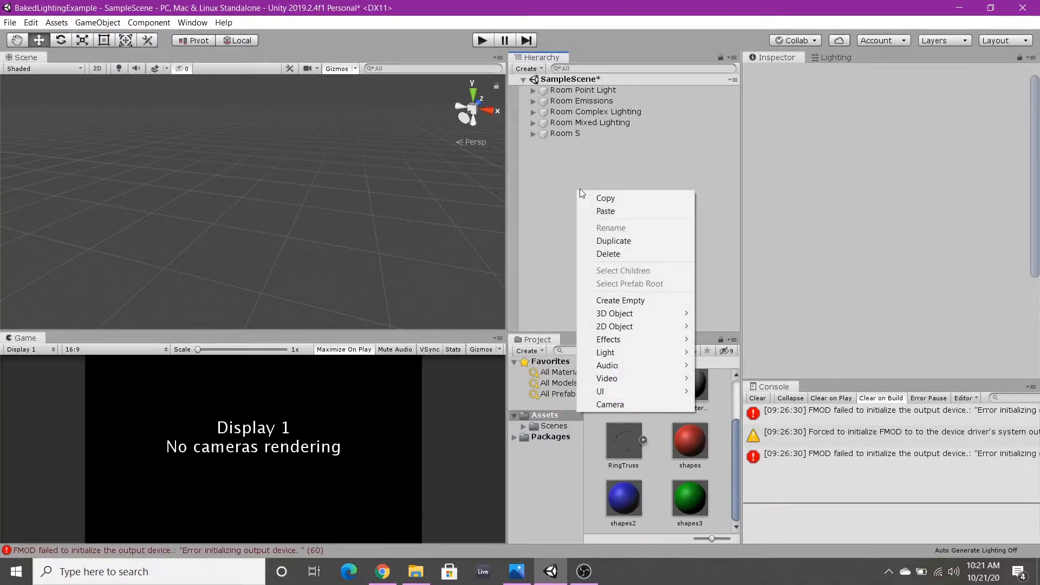
mouse_move(674, 308)
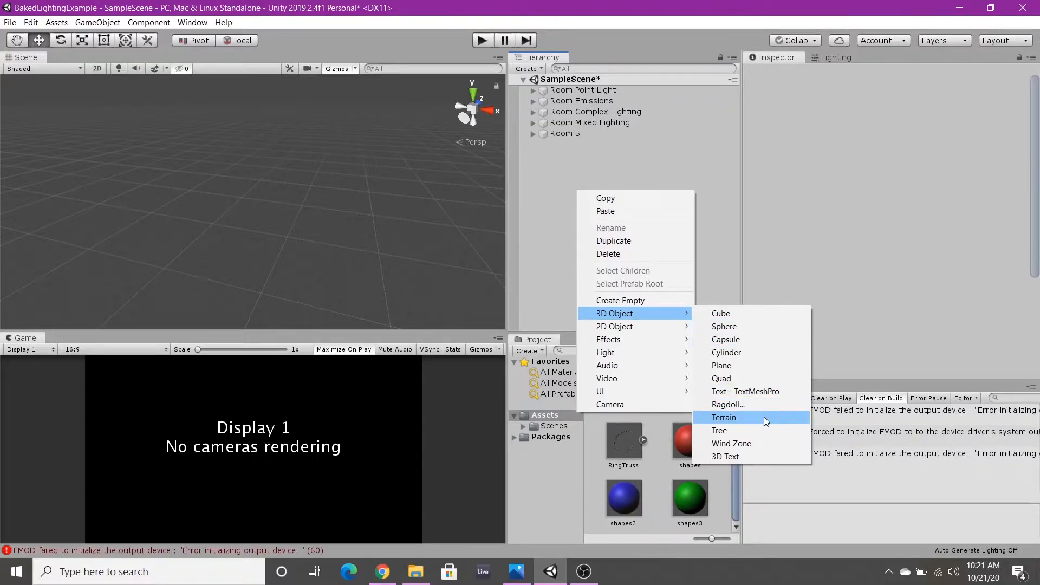
click(743, 366)
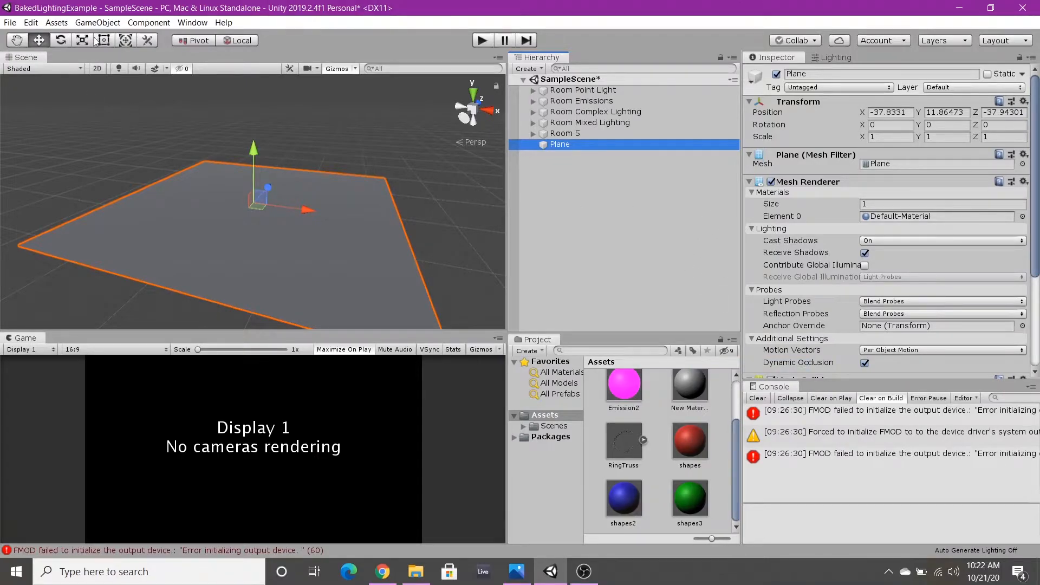
Compare the new plane in the Scene view with scene lighting switched on and off
click(115, 68)
click(116, 67)
click(116, 68)
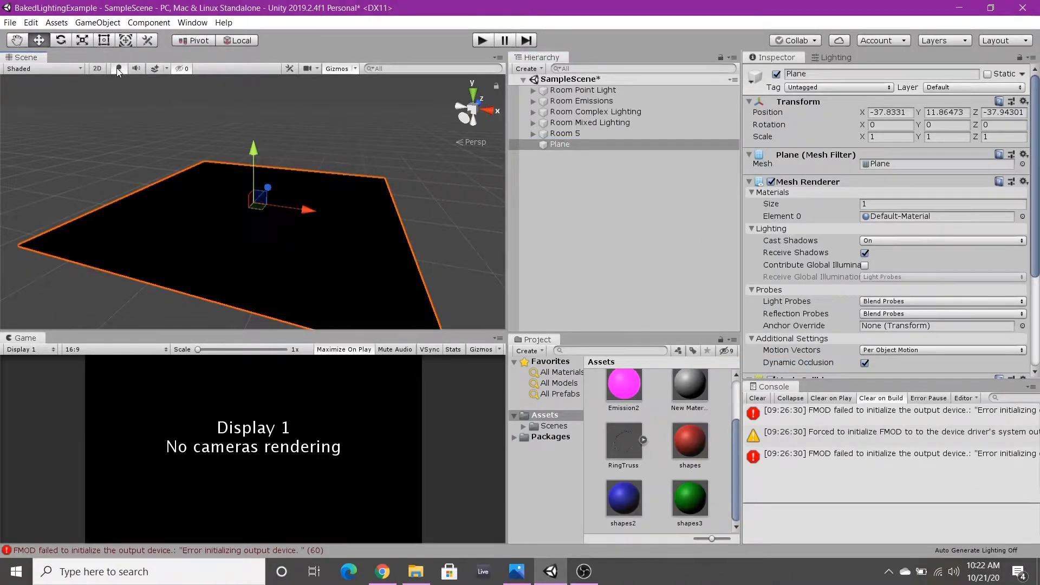
click(116, 67)
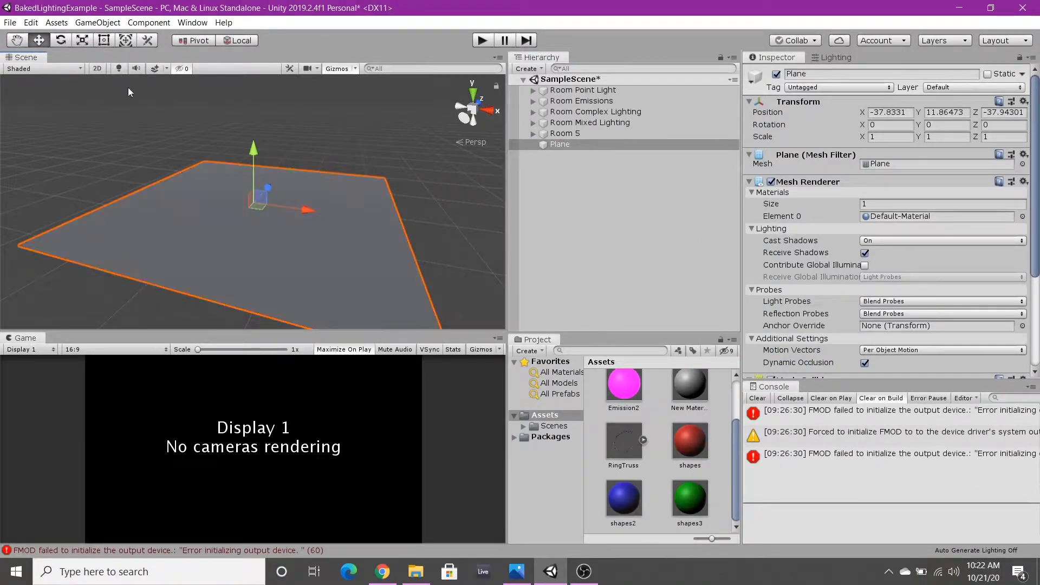
Duplicate the floor plane five times to get the pieces for the walls and ceiling
right_click(554, 144)
click(553, 145)
key(ctrl+d)
key(ctrl+d)
key(ctrl+d)
key(ctrl+d)
key(ctrl+d)
Set Plane (1)'s Z rotation to 90 and move it to the floor's positive X edge as a side wall
click(570, 153)
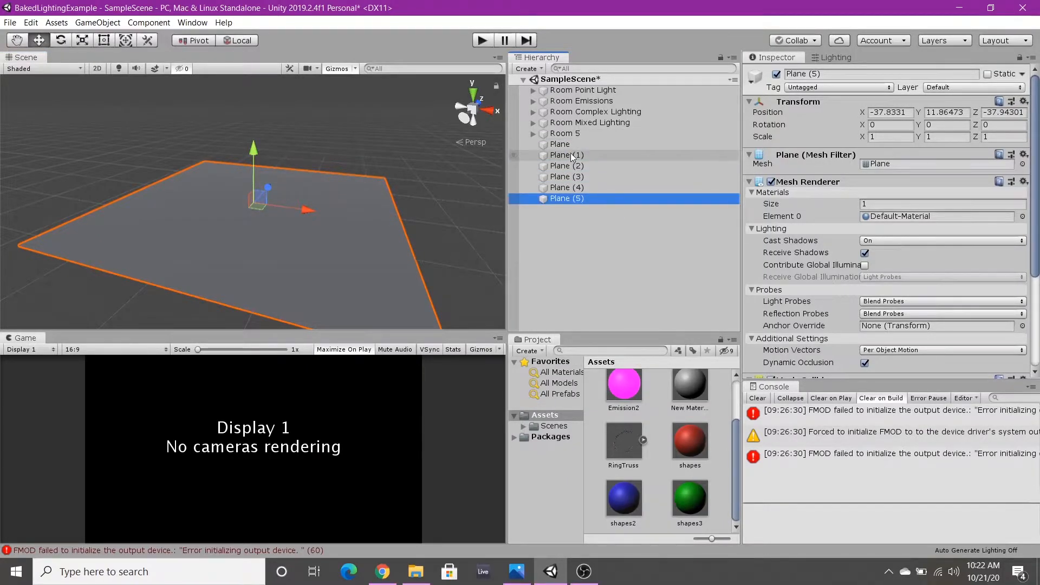
click(991, 125)
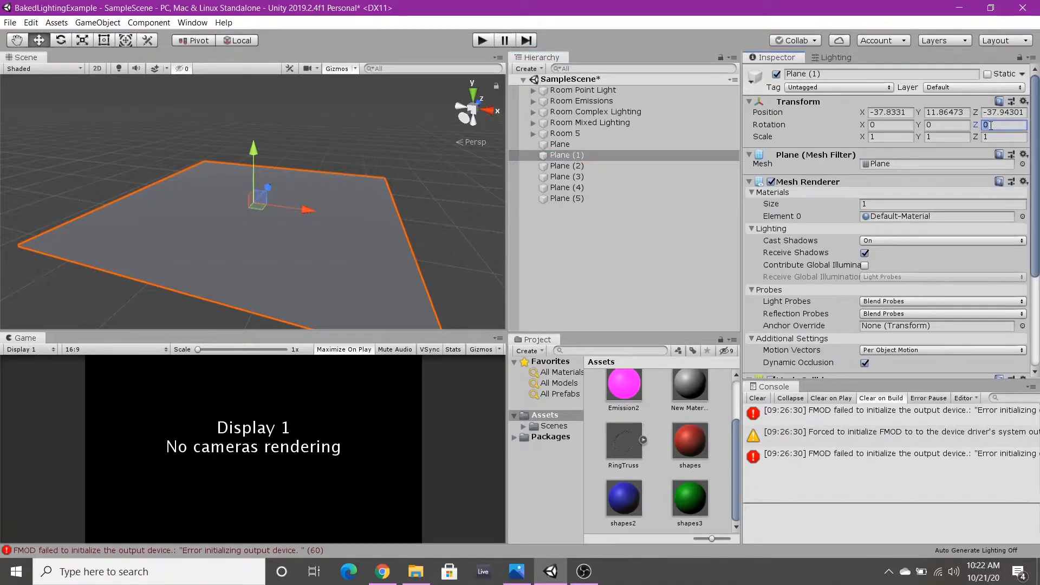
text(90)
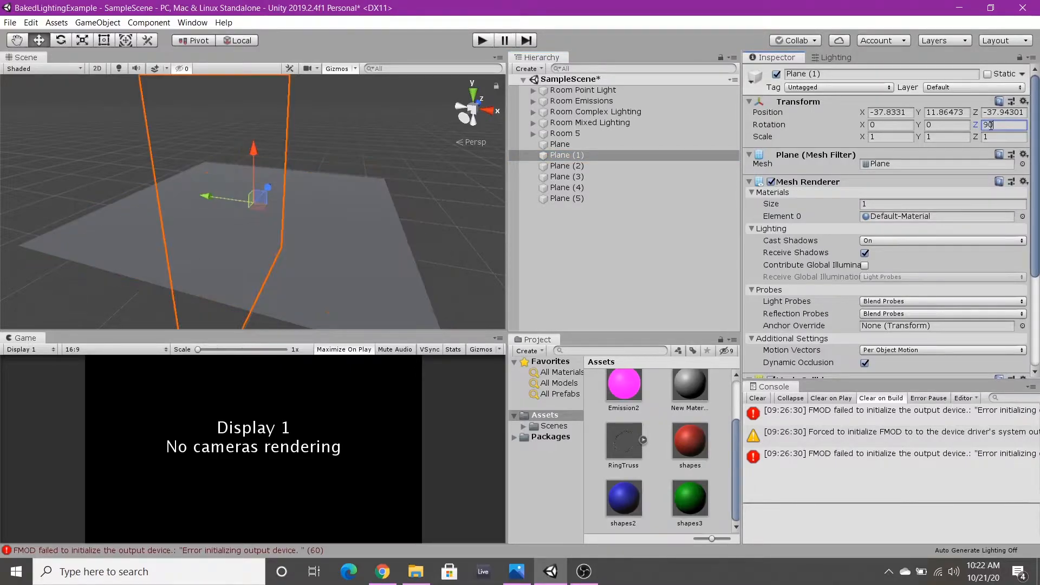
Set Plane (2)'s Z rotation to -90 and move it to the floor's negative X edge as the opposite side wall
click(635, 168)
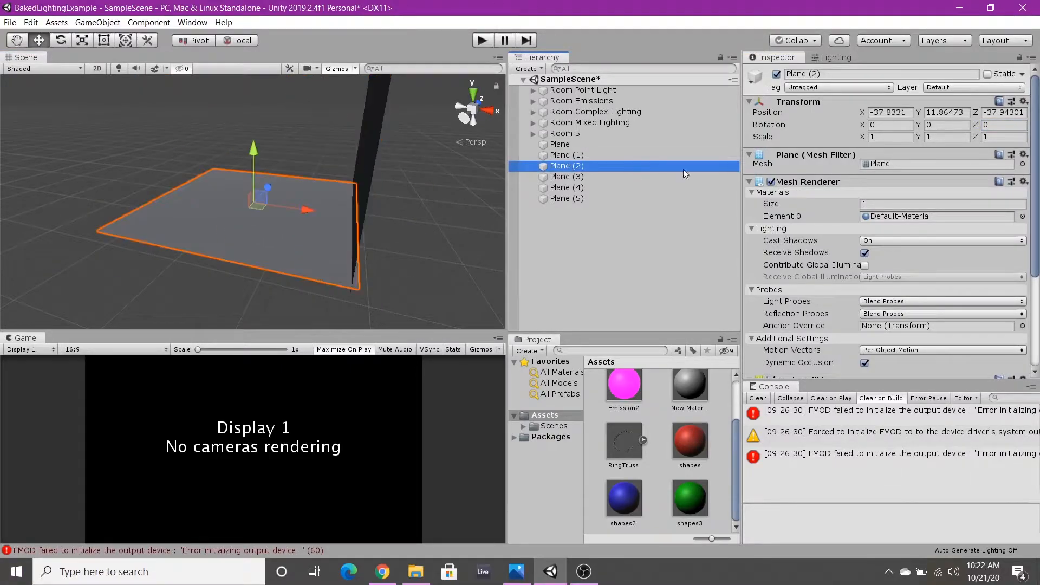
click(985, 125)
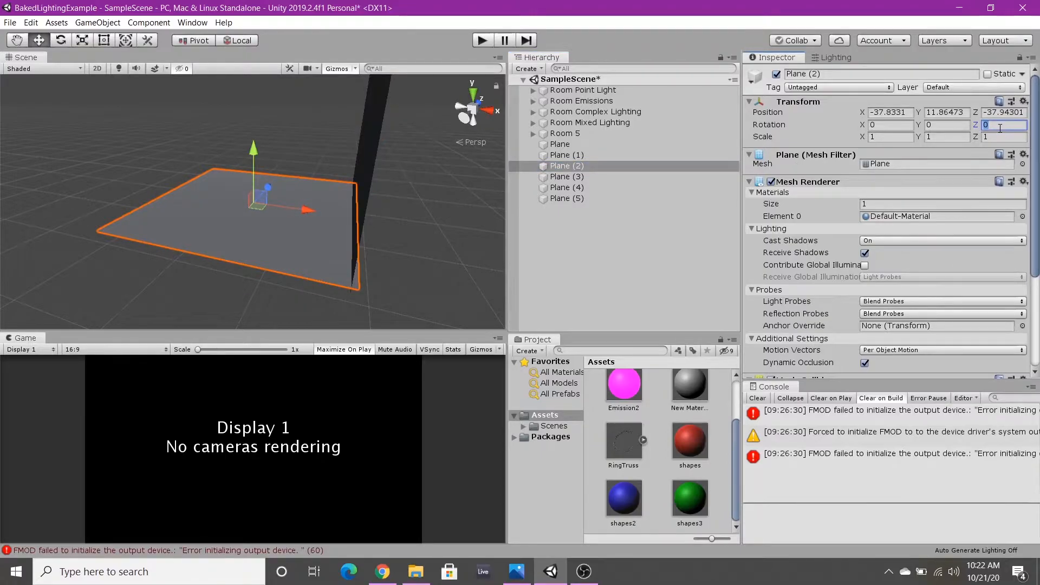
text(-90)
drag(237, 206, 163, 161)
Set Plane (3)'s X rotation to -90 and move it to about Y 16.6, Z -32.72 as the back wall
click(532, 176)
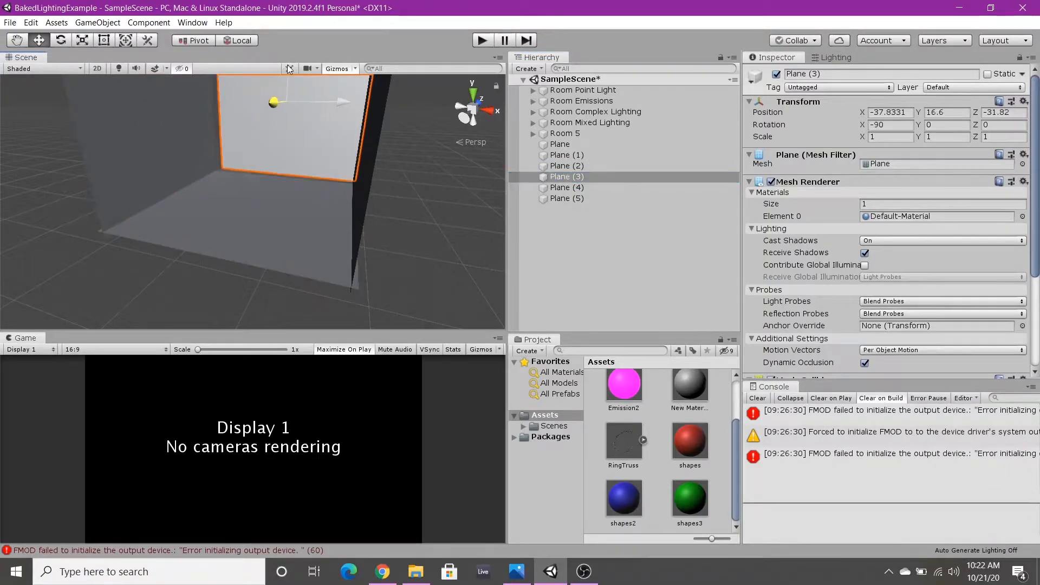
drag(272, 105, 277, 80)
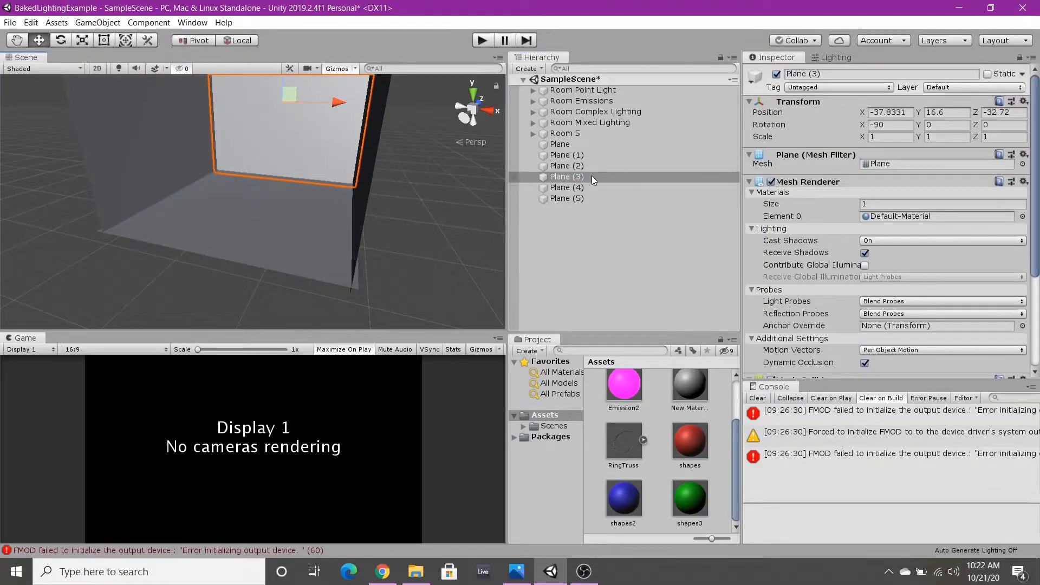
Set Plane (4)'s X rotation to 180 and raise it to about Y 19.5 as the ceiling
click(607, 188)
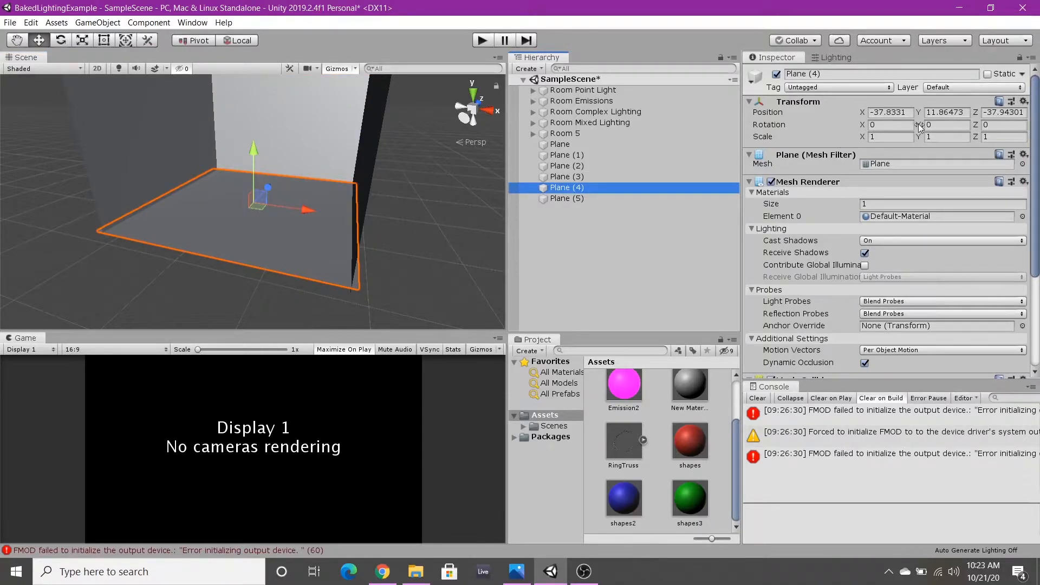
drag(254, 146, 252, 115)
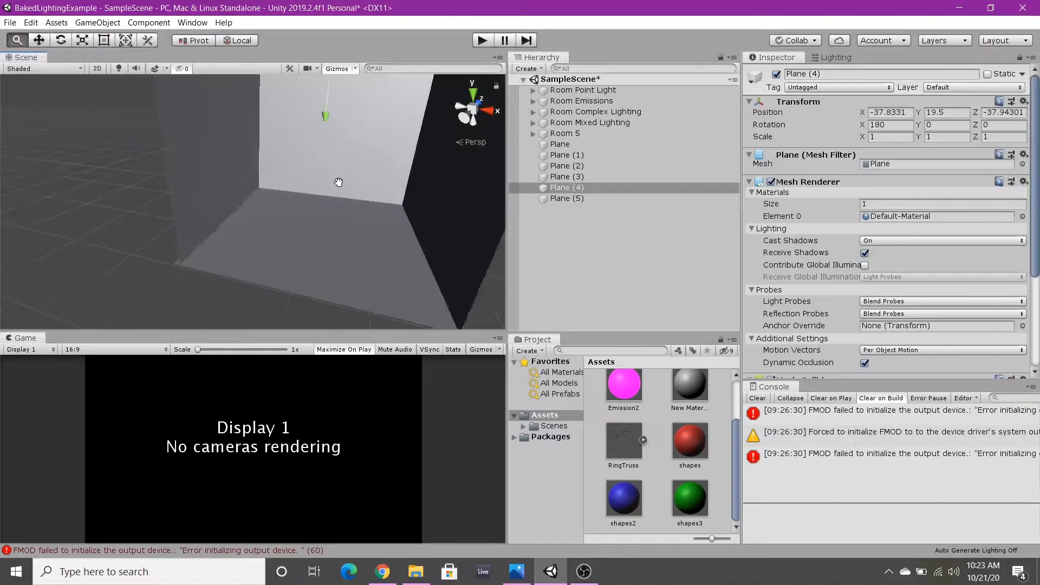
drag(338, 182, 347, 120)
Set Plane (5)'s X rotation to 90 and move it to about Y 16.57, Z -42.55 as the front wall
click(588, 198)
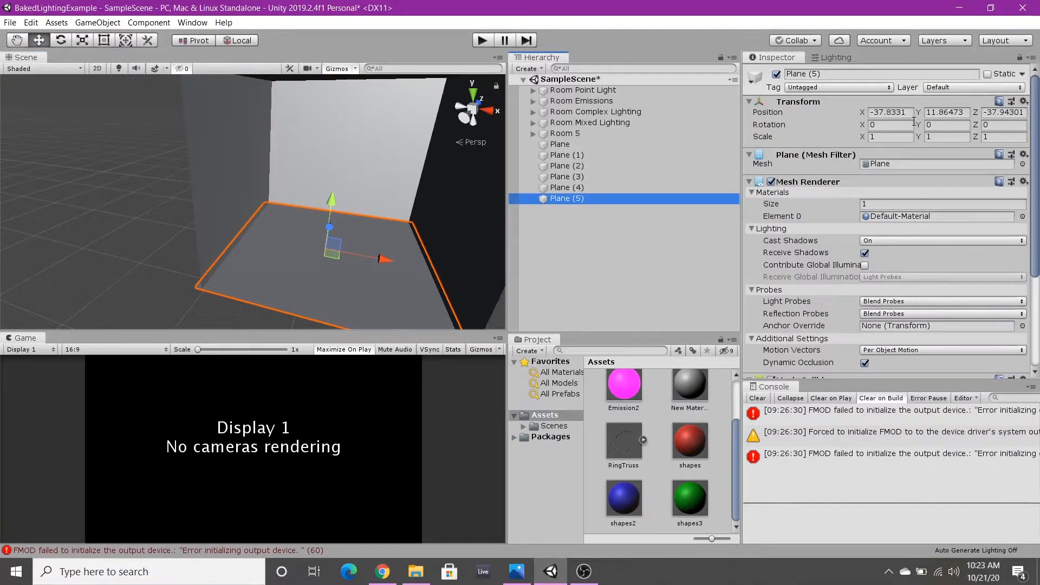
click(889, 125)
text(9)
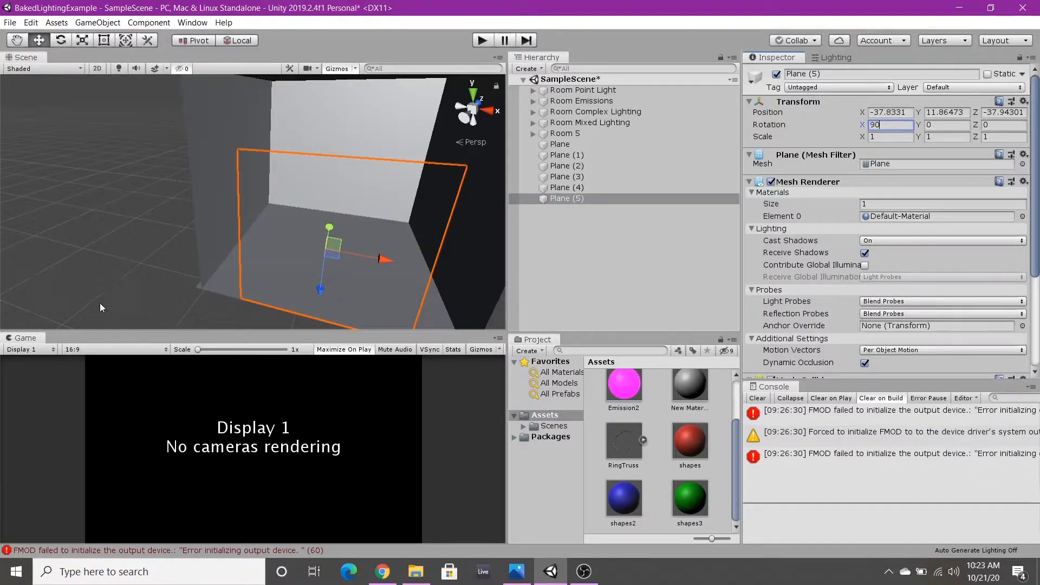
drag(312, 291, 289, 238)
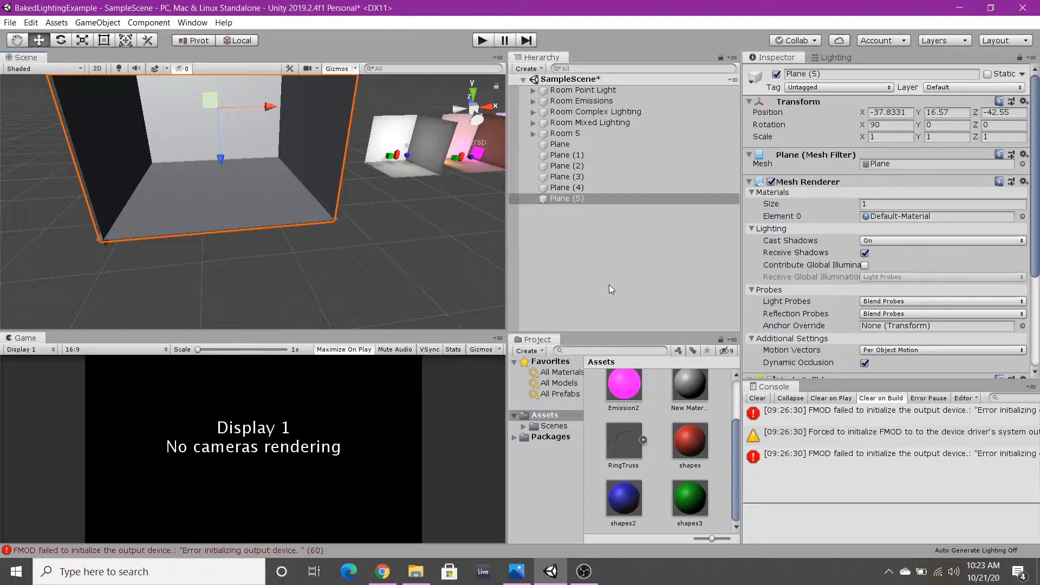
Add a cube and place it in the room's back corner at about X -40.74, Y 14.25, Z -36.64
click(634, 263)
right_click(571, 226)
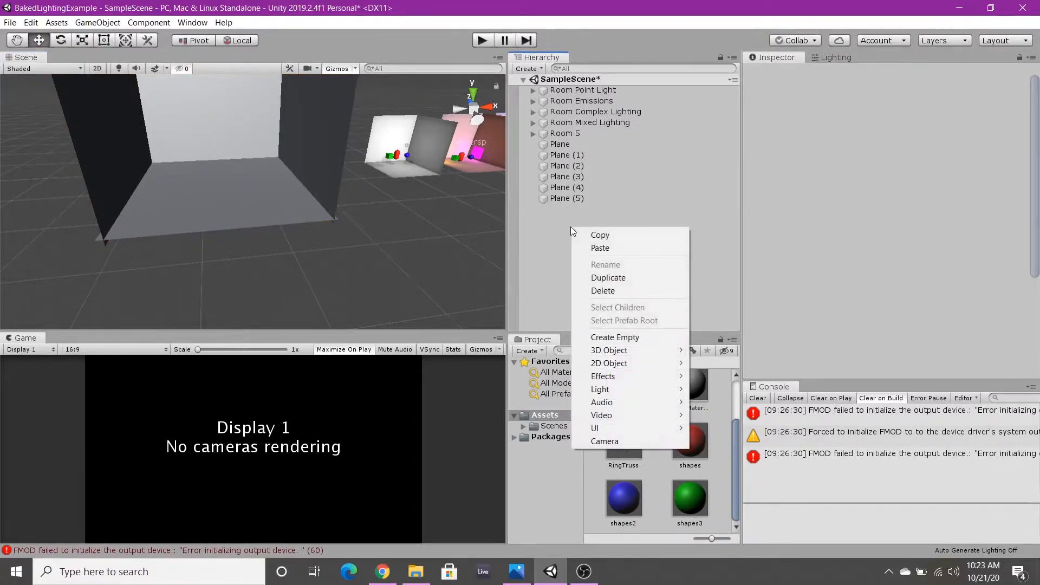
mouse_move(652, 339)
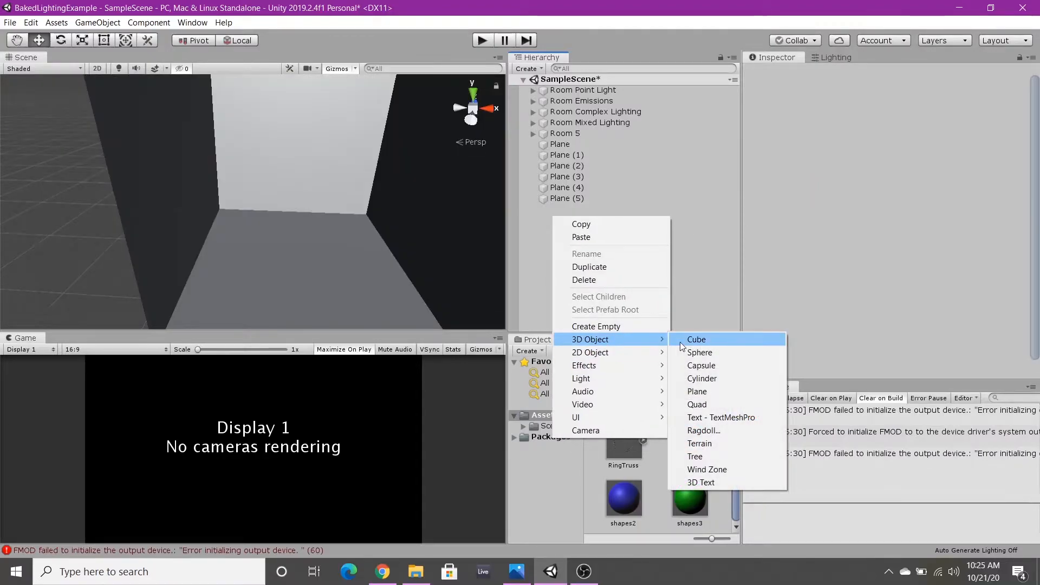
click(697, 339)
scroll(303, 265, up, 2)
scroll(303, 265, down, 2)
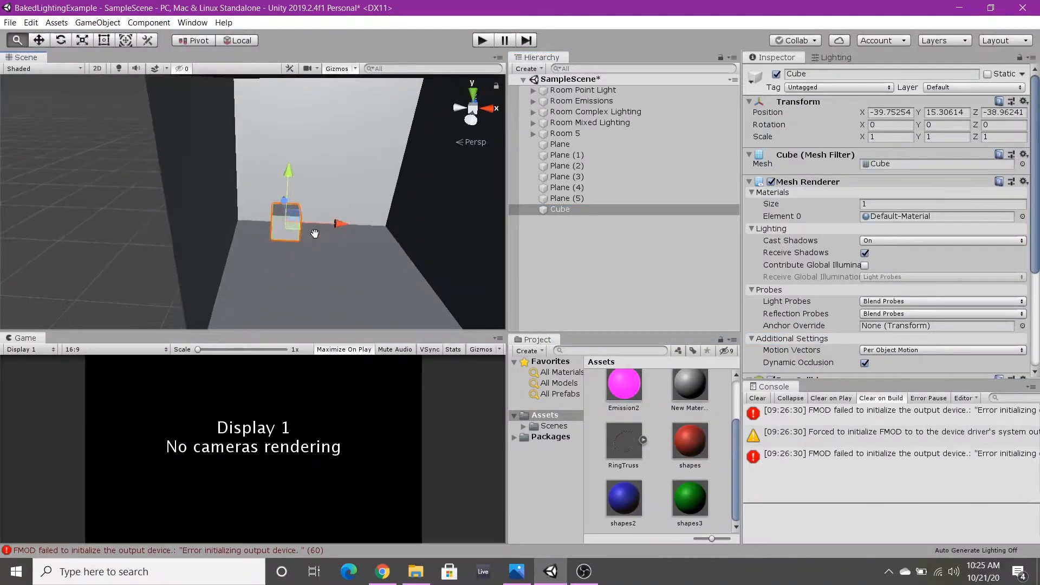
drag(281, 200, 281, 177)
drag(342, 202, 319, 200)
drag(266, 145, 266, 167)
Add a capsule beside the cube at about X -38.47, Y 14.62, Z -36.94
click(594, 227)
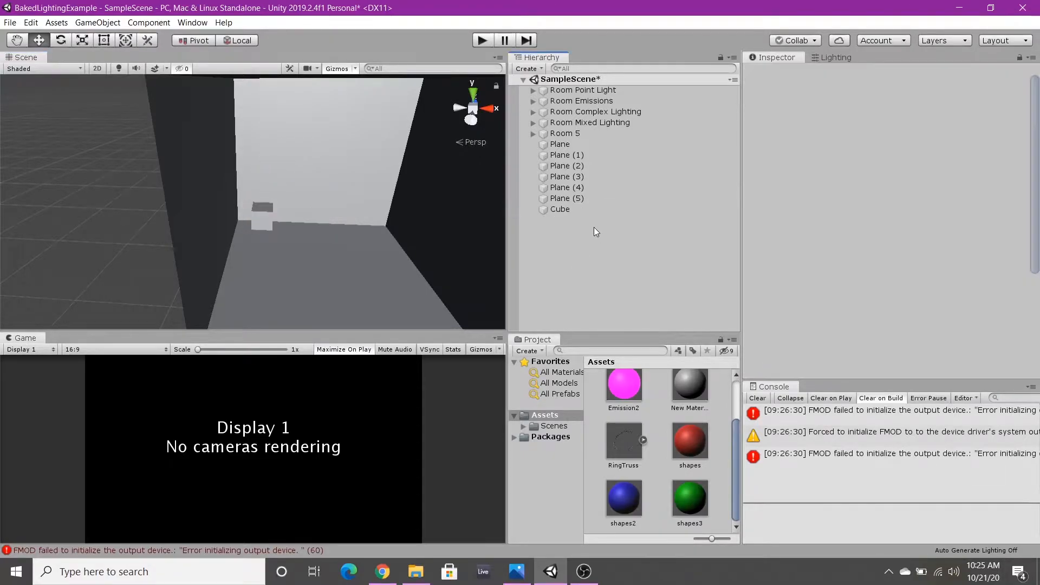
right_click(594, 226)
mouse_move(660, 352)
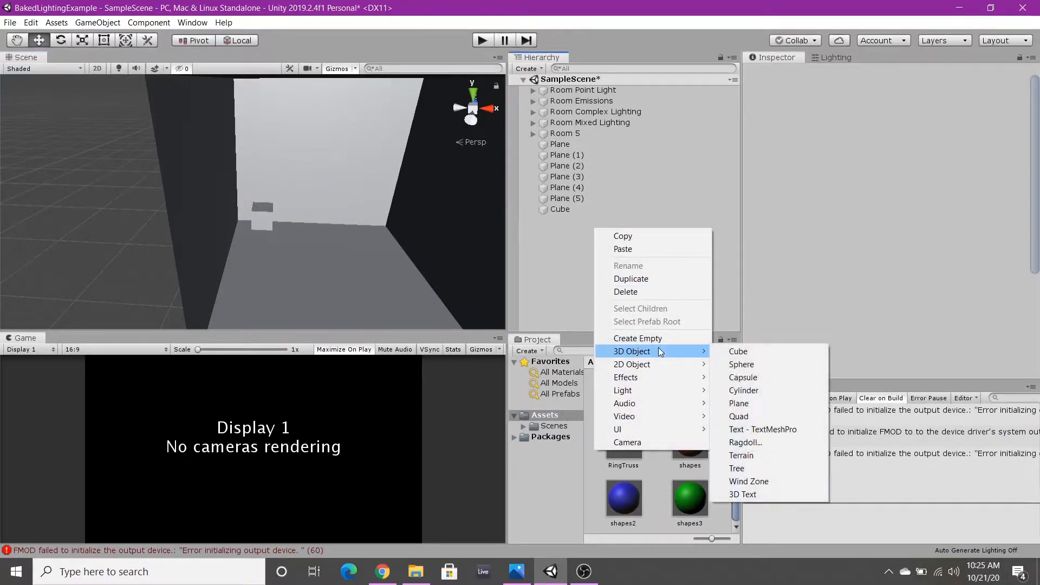
click(747, 378)
drag(308, 204, 389, 211)
drag(323, 186, 316, 170)
drag(384, 189, 378, 191)
drag(320, 138, 325, 172)
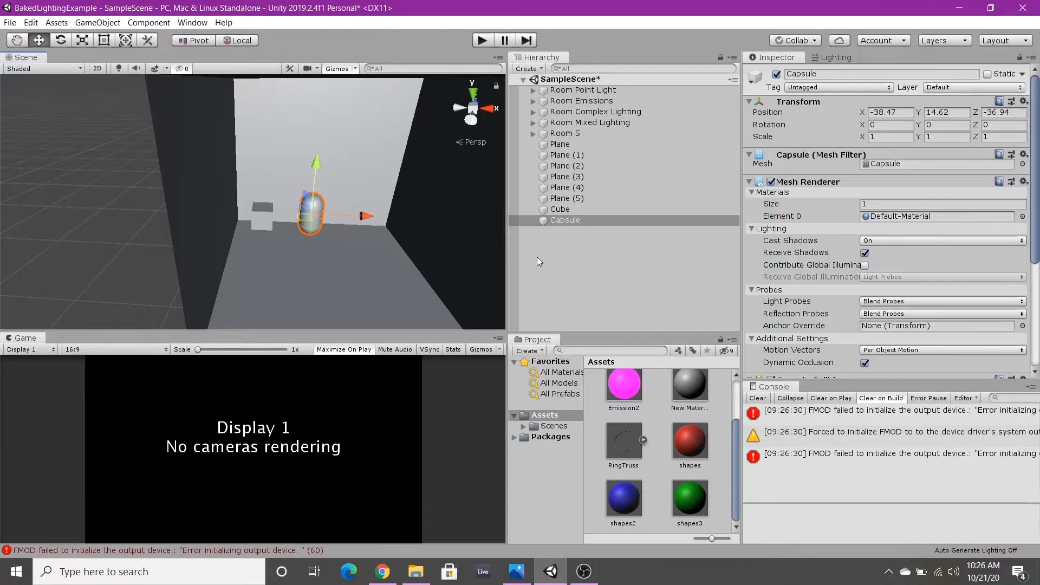
Add a sphere beside the capsule at about X -36.45, Y 14.38, Z -37.15
click(558, 242)
right_click(558, 242)
mouse_move(652, 366)
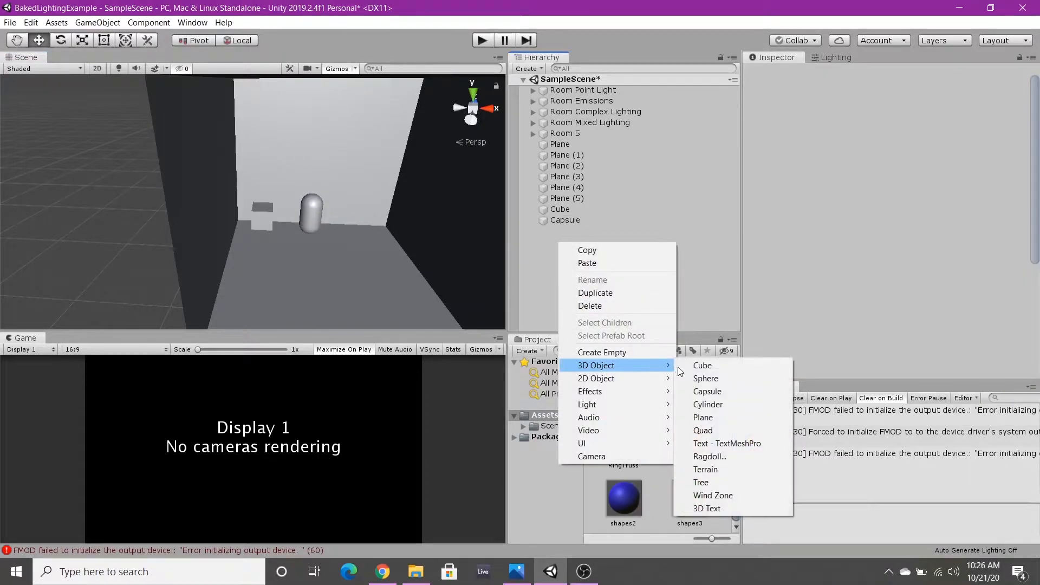
click(715, 382)
drag(314, 207, 434, 216)
mouse_move(364, 189)
mouse_down()
mouse_move(353, 172)
mouse_move(375, 145)
mouse_move(368, 178)
mouse_up()
middle_drag(374, 217, 315, 125)
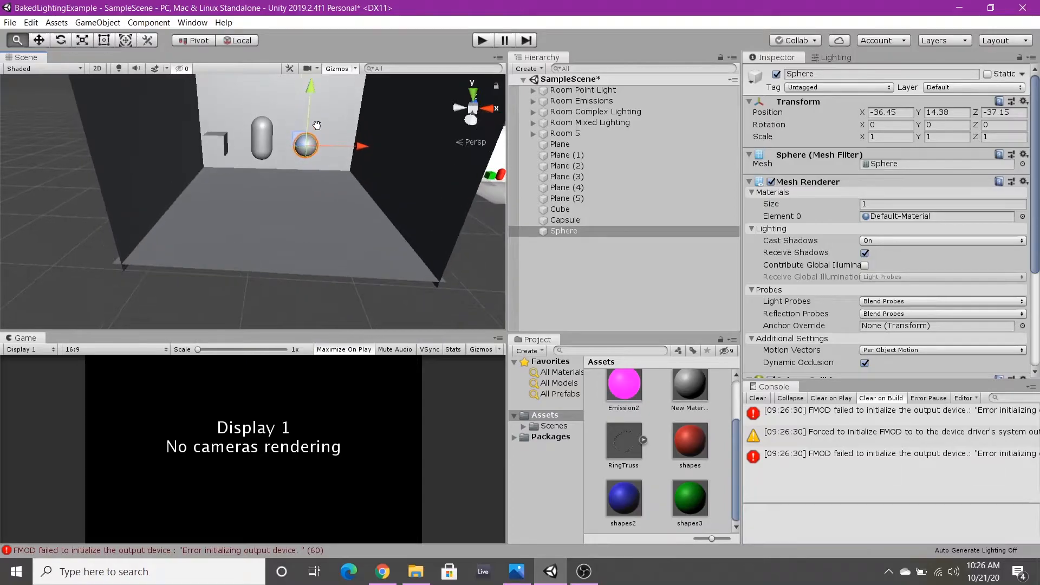
Apply the shapes3 material to the cube, shapes to the capsule and shapes2 to the sphere
click(585, 267)
right_click(585, 258)
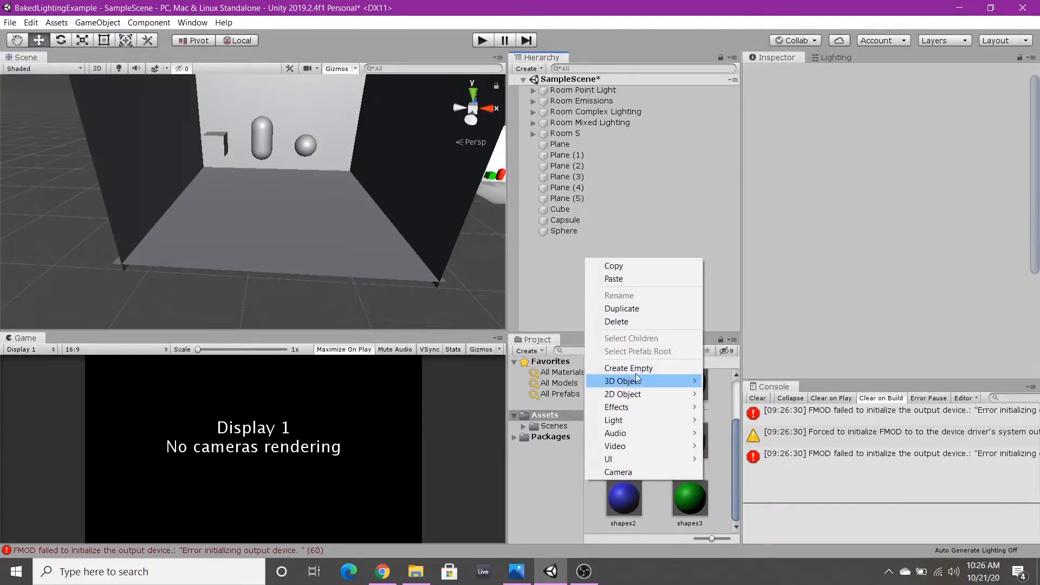
click(553, 255)
click(570, 211)
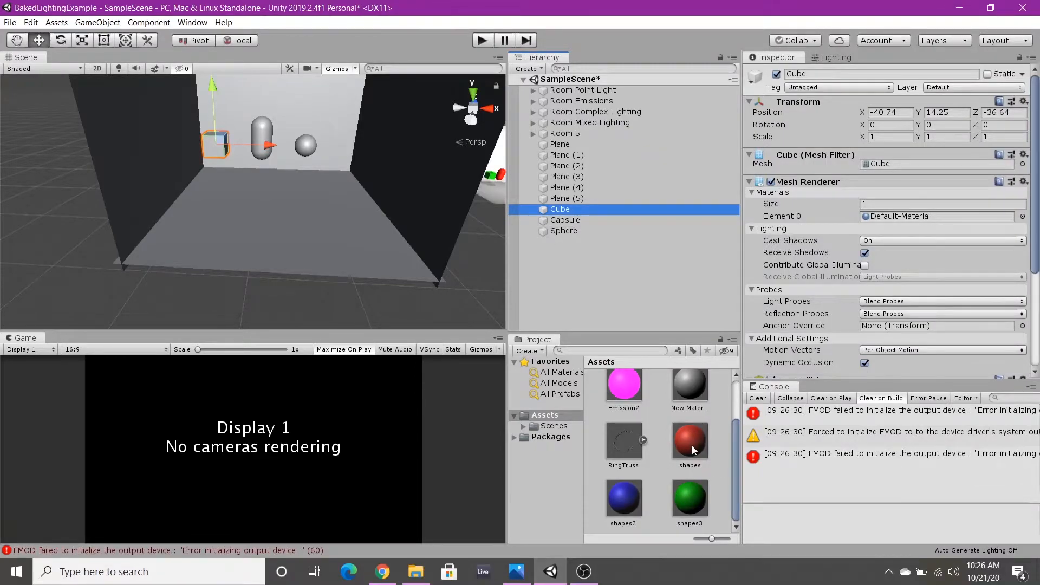
drag(671, 488, 210, 146)
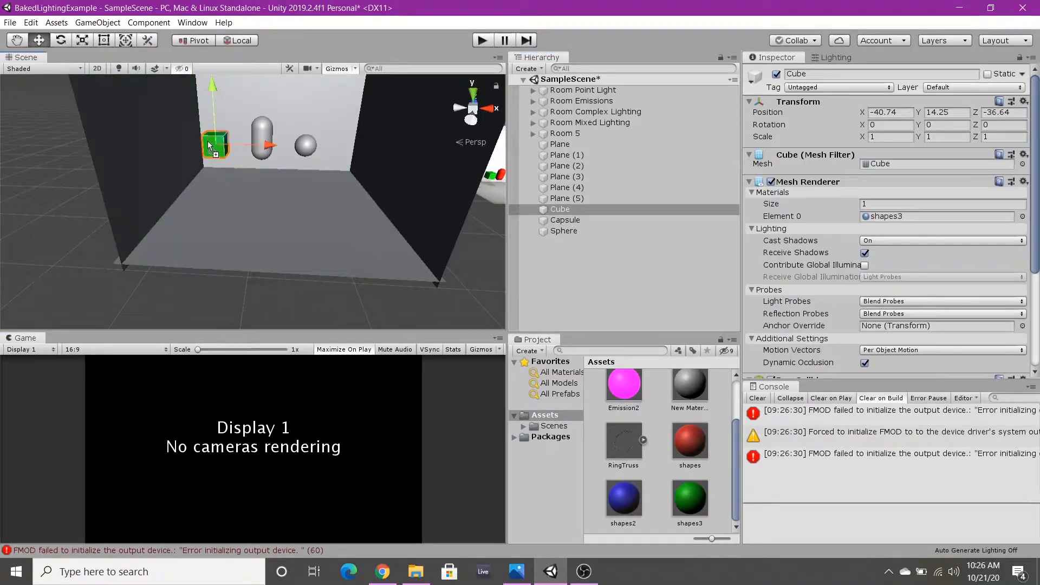
drag(685, 437, 257, 125)
drag(623, 507, 307, 148)
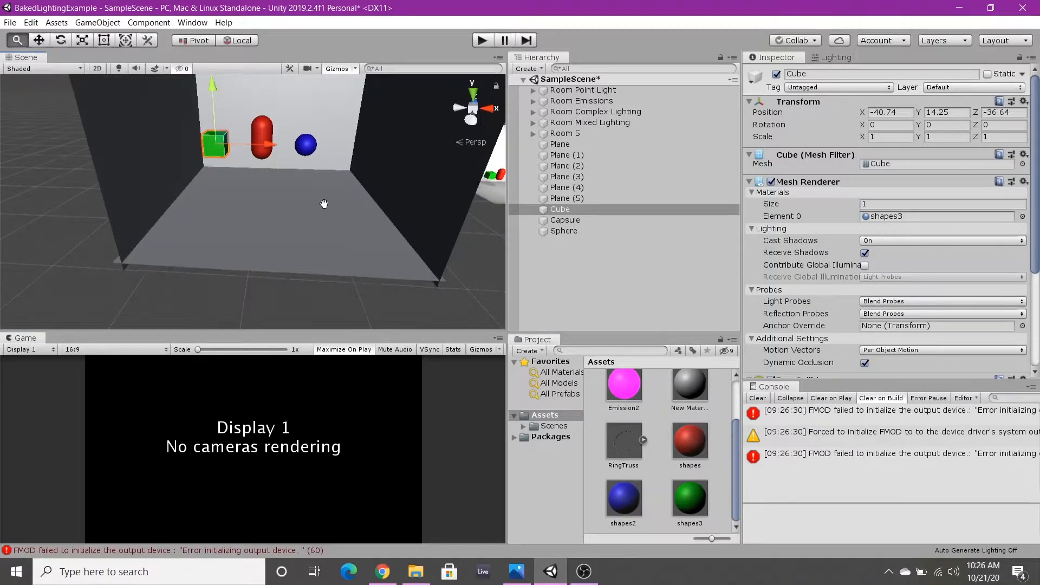
Add a point light above the three shapes at about X -38.18, Y 17.19, Z -38.89
middle_drag(322, 203, 326, 207)
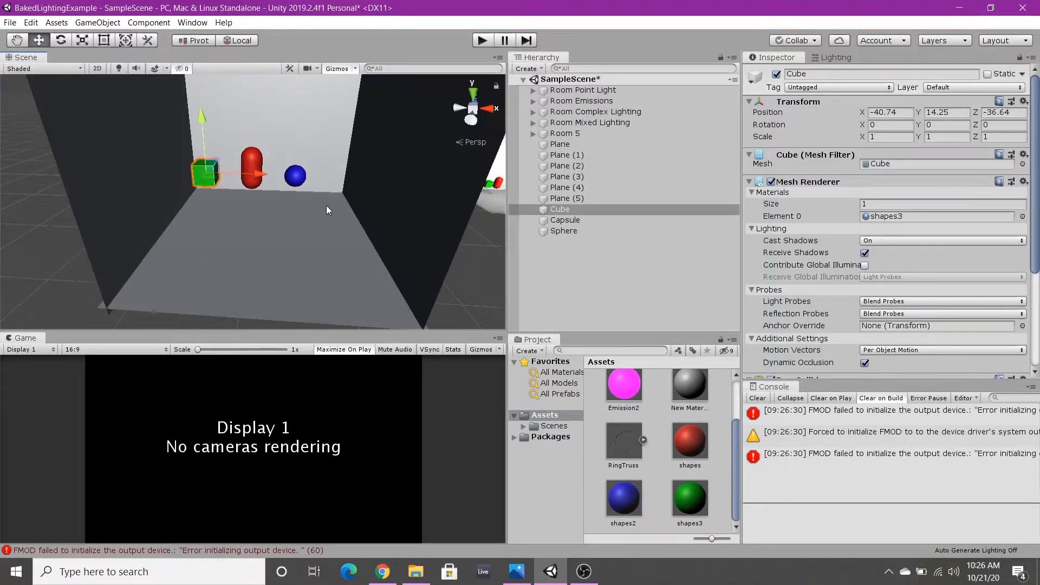
click(571, 245)
right_click(570, 245)
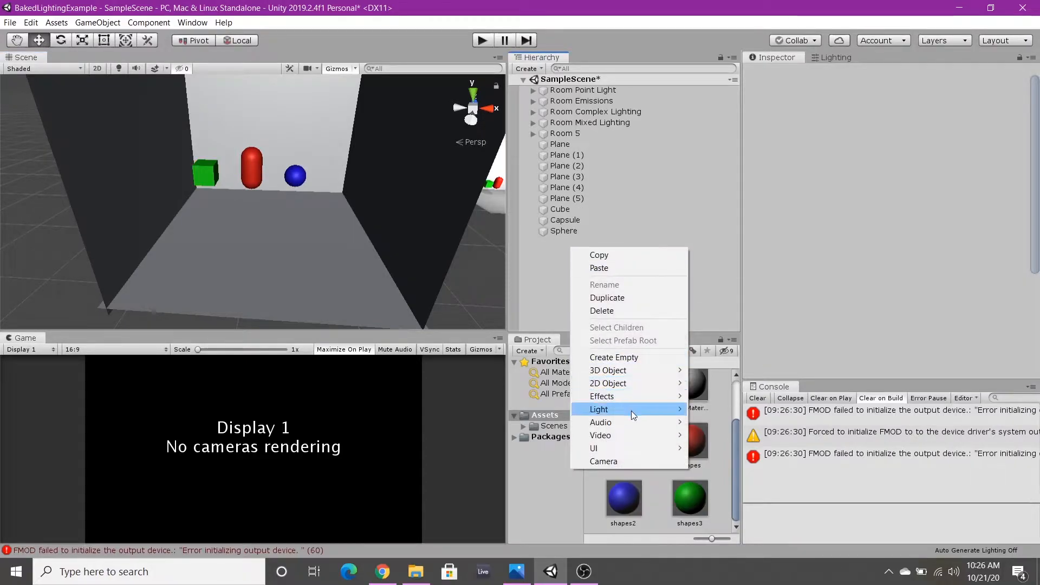
mouse_move(632, 411)
click(738, 420)
drag(252, 164, 239, 99)
middle_drag(239, 121, 362, 170)
drag(362, 169, 362, 157)
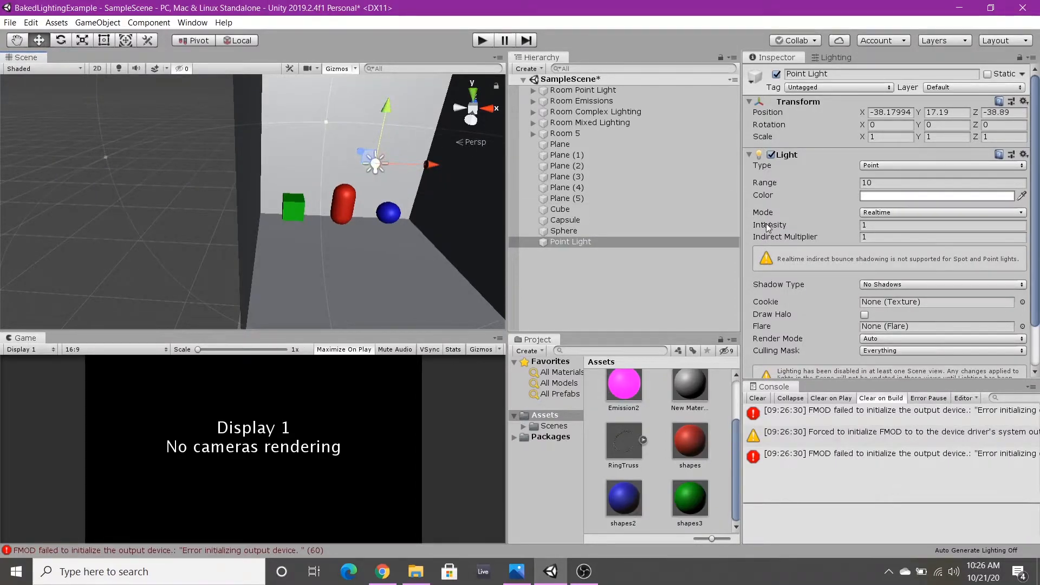
Set the new point light's mode to Baked
click(908, 213)
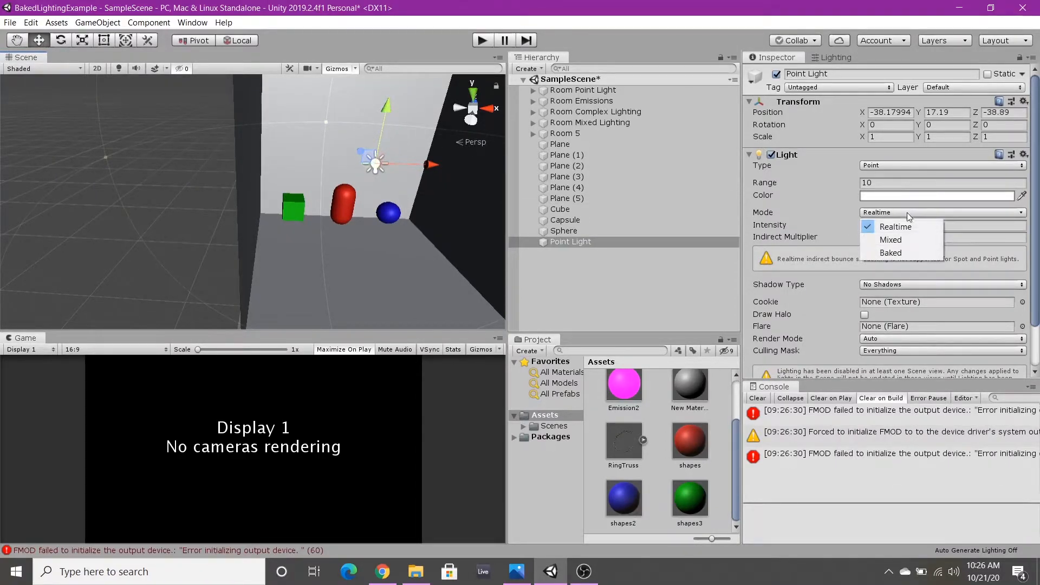
click(908, 253)
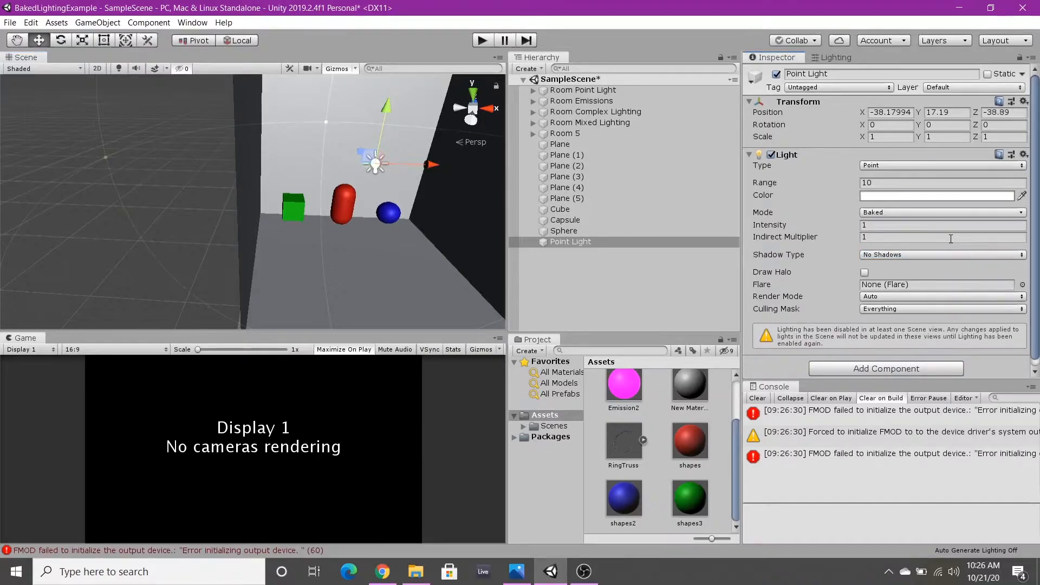
middle_drag(362, 179, 247, 185)
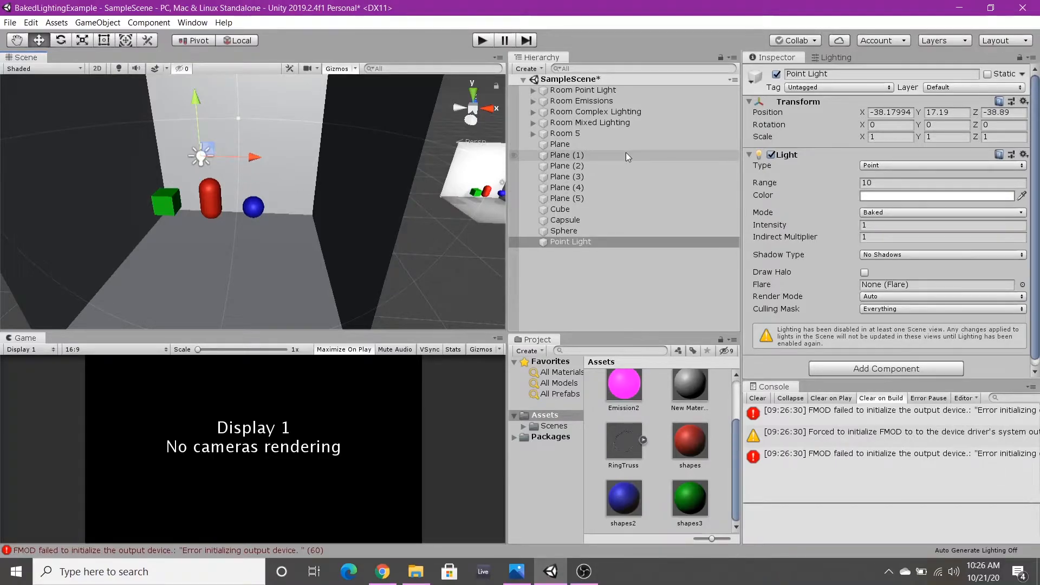
Mark all six planes, the cube, capsule, sphere and the new point light as static
click(582, 145)
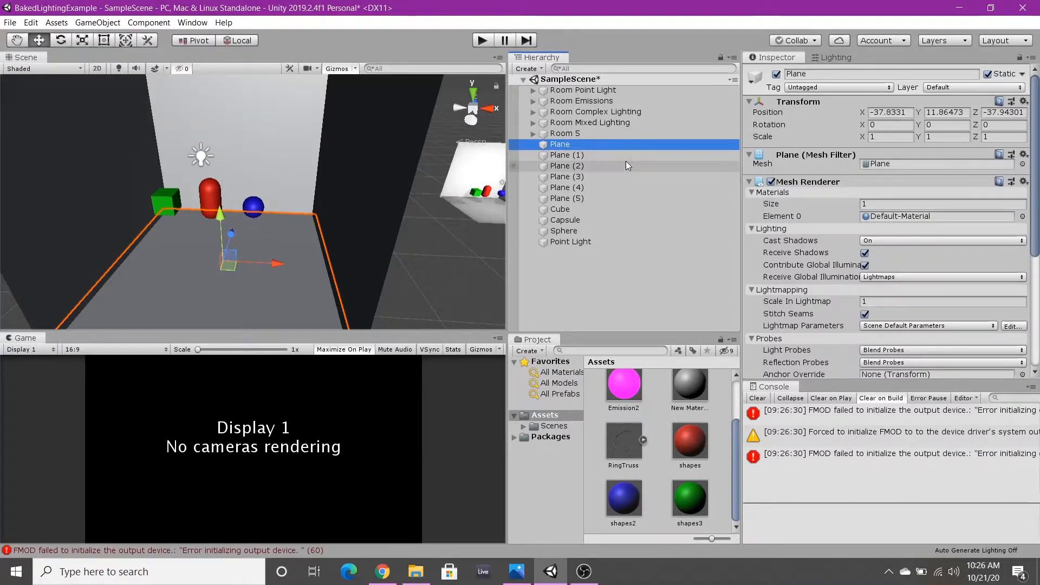
shift+click(617, 232)
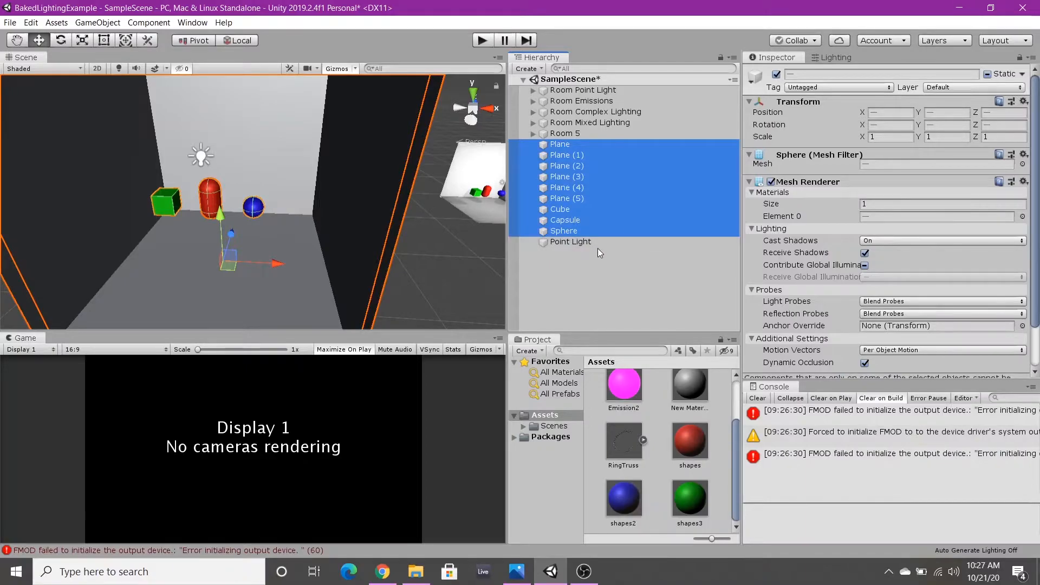
click(599, 151)
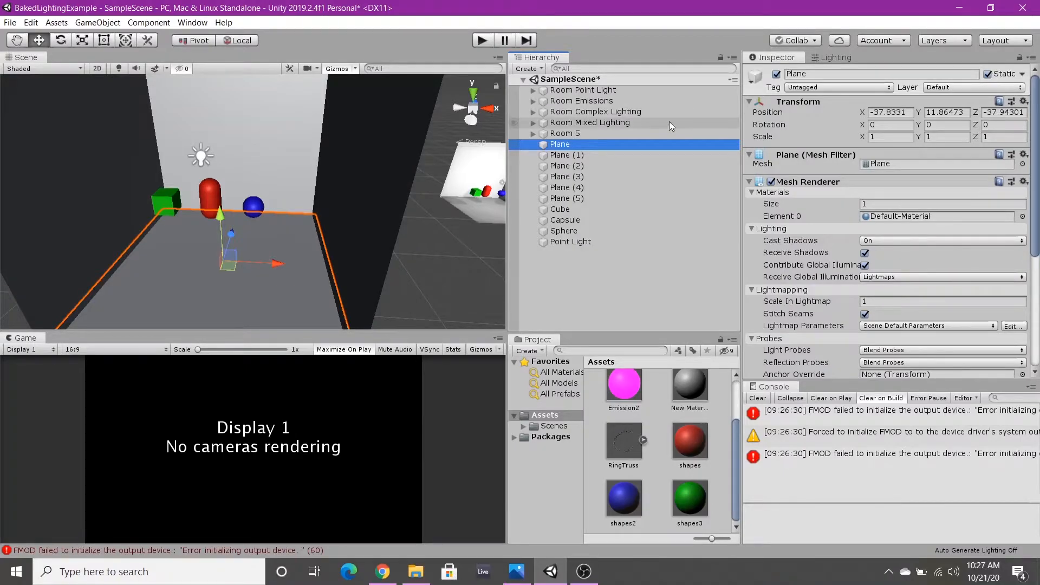
shift+click(609, 243)
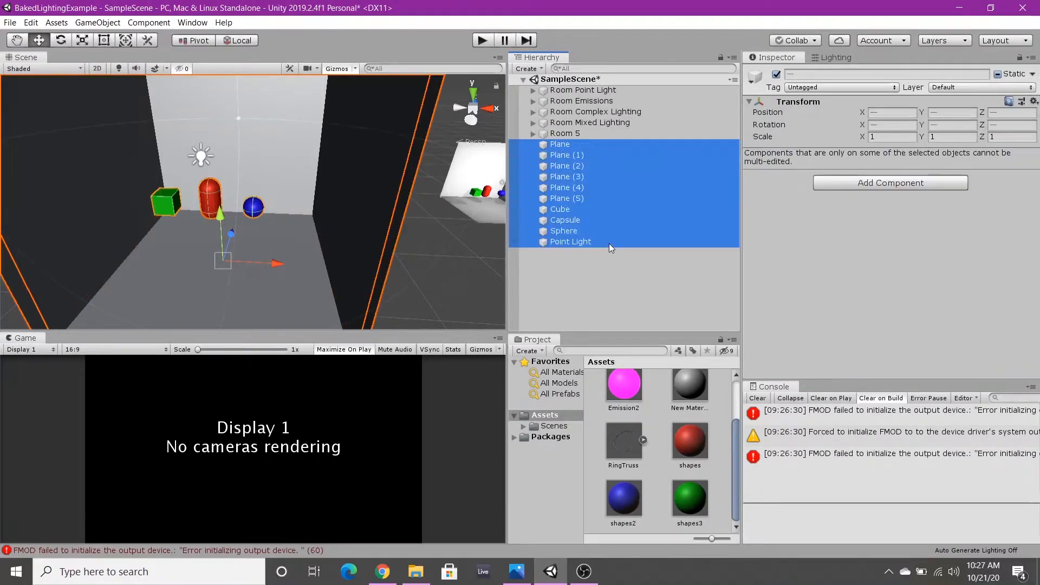
click(998, 76)
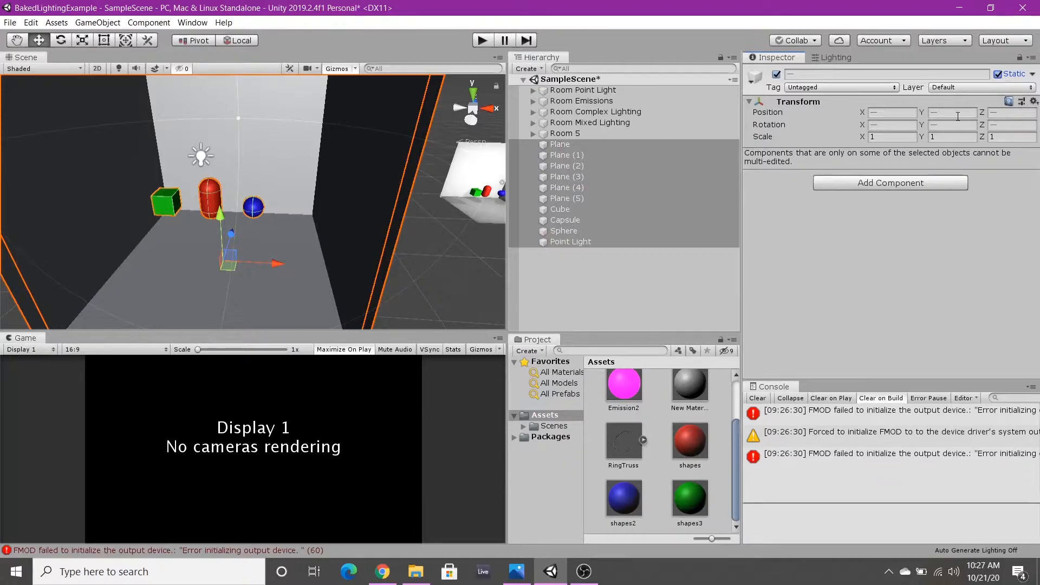
click(589, 293)
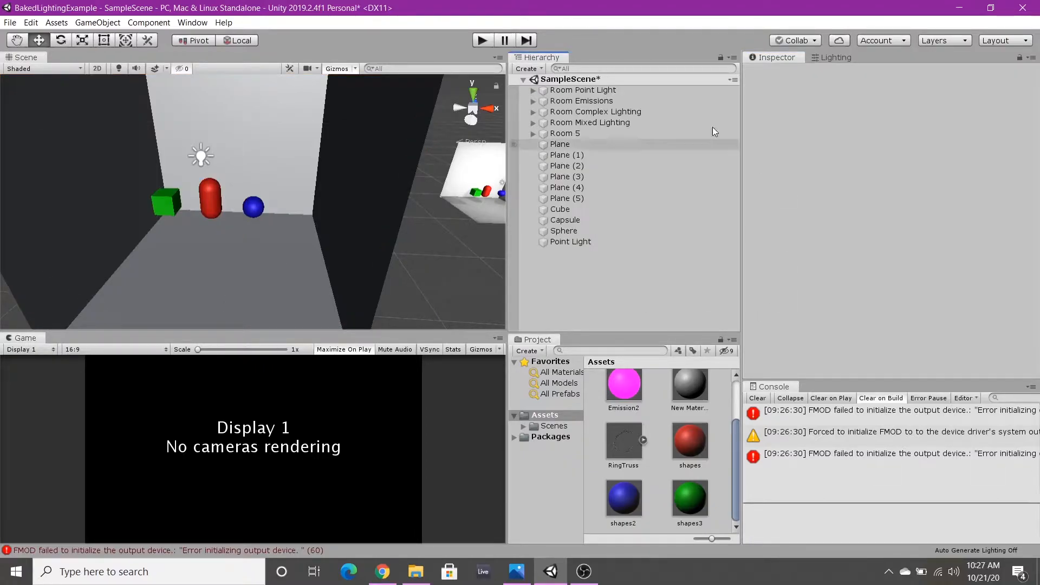
Open the scene's Lighting settings and bring the Room Point Light room into view
click(840, 58)
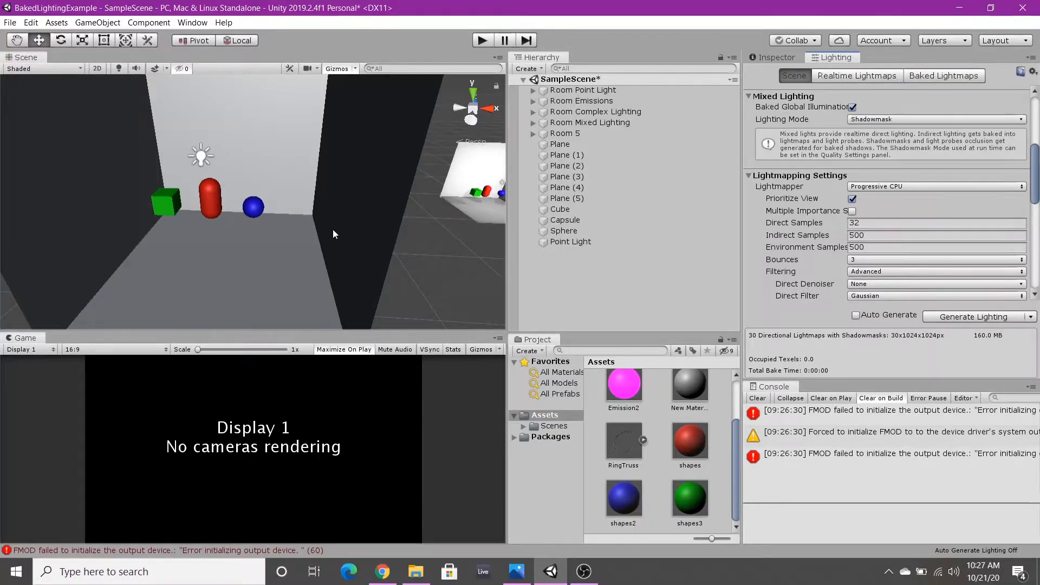
middle_drag(334, 234, 414, 206)
click(596, 91)
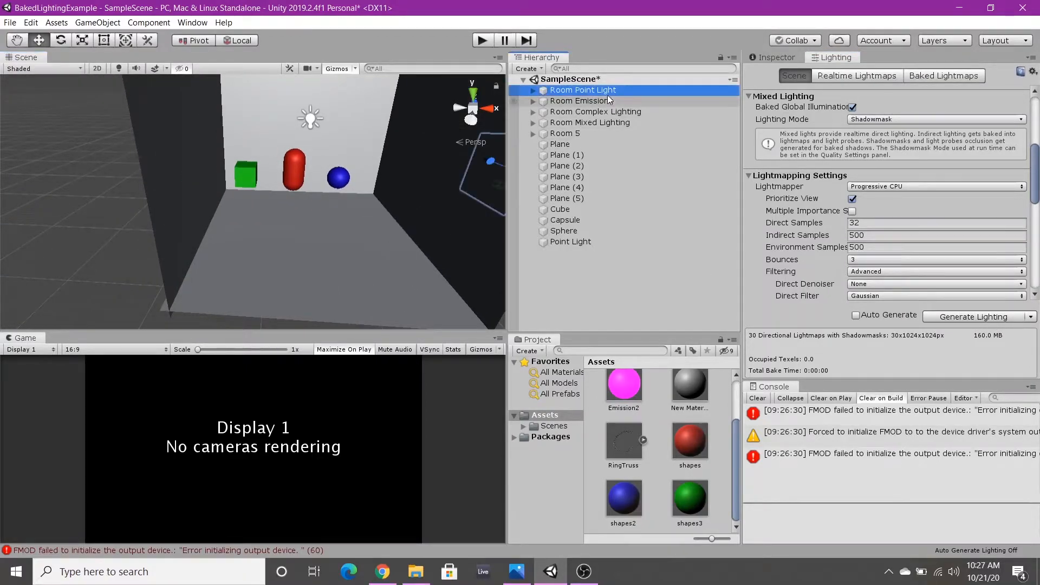
click(97, 22)
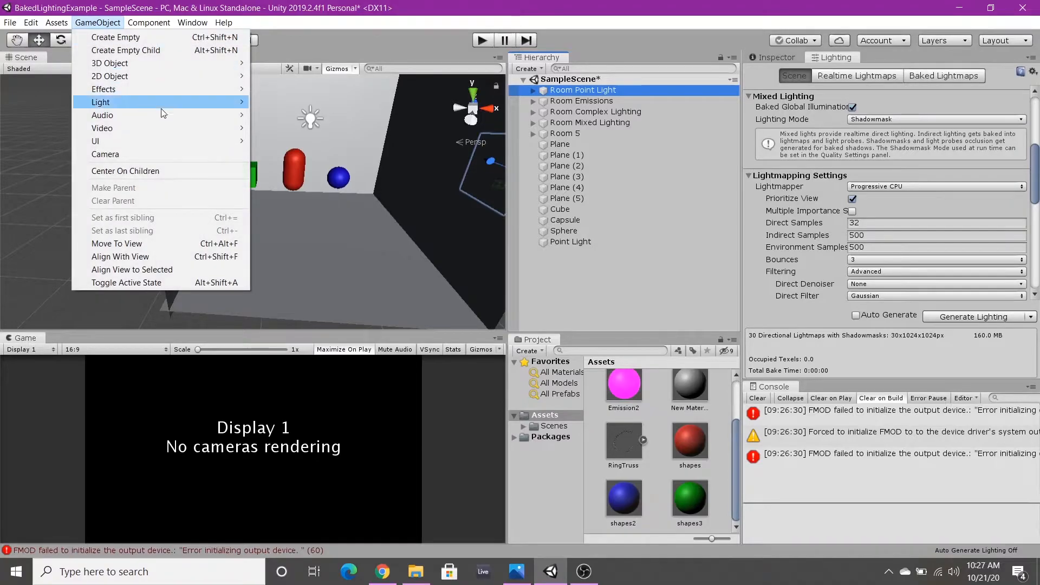
click(171, 243)
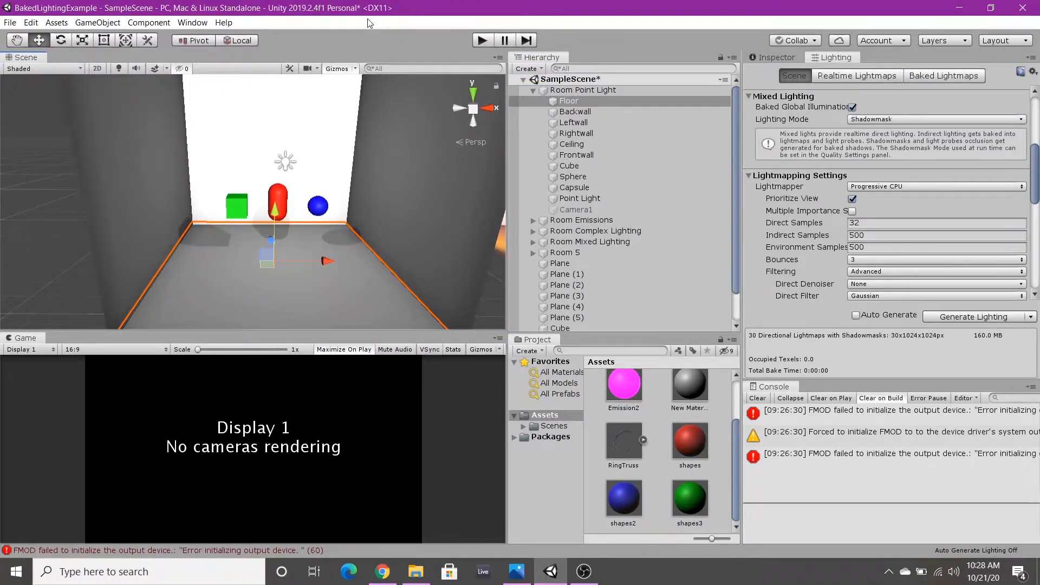
mouse_move(340, 155)
middle_down()
mouse_move(316, 155)
mouse_move(329, 156)
middle_up()
Turn on scene lighting in the Scene view and activate Camera1 in Room Point Light
click(119, 69)
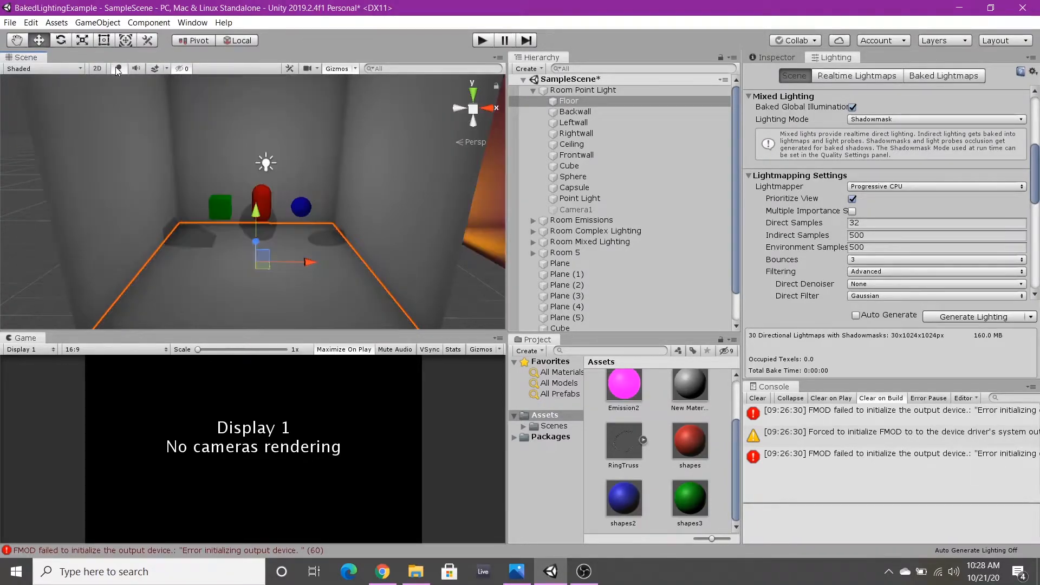
scroll(311, 158, up, 2)
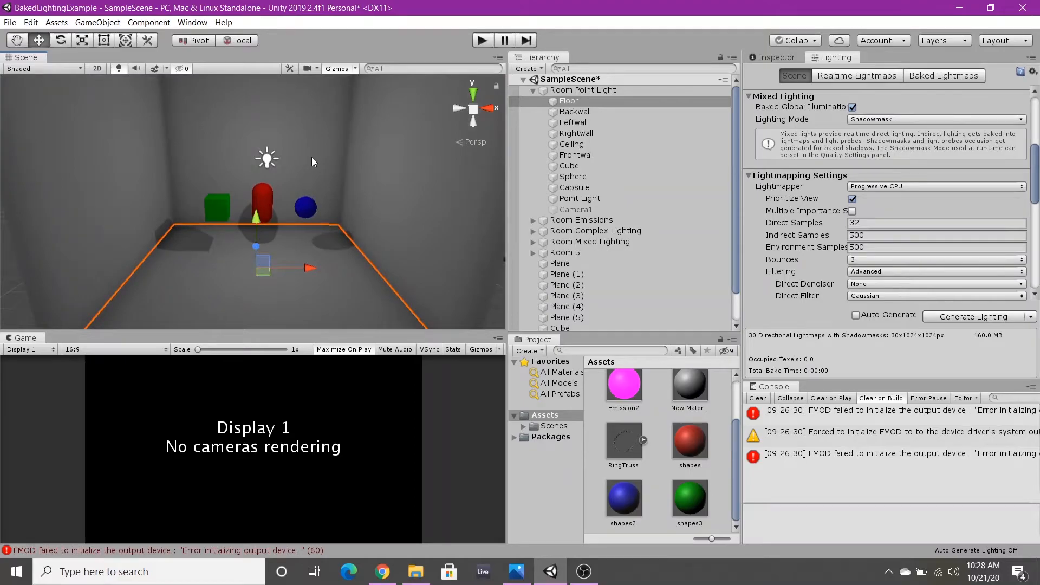
click(593, 210)
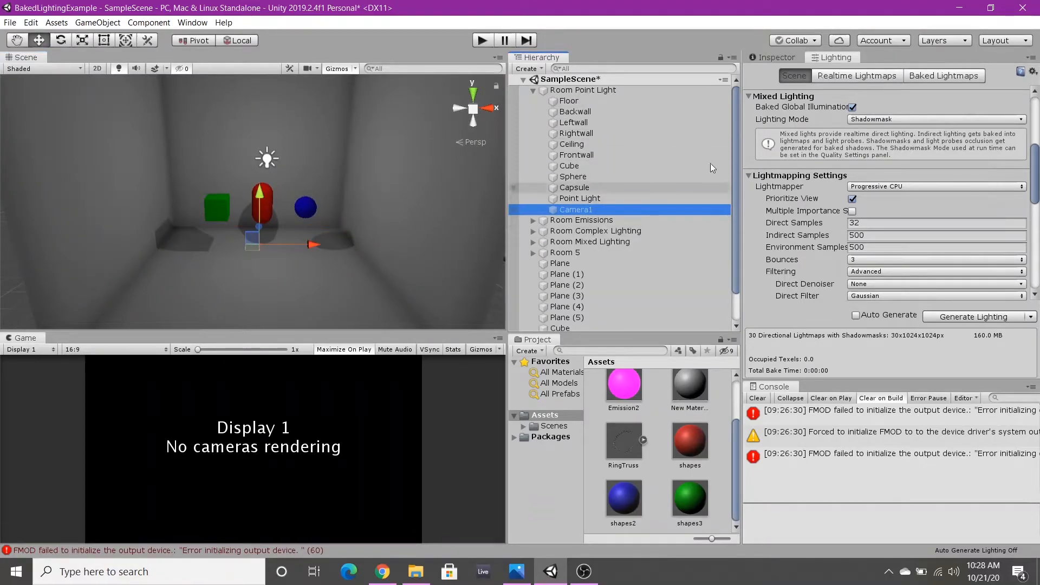
click(777, 58)
click(776, 74)
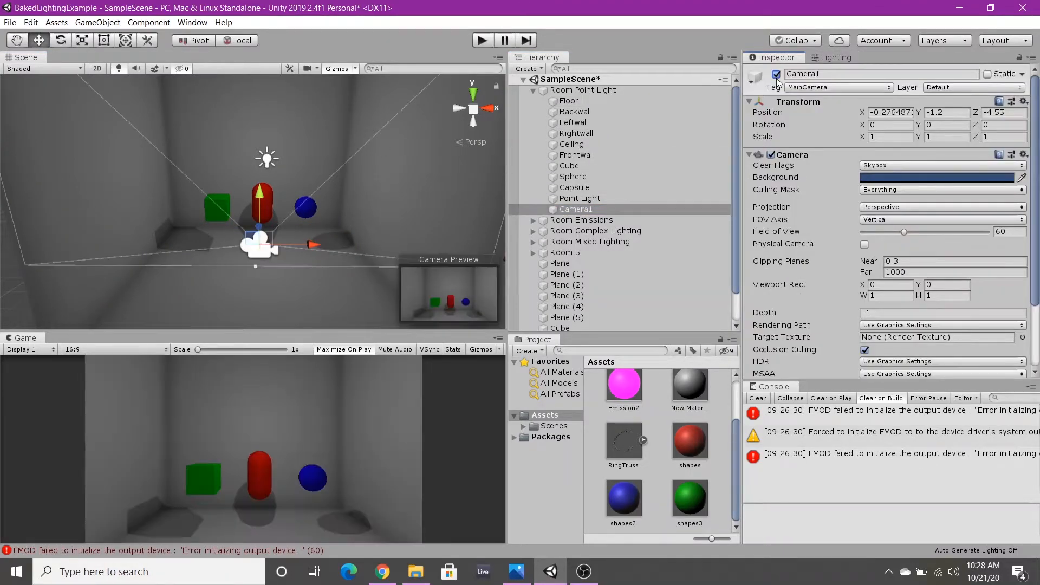
Try moving the Room Point Light floor out of the room to about X -11.54, and undo the move
click(255, 321)
scroll(371, 238, down, 1)
drag(321, 258, 94, 243)
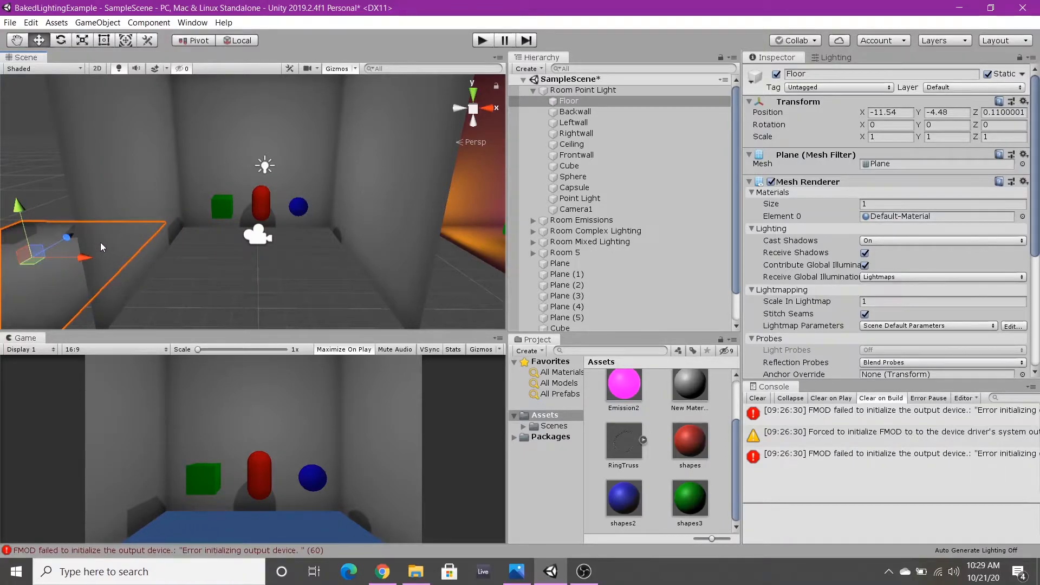
key(ctrl+z)
mouse_move(308, 210)
middle_down()
mouse_move(288, 180)
mouse_move(316, 222)
middle_up()
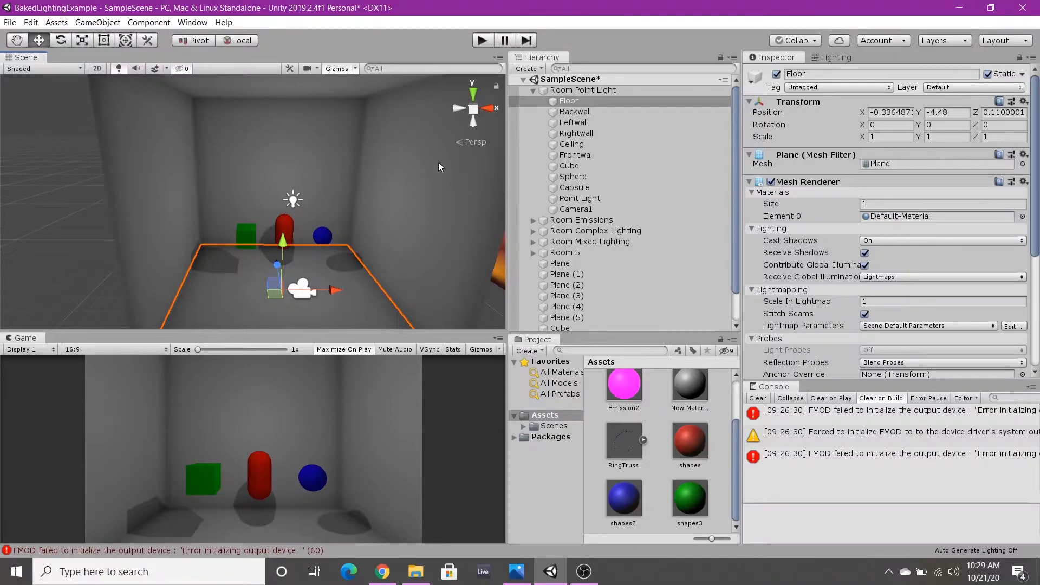
scroll(331, 200, down, 4)
middle_drag(321, 201, 346, 154)
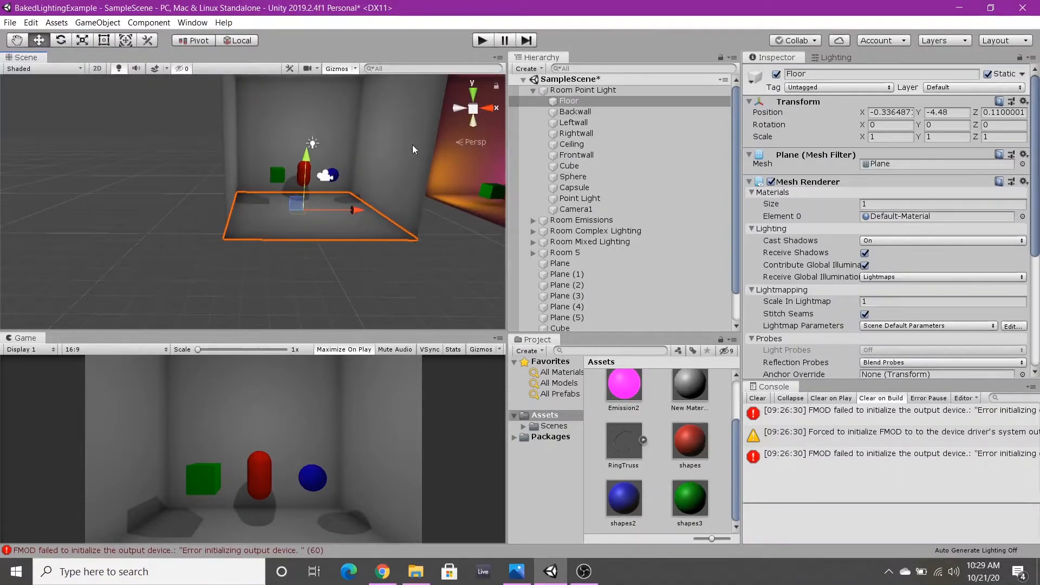
Return to the newly built room and turn off scene lighting in the Scene view
middle_drag(221, 181, 297, 178)
scroll(297, 178, down, 5)
right_drag(340, 169, 144, 157)
middle_drag(147, 158, 244, 225)
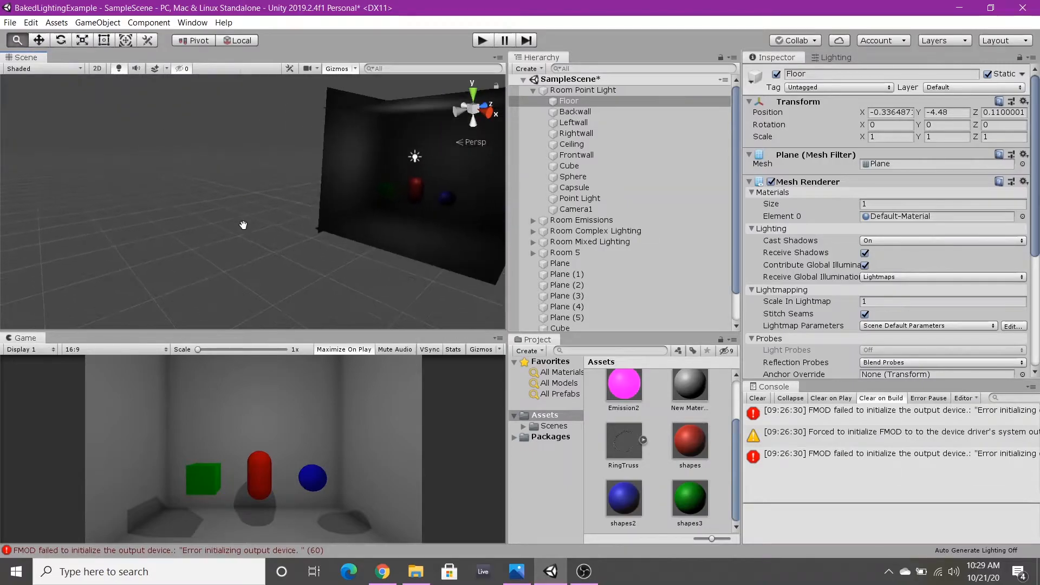
middle_drag(258, 174, 168, 175)
right_drag(161, 152, 225, 157)
click(118, 70)
middle_drag(297, 249, 319, 189)
scroll(291, 177, up, 5)
scroll(319, 189, down, 2)
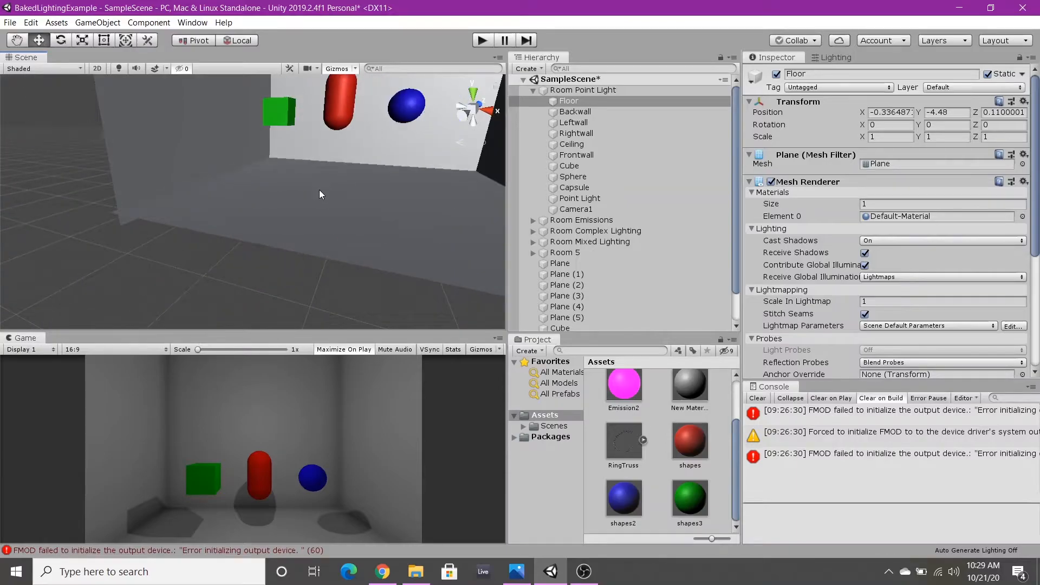
Deactivate the new room's Point Light
scroll(517, 195, down, 2)
scroll(304, 184, down, 5)
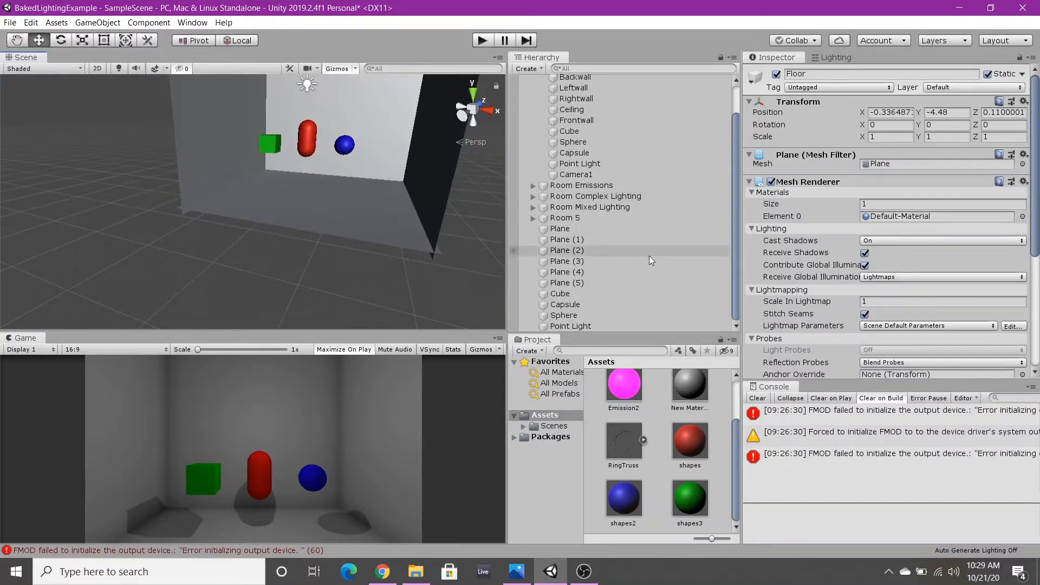
click(577, 326)
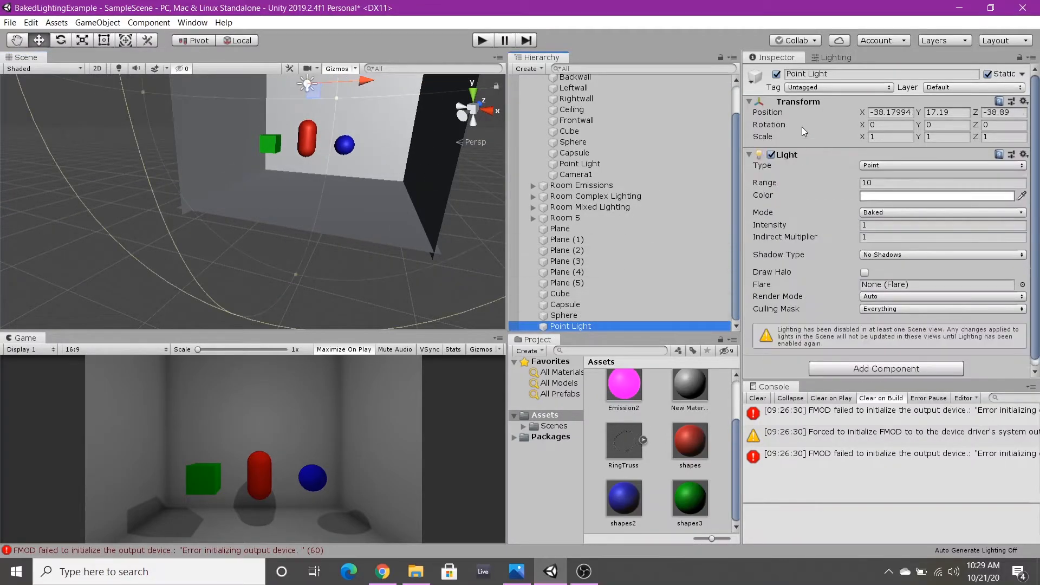
click(777, 75)
middle_drag(239, 189, 344, 223)
right_drag(343, 222, 349, 246)
middle_drag(379, 247, 315, 211)
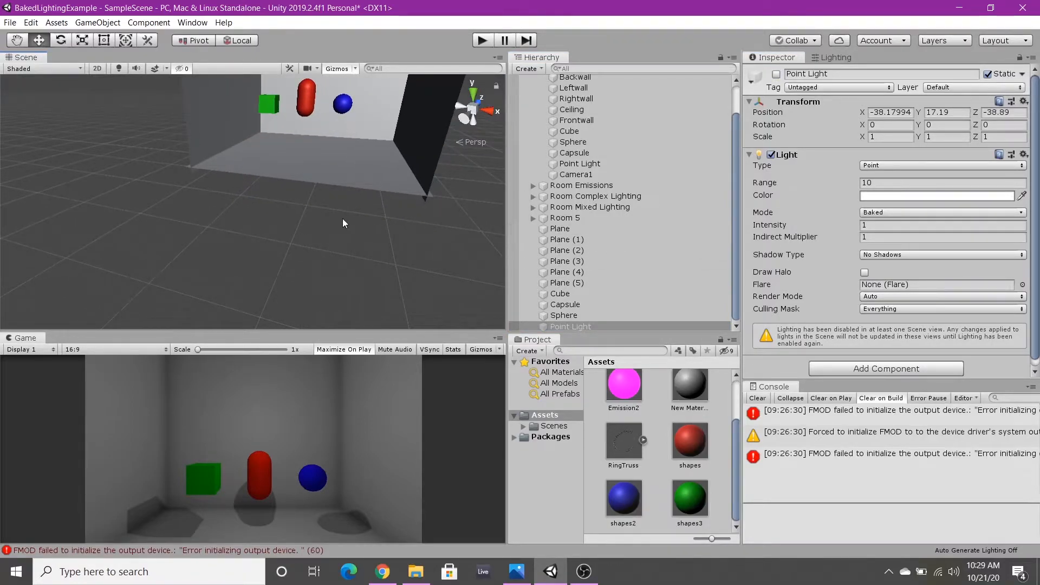
Add two more planes to the scene and shrink Plane (7) to a uniform scale of about 0.284
scroll(605, 133, up, 2)
click(533, 90)
right_click(585, 272)
mouse_move(650, 392)
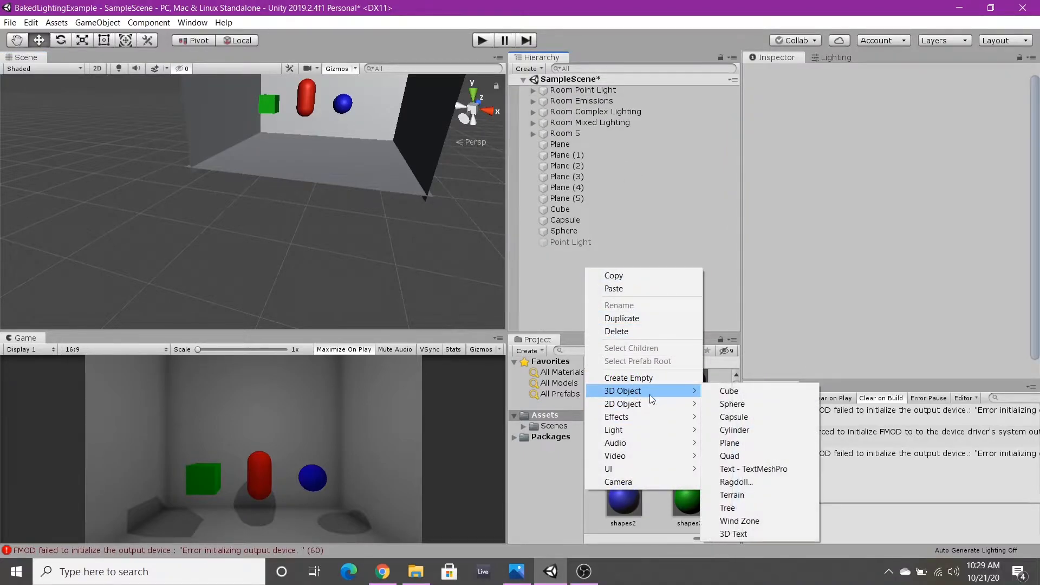
click(747, 442)
right_click(565, 253)
drag(410, 276, 407, 334)
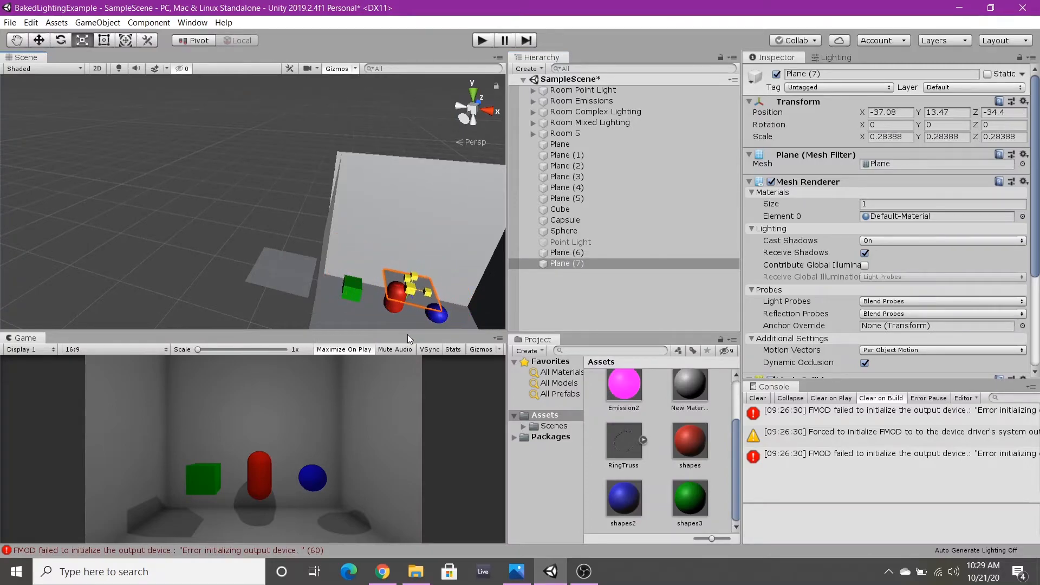
Shrink Plane (7) further to a scale of about 0.238 and move it to X -41.8, near the green cube
scroll(401, 317, down, 3)
middle_drag(401, 317, 348, 285)
drag(326, 235, 297, 235)
click(38, 42)
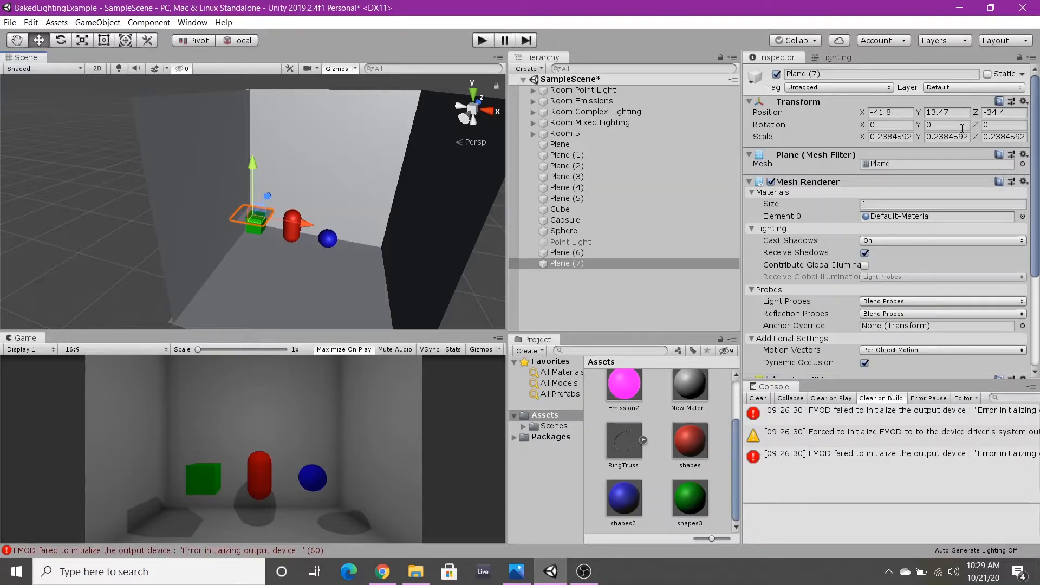
Set the Z rotation of Plane (7) to -90
click(1005, 126)
text(90)
key(BackSpace)
key(BackSpace)
text(-90)
Move the upright Plane (7) against the new room's left wall, beside the green cube
drag(310, 225, 304, 231)
middle_drag(271, 255, 318, 237)
scroll(325, 233, up, 3)
middle_drag(407, 203, 338, 222)
drag(217, 190, 171, 230)
drag(145, 288, 143, 243)
drag(191, 212, 233, 220)
middle_drag(230, 231, 435, 216)
drag(459, 200, 389, 212)
Scale Plane (6) down uniformly to about 0.17 and move it up into the new room
click(282, 245)
click(80, 44)
drag(280, 246, 388, 460)
click(39, 42)
middle_drag(374, 303, 325, 109)
drag(312, 187, 304, 81)
middle_drag(300, 92, 347, 249)
drag(348, 198, 362, 114)
middle_drag(425, 163, 265, 169)
click(214, 173)
middle_drag(54, 216, 76, 210)
Set the Z rotation of Plane (6) to 90 and place it against the right wall at about X -33.34
click(575, 263)
click(578, 252)
drag(349, 183, 432, 194)
text(90)
middle_drag(344, 174, 388, 176)
drag(383, 176, 362, 173)
middle_drag(385, 172, 330, 227)
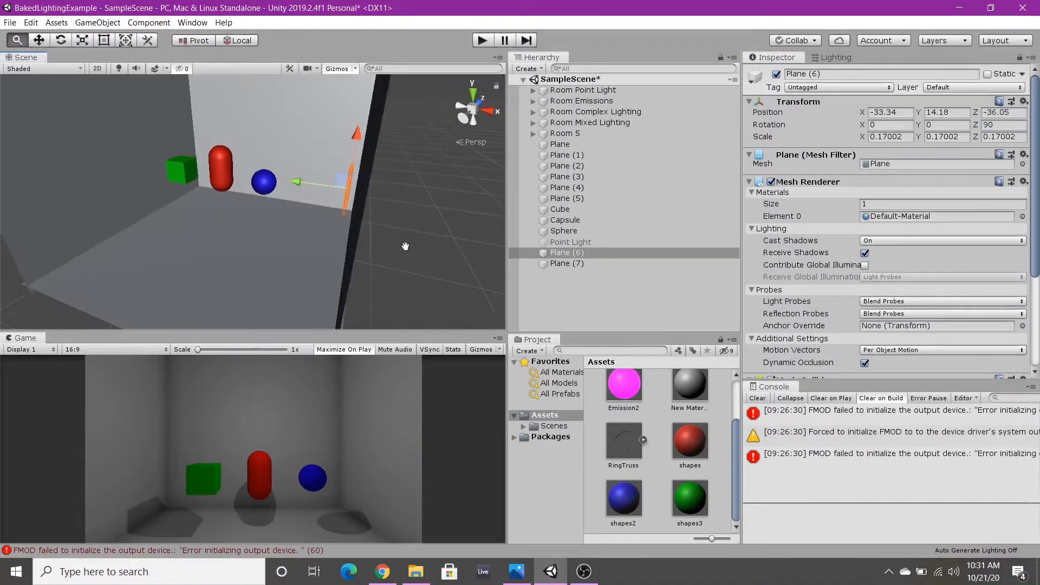
mouse_move(405, 246)
middle_down()
mouse_move(427, 246)
mouse_move(404, 244)
mouse_move(417, 248)
middle_up()
click(577, 297)
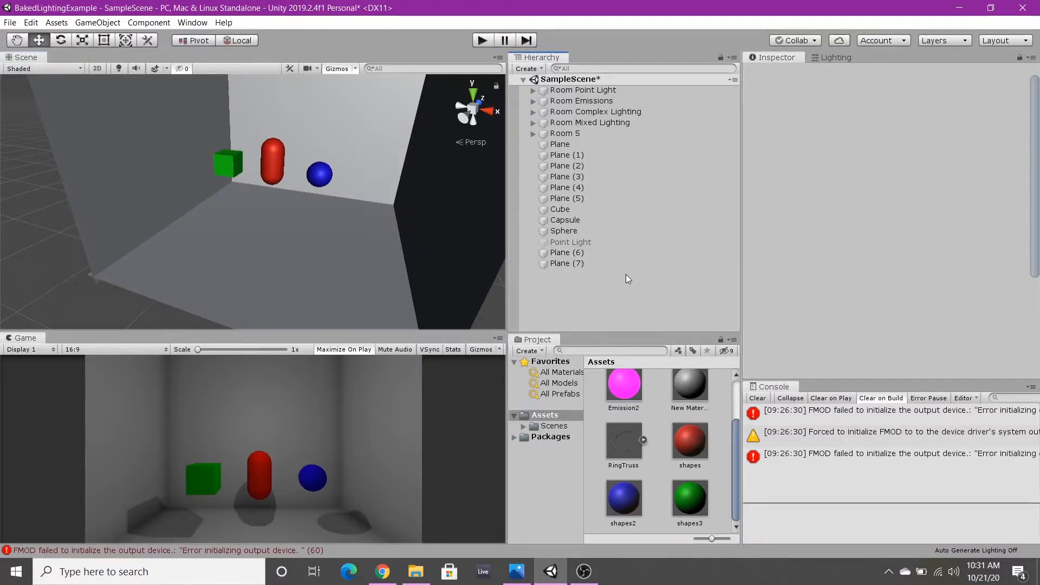
Apply the magenta Emission2 material to Plane (6) and the yellow Emission1 material to Plane (7)
click(622, 252)
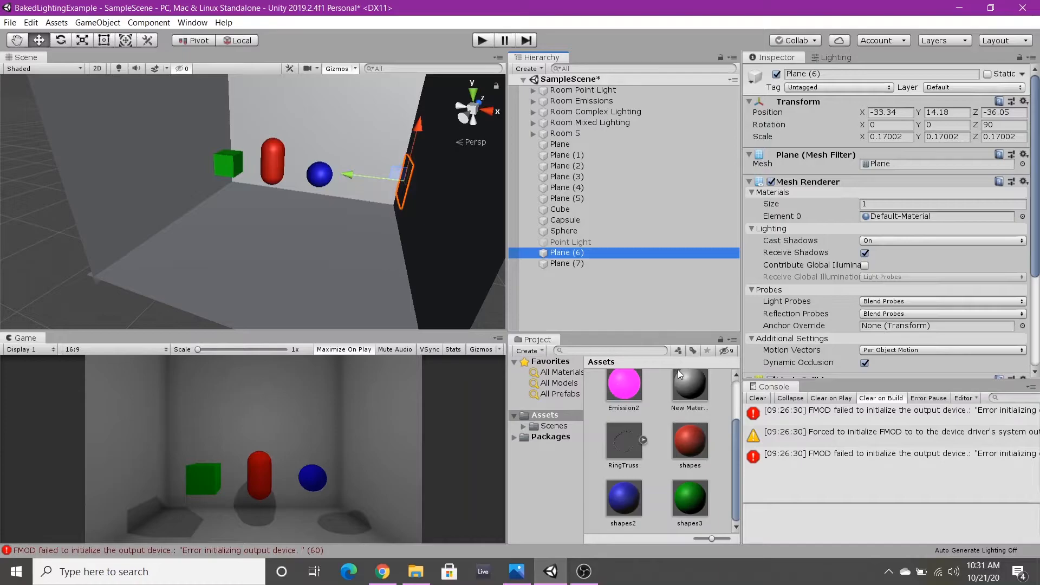
right_drag(354, 283, 386, 269)
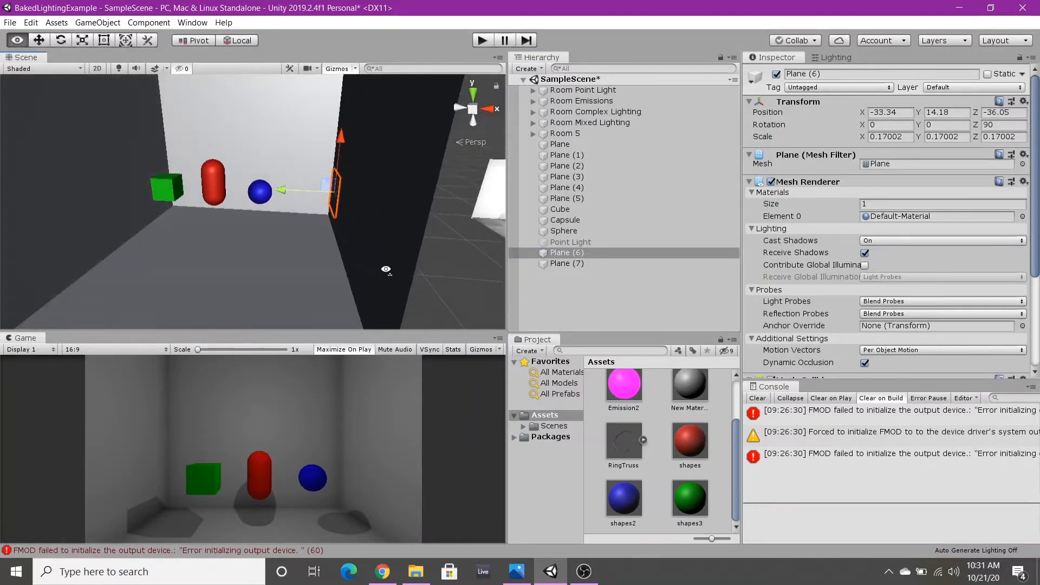
drag(628, 396, 579, 256)
right_drag(319, 278, 367, 270)
scroll(701, 402, up, 2)
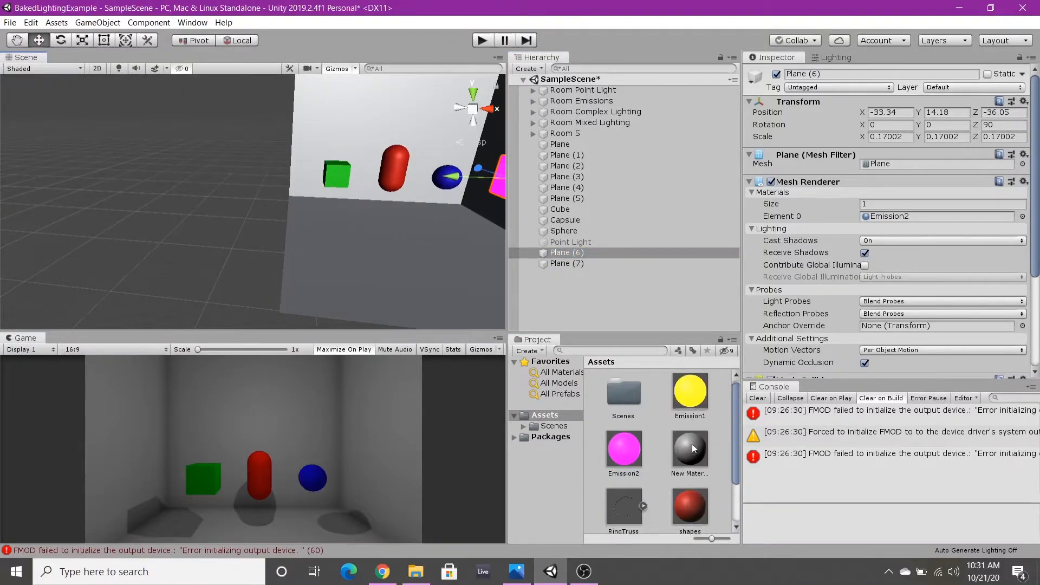
click(701, 402)
drag(600, 332, 557, 267)
middle_drag(367, 261, 329, 267)
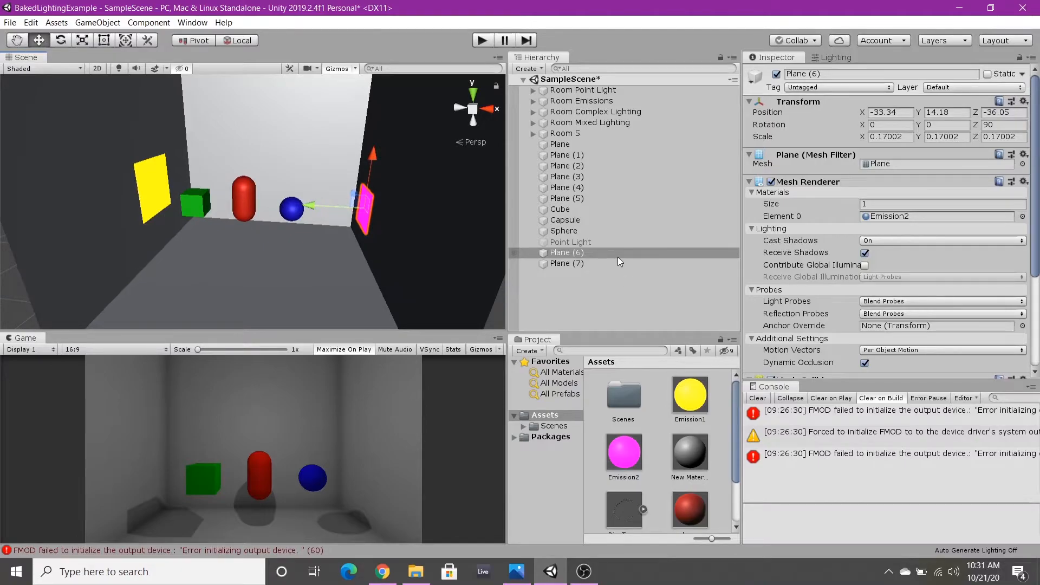
Inspect the Emission1 material's Global Illumination options, keeping Baked
click(690, 401)
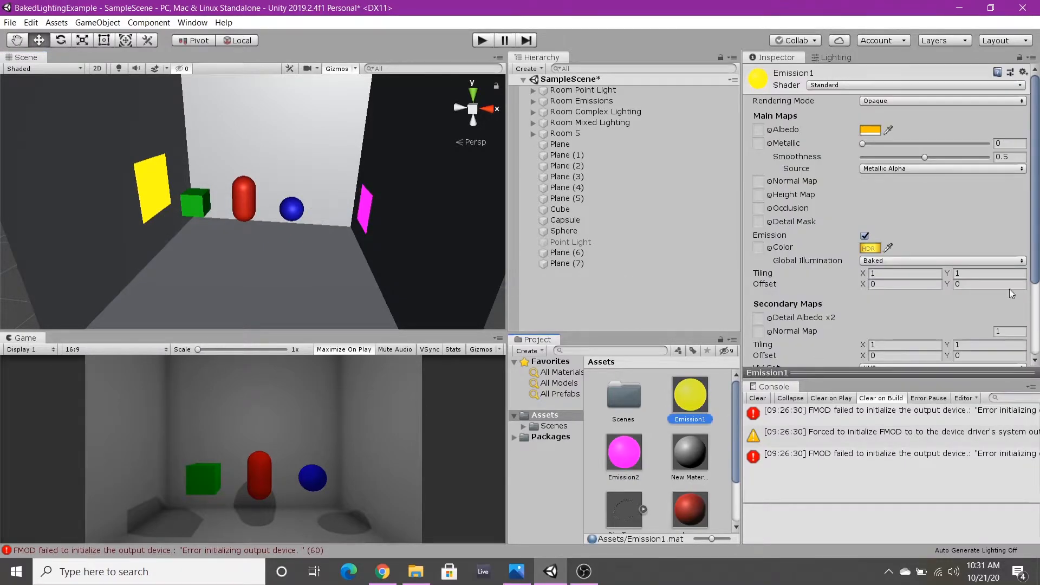
click(906, 261)
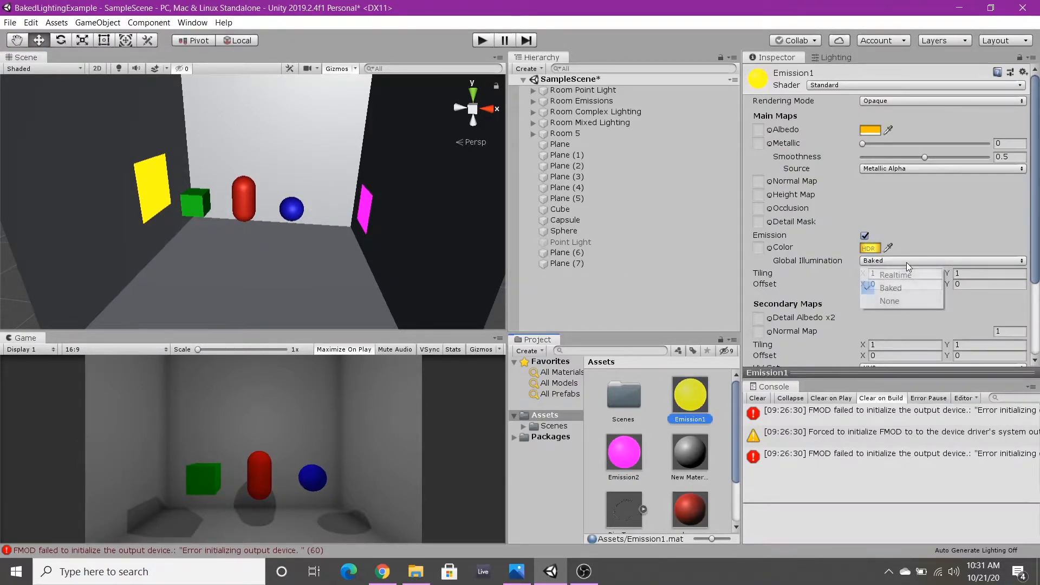
click(953, 236)
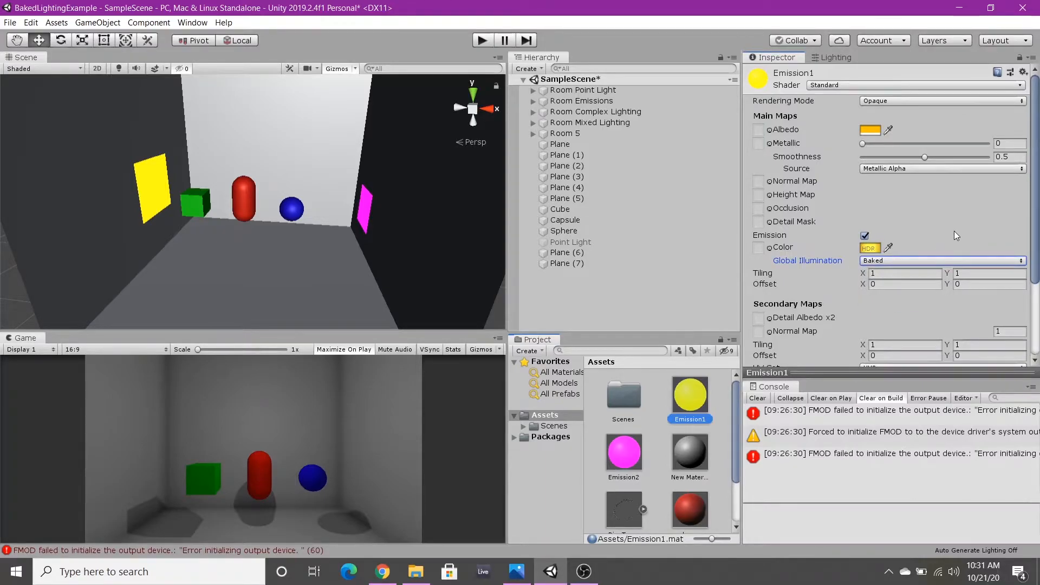
Mark both emissive planes, Plane (6) and Plane (7), as static
click(655, 251)
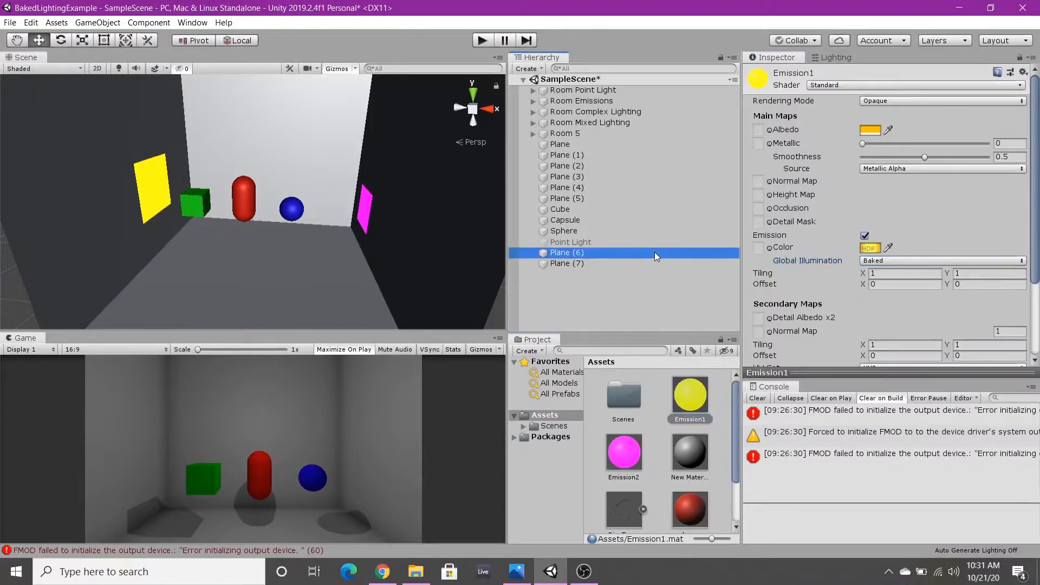
shift+click(629, 265)
click(987, 75)
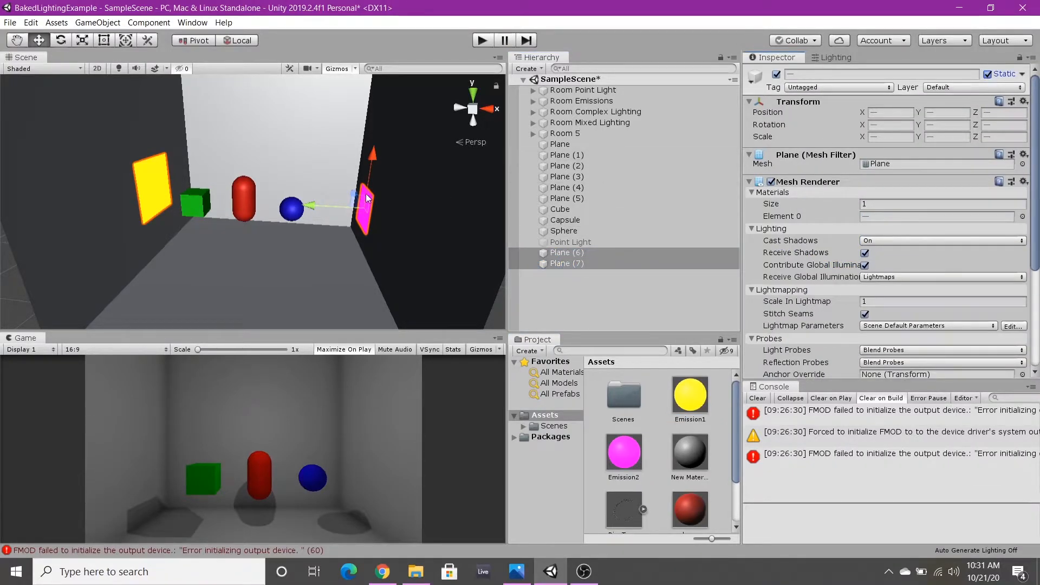
right_drag(268, 218, 387, 228)
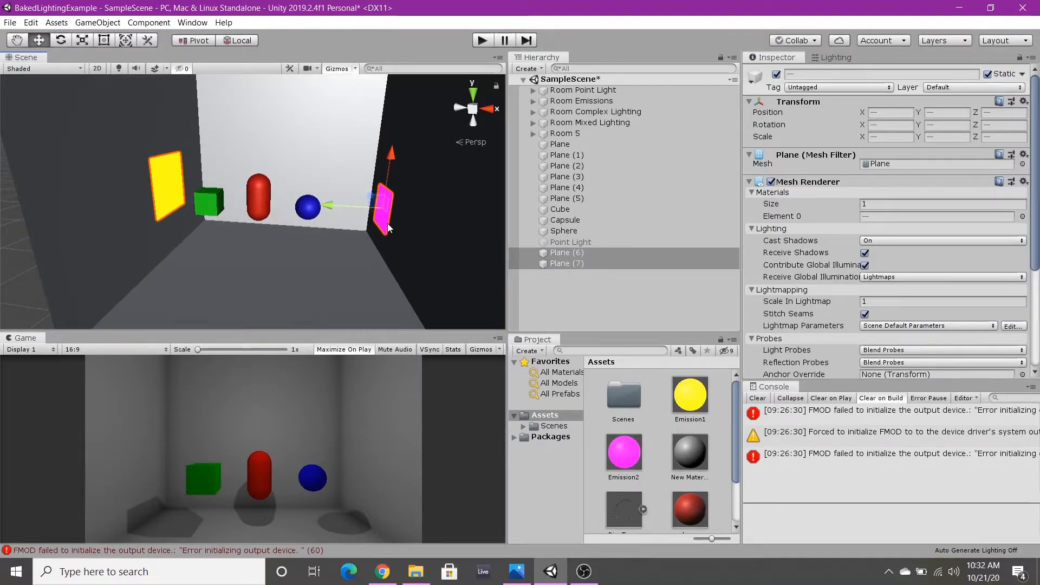
Turn on scene lighting in the Scene view to show the new room with its emissive planes
right_drag(159, 160, 264, 141)
right_drag(155, 102, 135, 76)
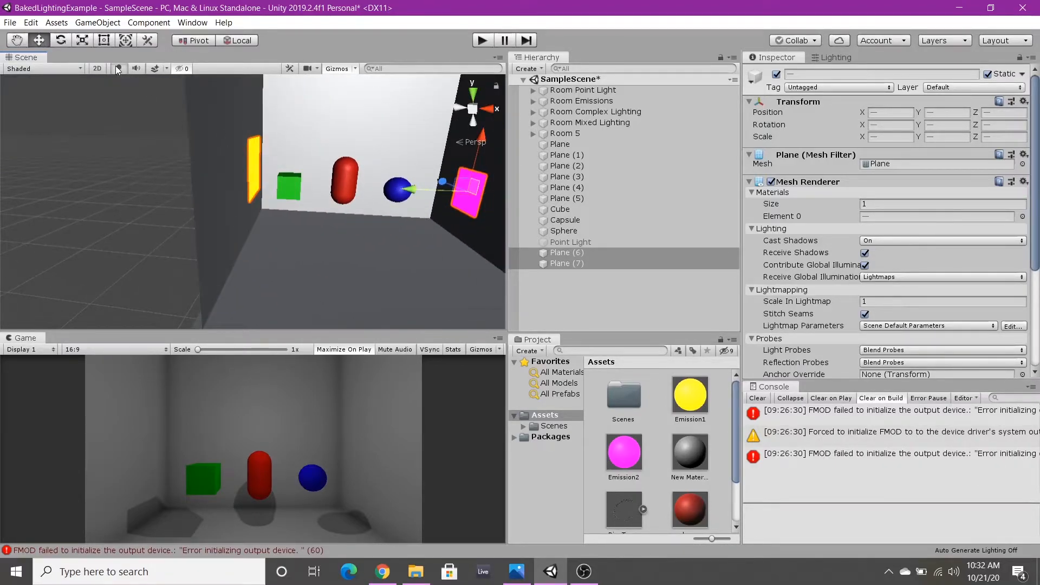
click(118, 69)
right_drag(355, 179, 301, 169)
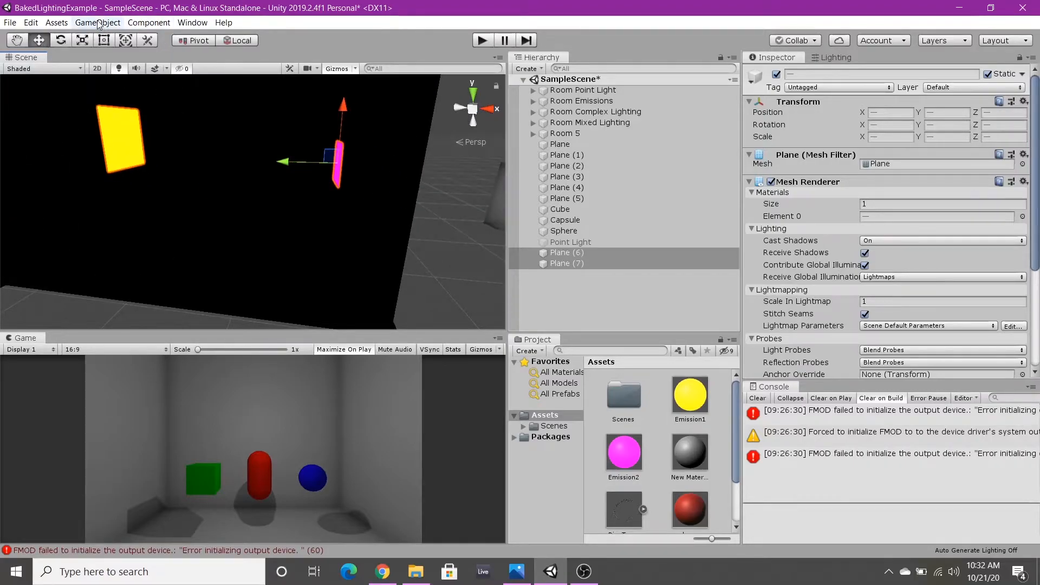
Align the Scene view to the finished Room Emissions example and frame its interior
click(616, 101)
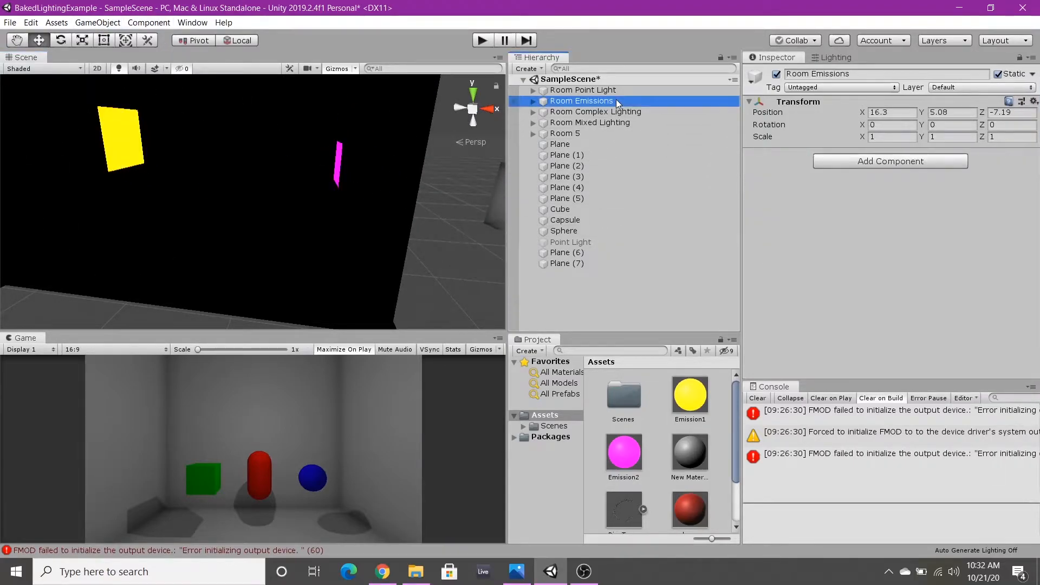
click(97, 23)
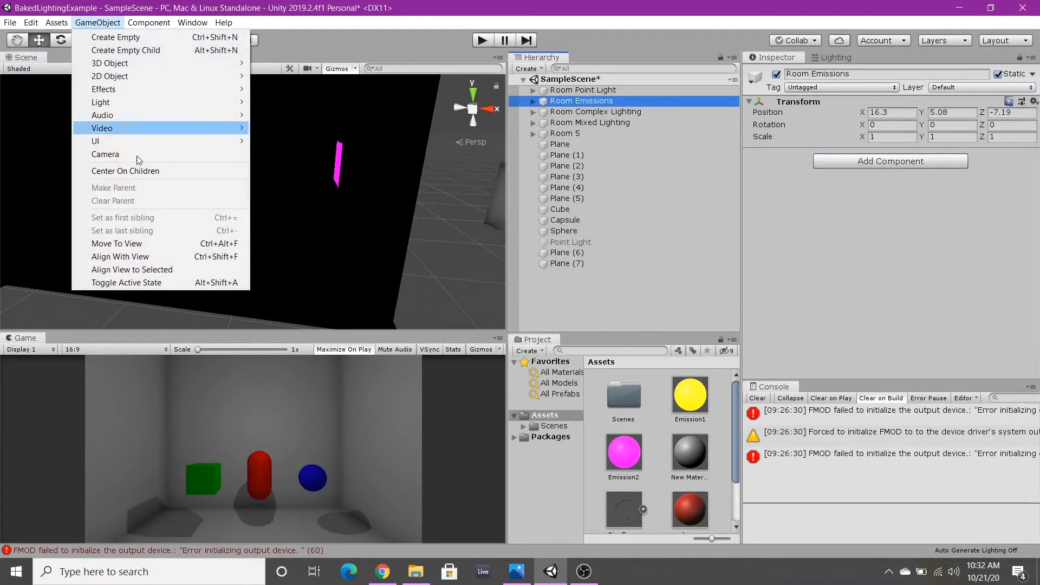
click(175, 269)
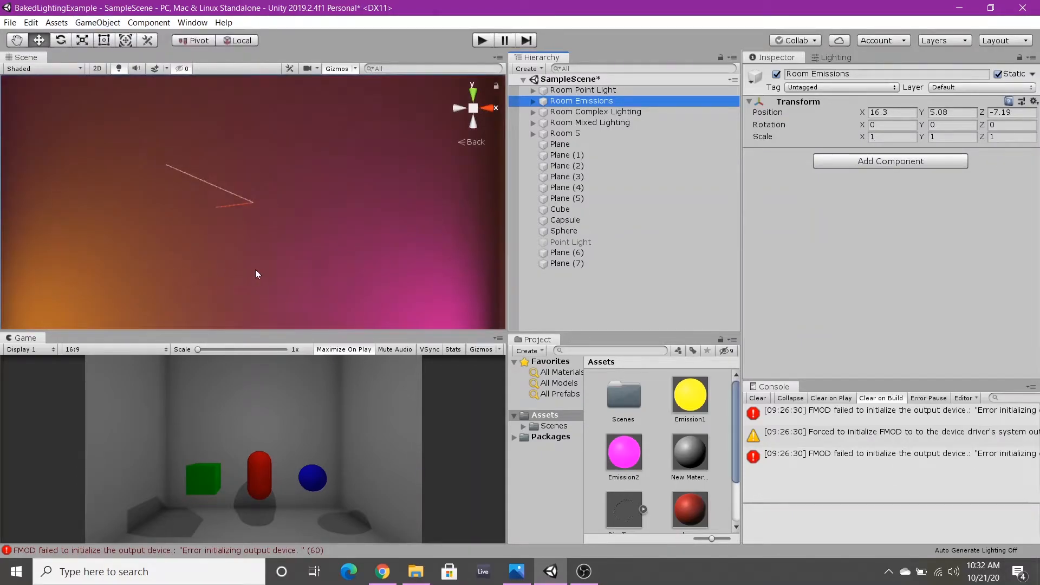
click(639, 275)
right_drag(244, 241, 247, 284)
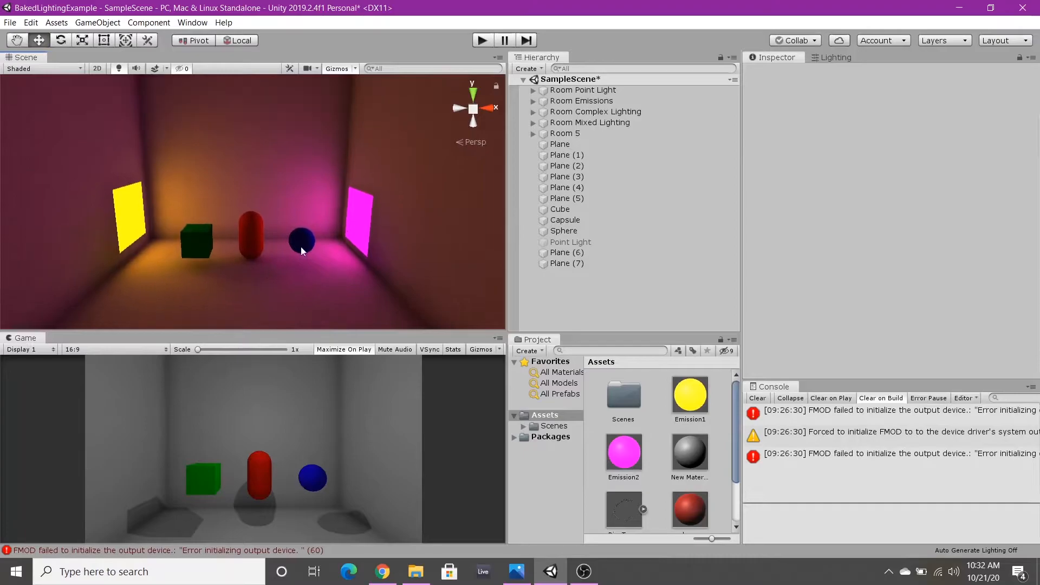
Activate Camera2 in Room Emissions
click(530, 102)
click(587, 231)
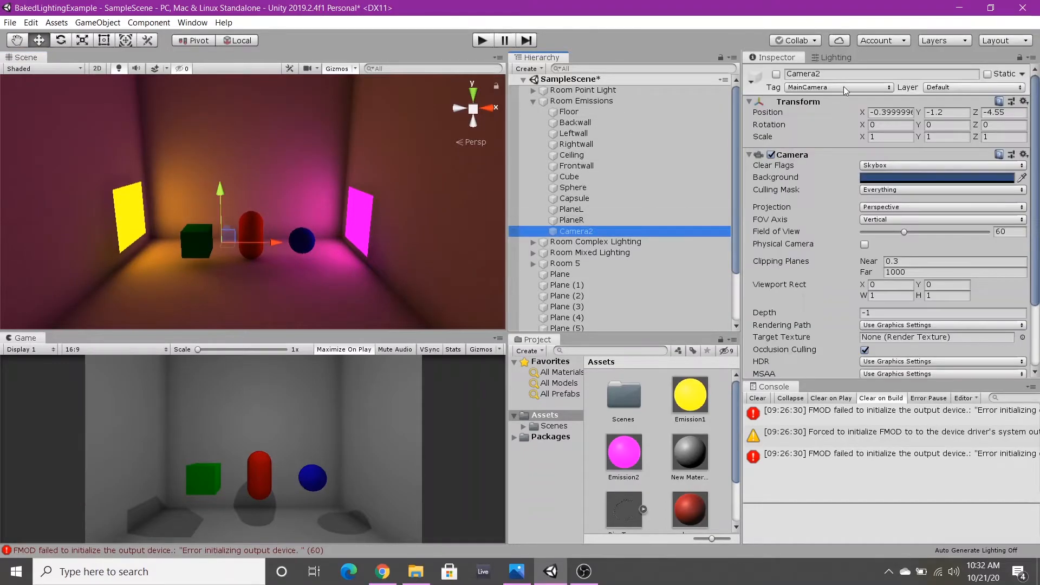
click(777, 74)
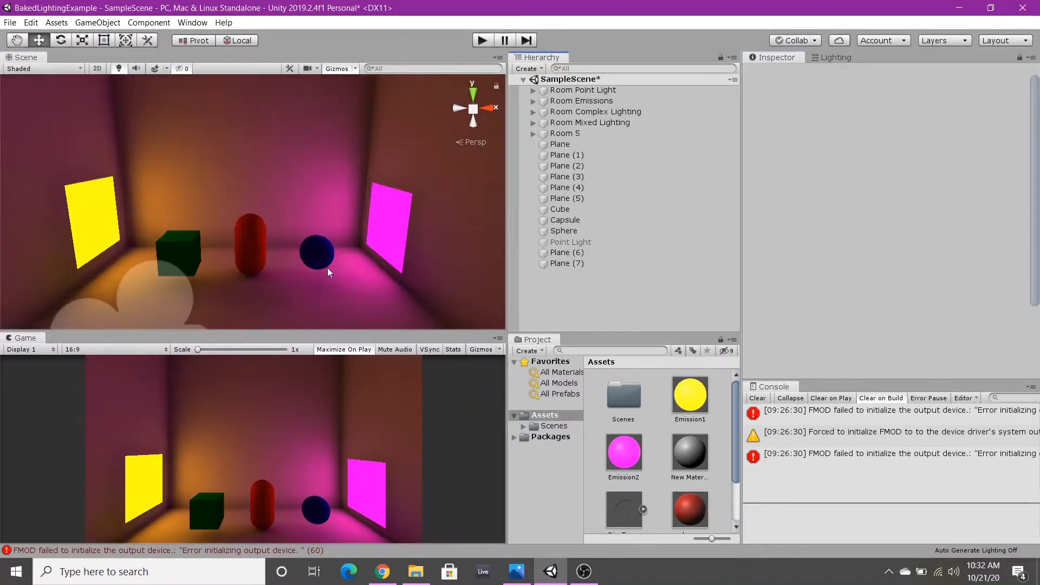
right_drag(327, 267, 298, 293)
Try moving the Room Emissions floor sideways to about X -1.3, and undo the move
click(295, 217)
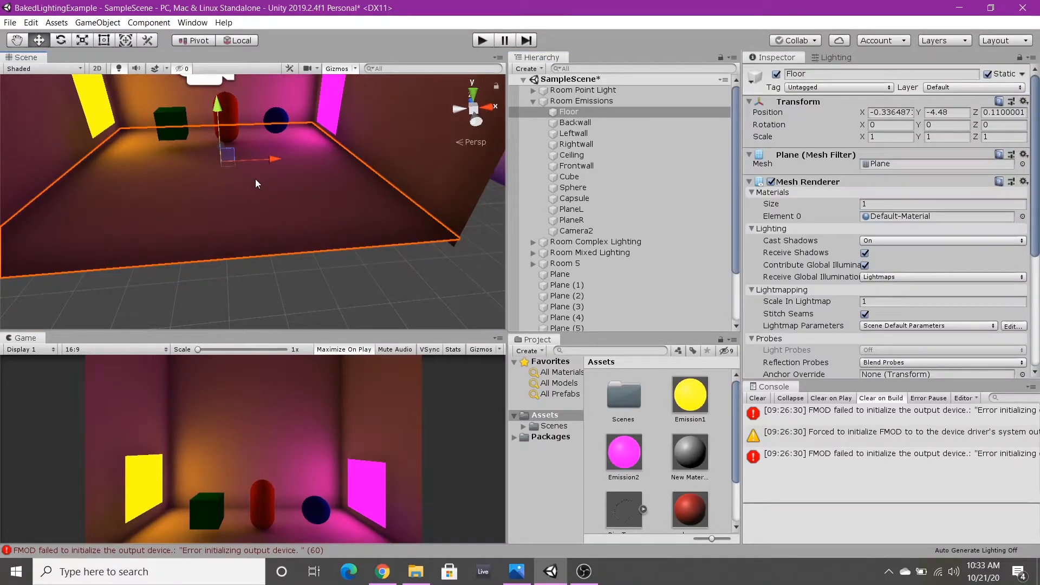
drag(274, 160, 241, 203)
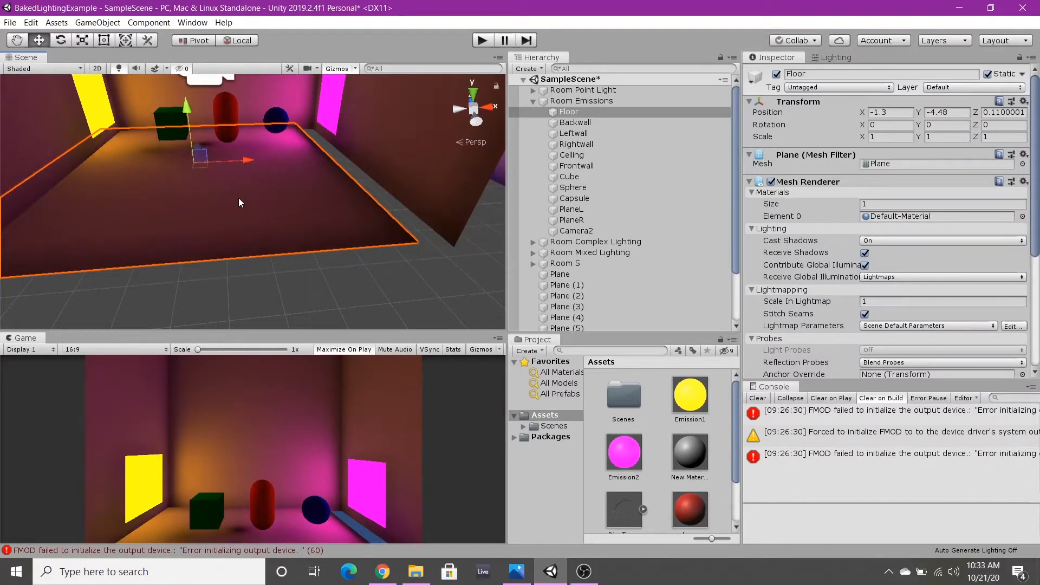
key(ctrl+z)
Examine how the yellow and magenta emissive planes light the walls and shapes in Room Emissions
scroll(258, 233, up, 4)
scroll(270, 255, up, 3)
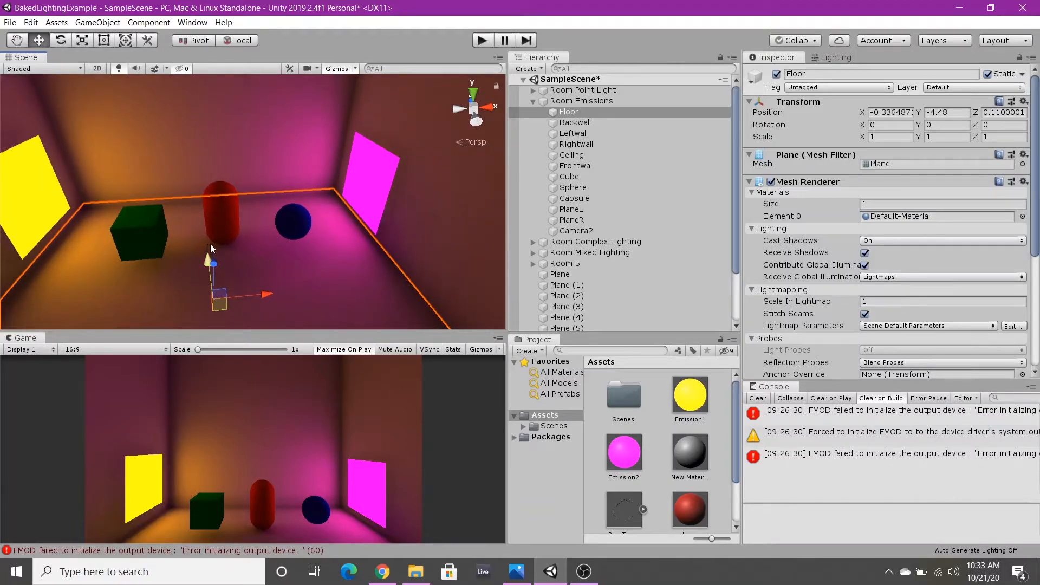
scroll(274, 270, up, 2)
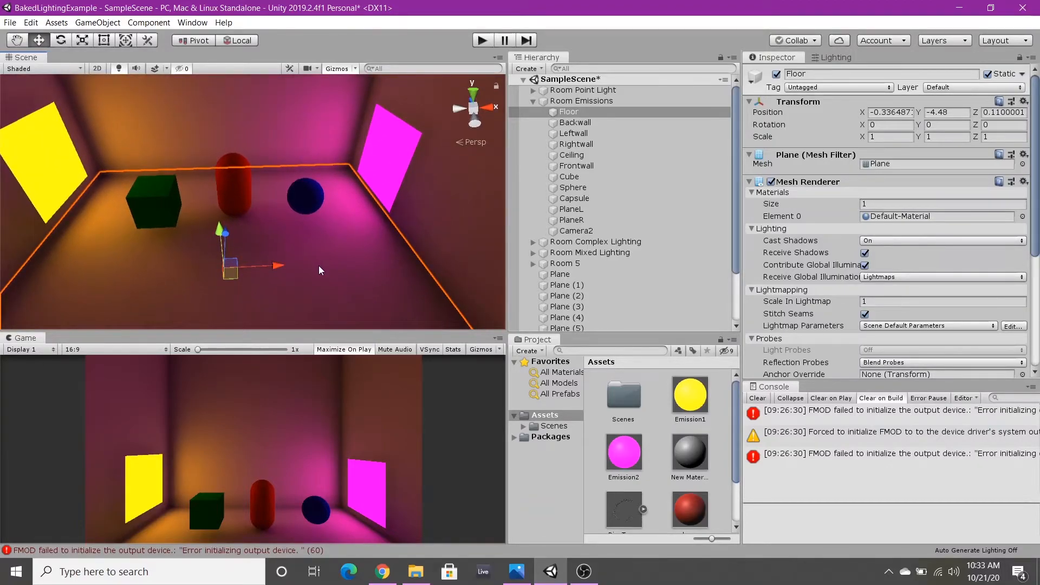
right_drag(350, 157, 388, 128)
right_drag(257, 190, 210, 176)
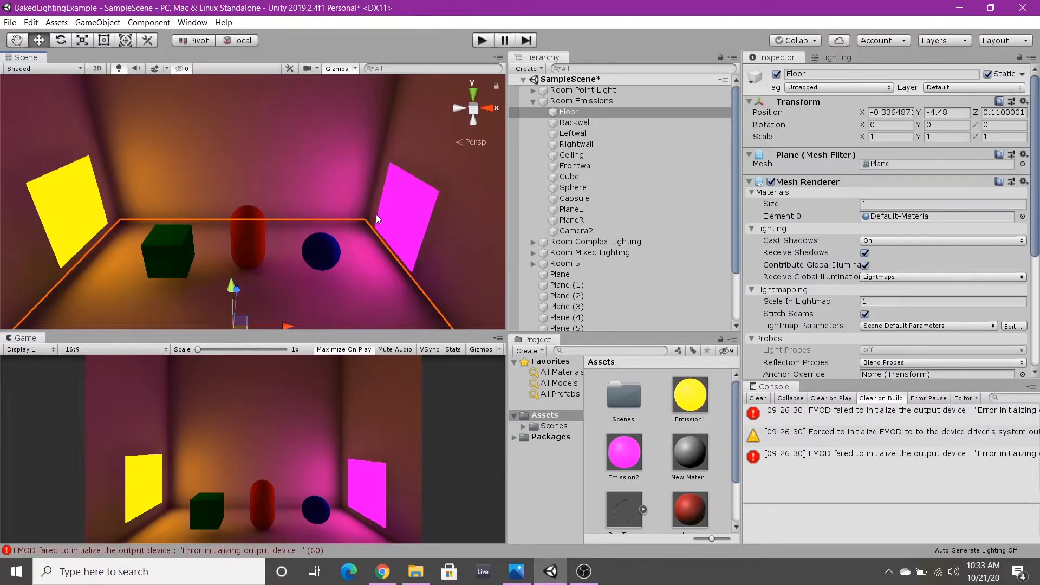
scroll(347, 214, down, 4)
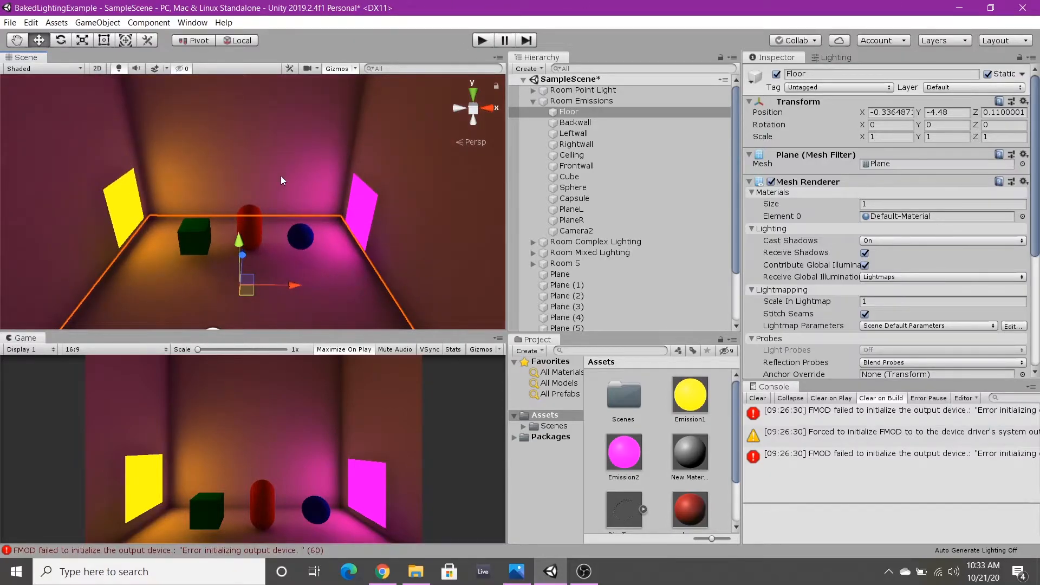
scroll(271, 166, down, 5)
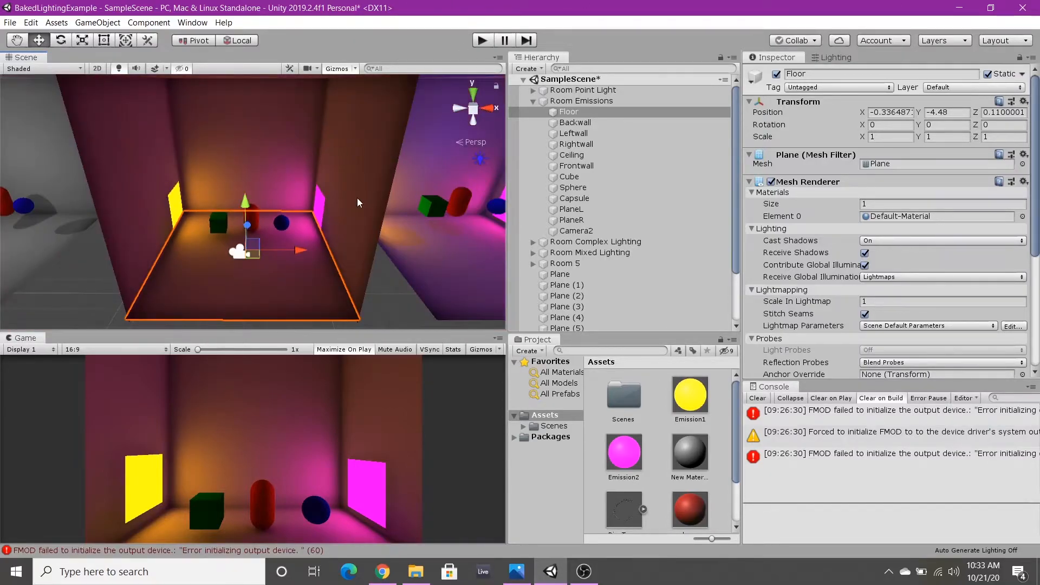
Turn off Scene view lighting and frame the self-built room with its coloured shapes and emissive planes
middle_drag(357, 203, 205, 77)
scroll(210, 170, down, 3)
middle_drag(210, 170, 340, 162)
scroll(340, 162, down, 3)
scroll(340, 162, down, 5)
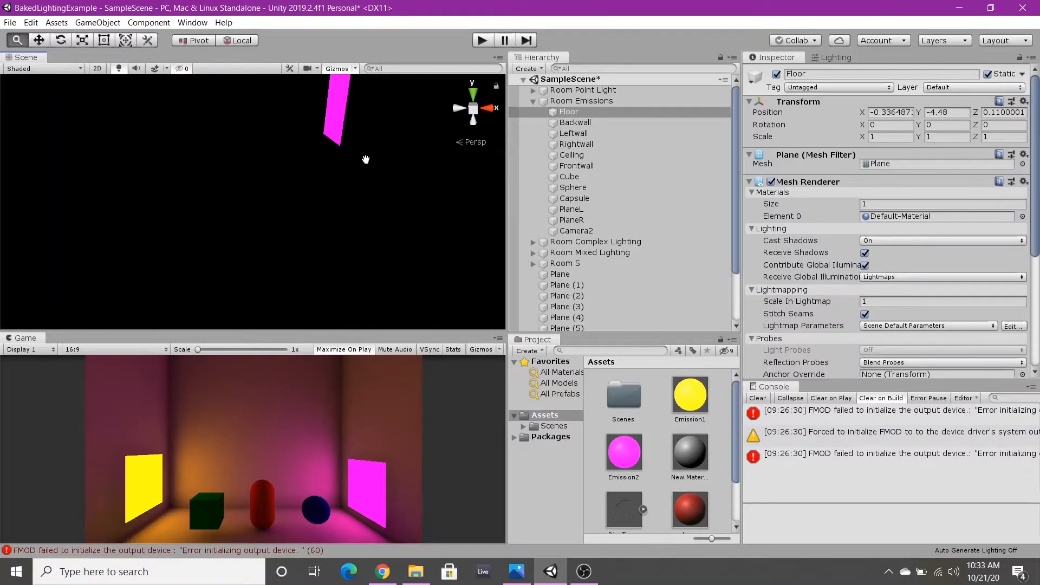
click(118, 70)
middle_drag(227, 164, 253, 168)
scroll(253, 169, up, 5)
scroll(613, 308, down, 3)
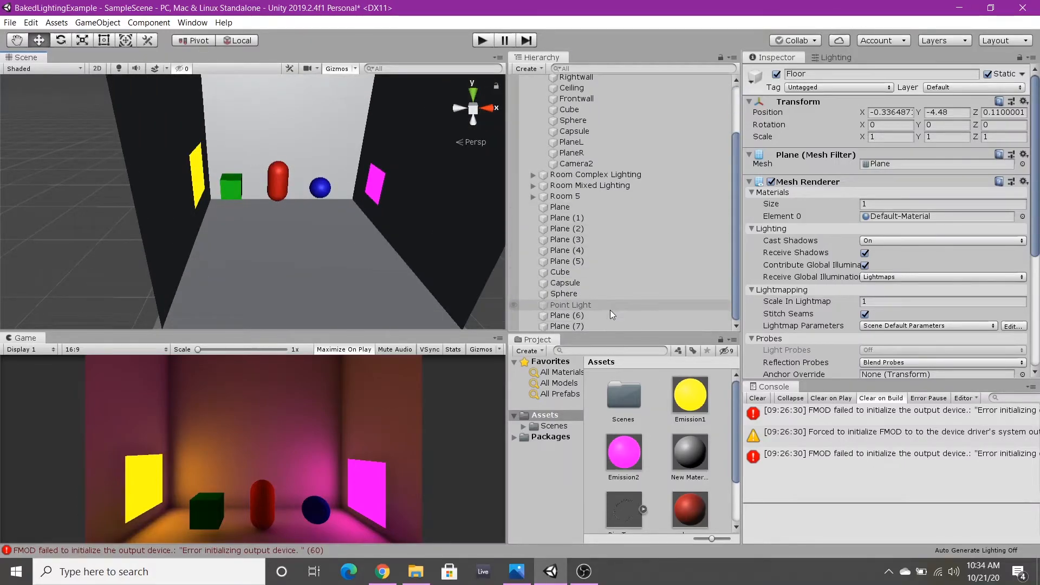
Activate the self-built room's Point Light and set its colour to blue (0904FF)
click(611, 308)
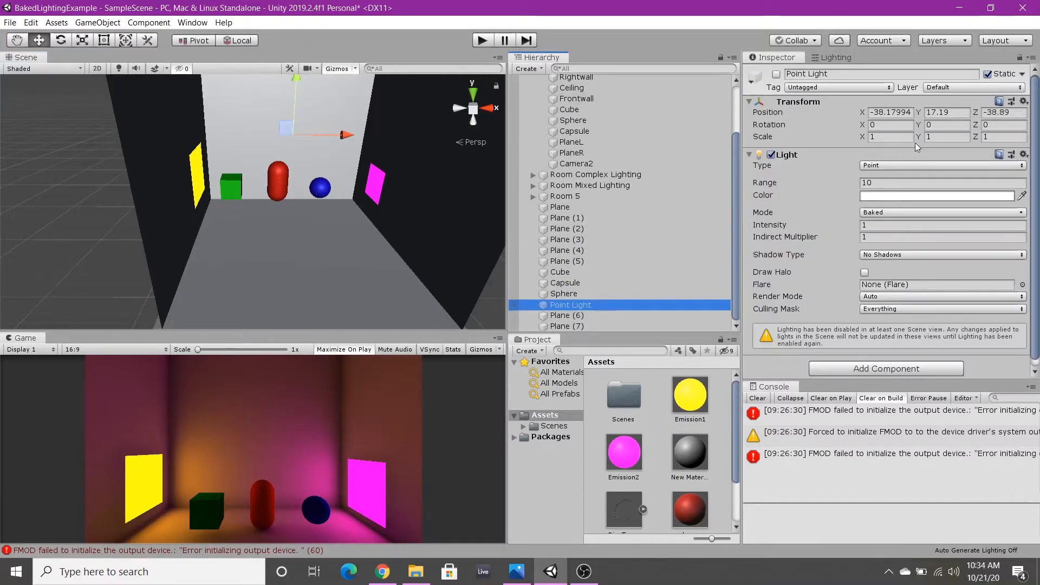
click(777, 74)
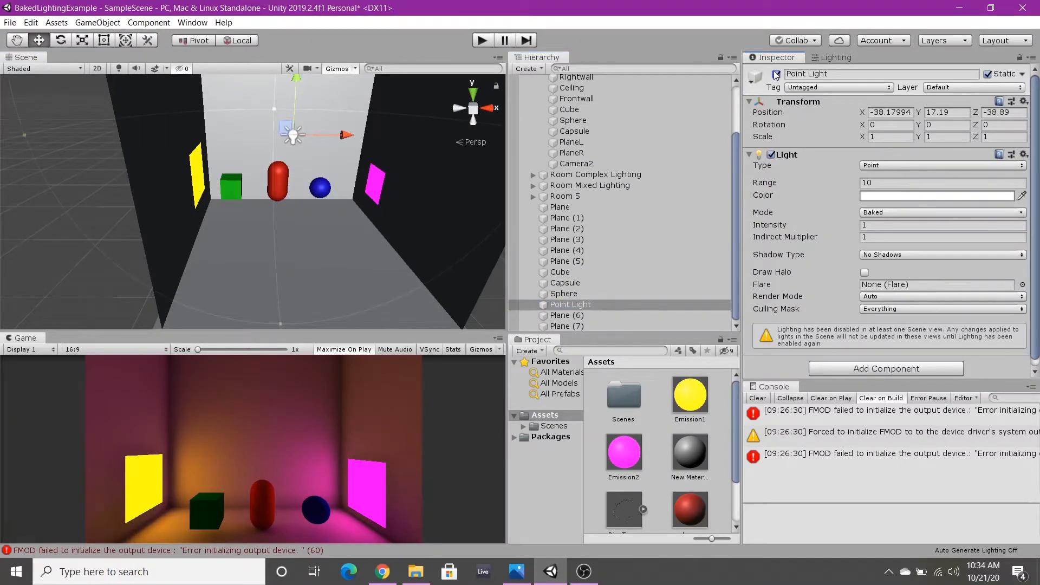
click(887, 197)
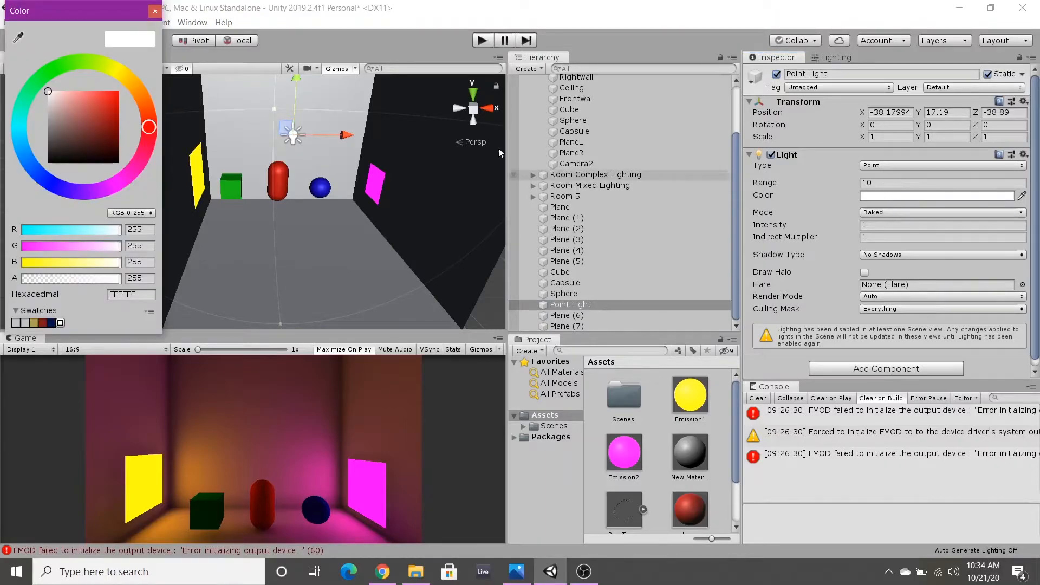
mouse_move(40, 175)
mouse_down()
mouse_move(63, 197)
mouse_move(51, 186)
mouse_up()
click(118, 92)
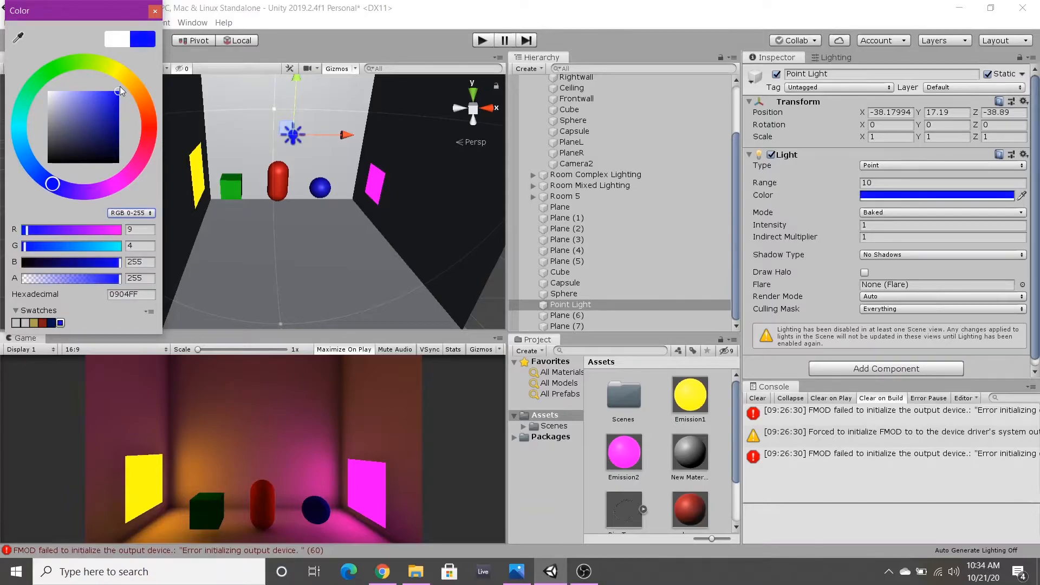
click(155, 11)
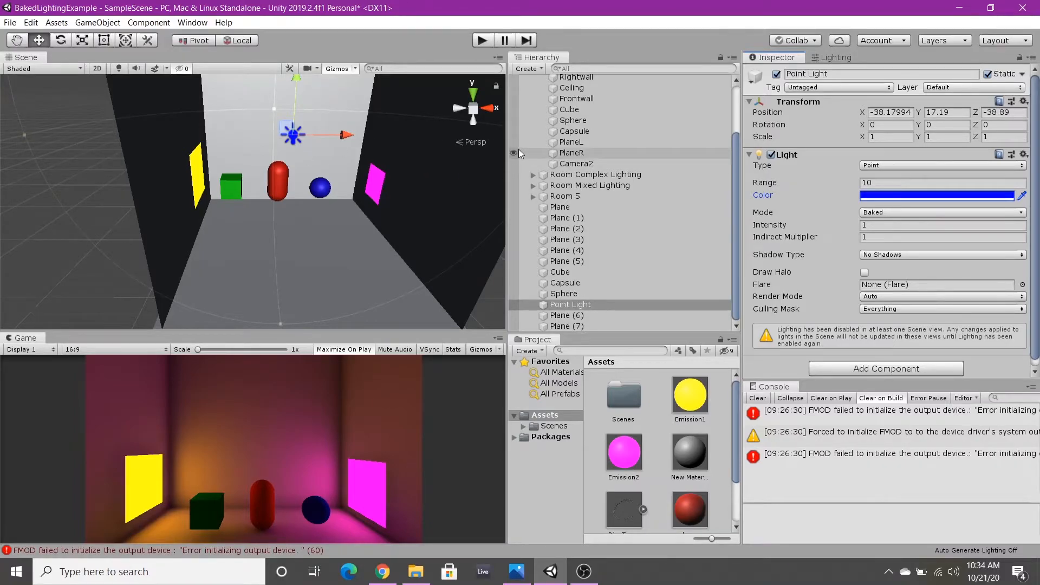
Align the Scene view to the finished Room Complex Lighting example and activate its Camera3
click(103, 23)
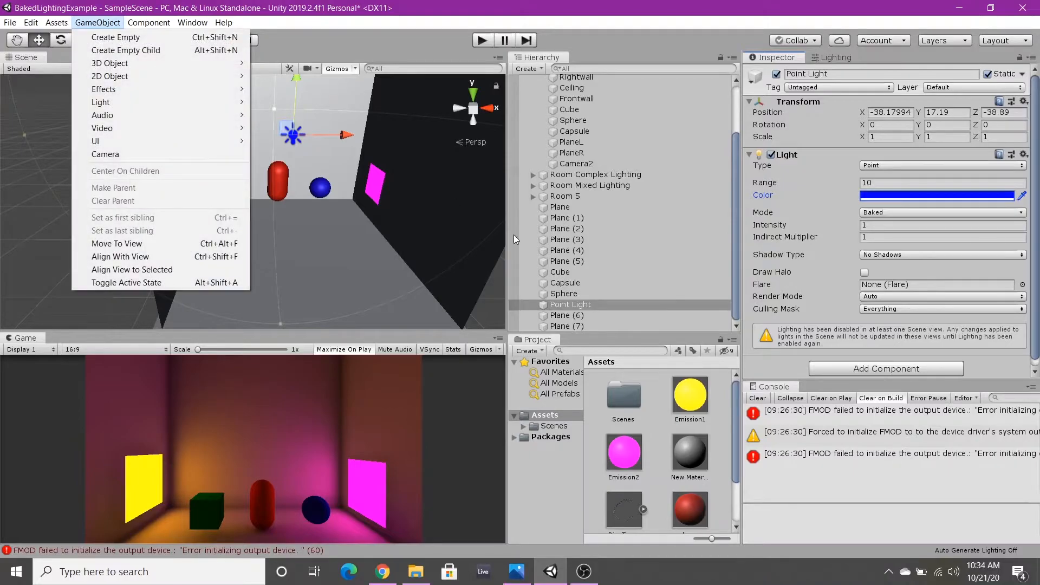
click(599, 295)
scroll(603, 232, up, 3)
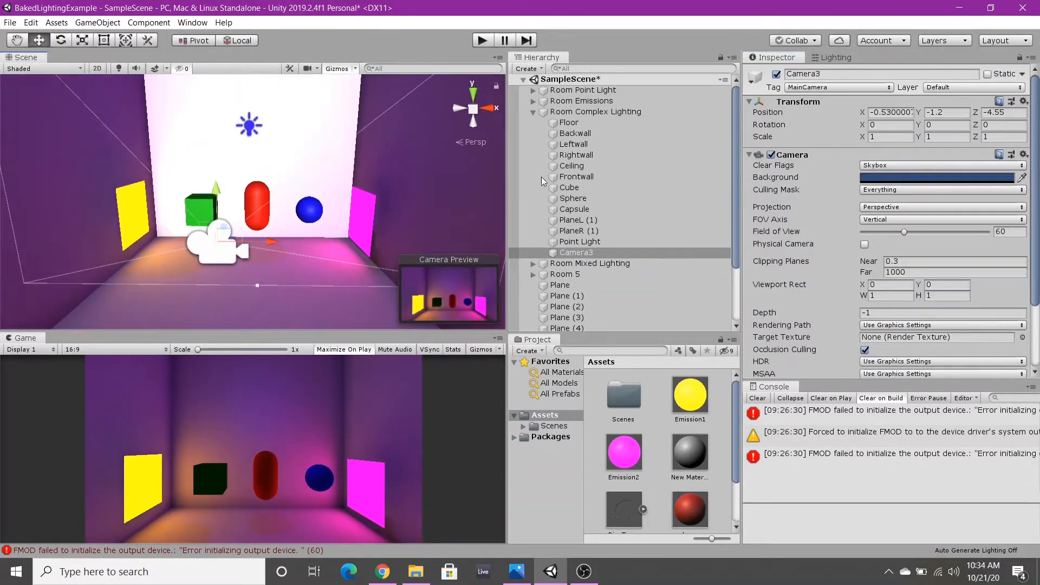
scroll(598, 243, down, 3)
scroll(542, 163, up, 3)
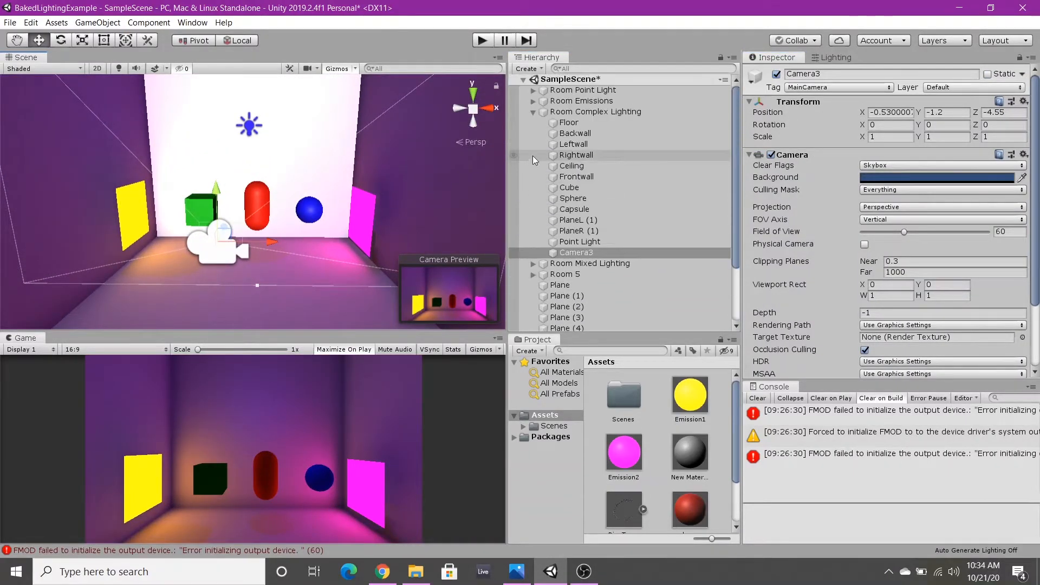
Collapse Room Complex Lighting in the Hierarchy, clear the selection and turn Scene view lighting back on
click(539, 113)
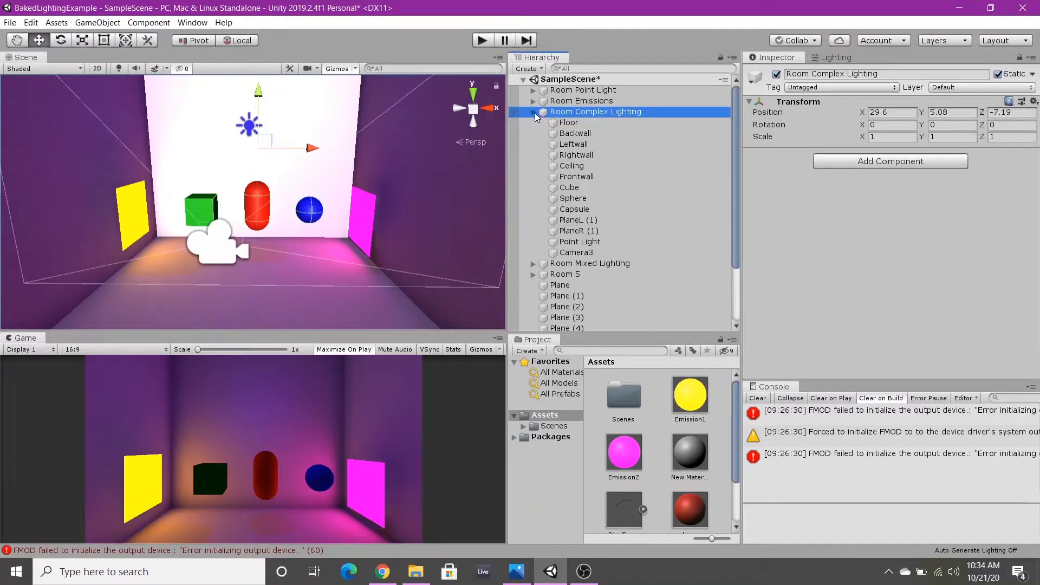
click(533, 111)
click(585, 314)
click(119, 67)
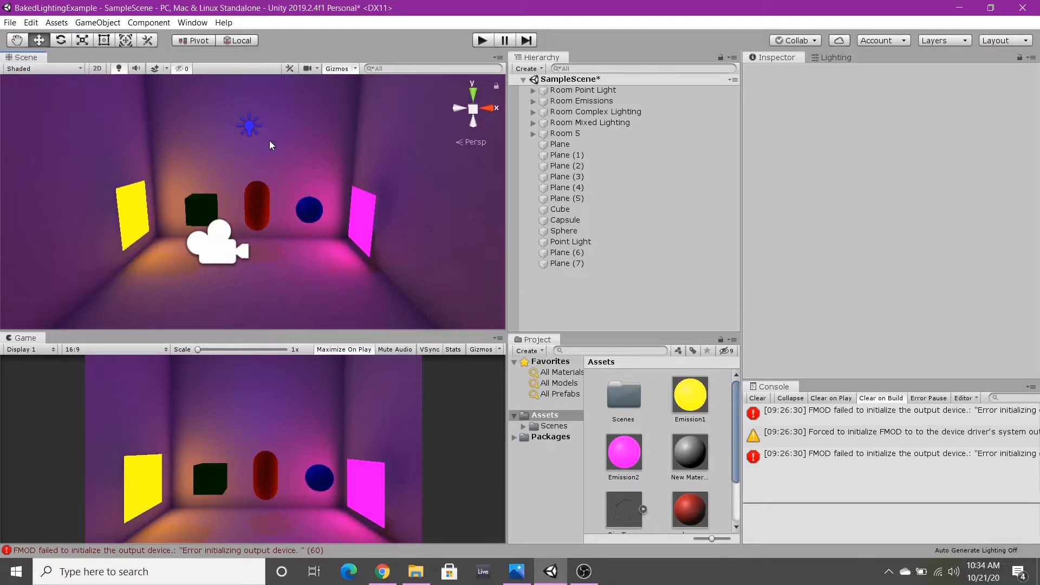
Examine how the blue point light and the yellow and magenta emissive planes mix on the walls and shapes in Room Complex Lighting
scroll(269, 140, up, 3)
mouse_move(321, 118)
middle_down()
mouse_move(323, 139)
mouse_move(339, 123)
middle_up()
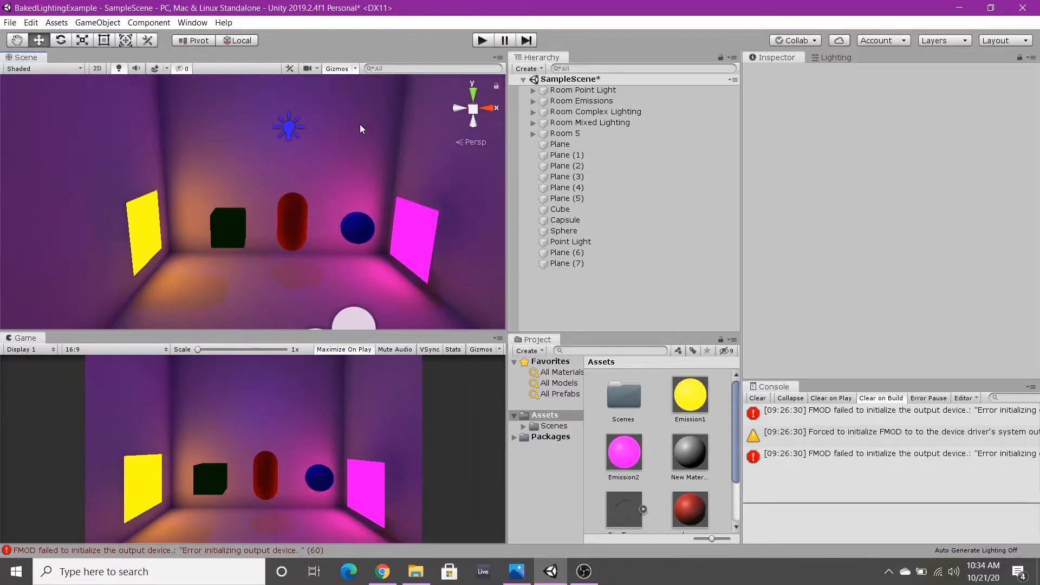
right_drag(359, 125, 347, 155)
scroll(347, 155, up, 5)
scroll(346, 155, down, 3)
middle_drag(250, 154, 248, 192)
scroll(279, 190, up, 5)
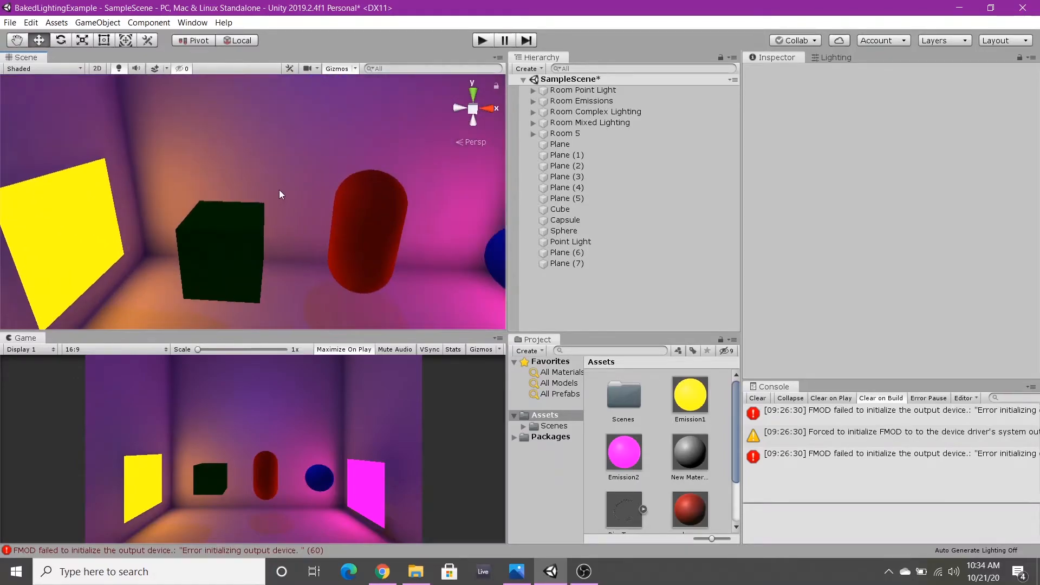
scroll(280, 189, down, 3)
middle_drag(346, 181, 295, 180)
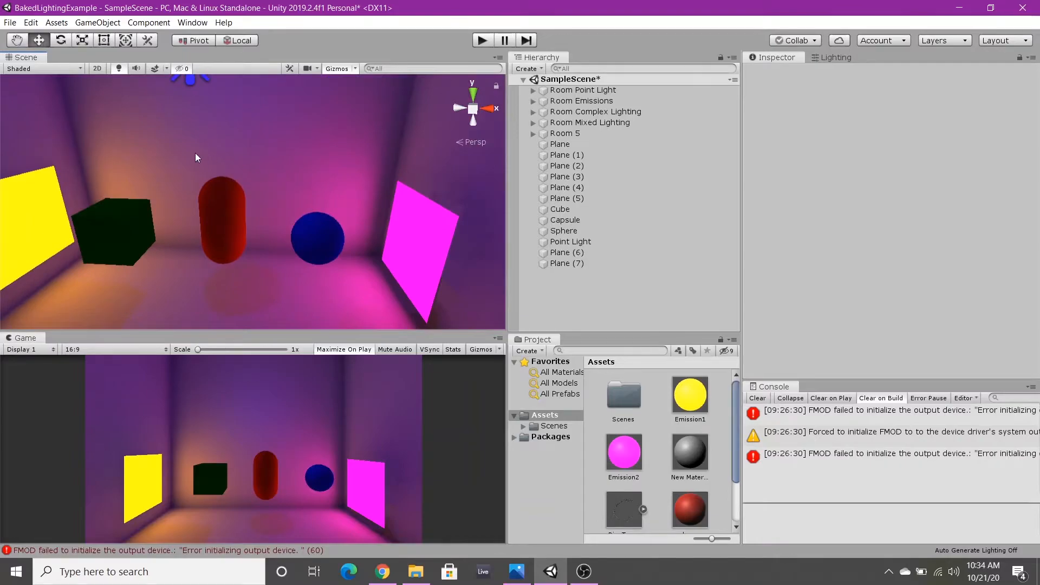
middle_drag(231, 138, 325, 125)
right_drag(325, 125, 297, 192)
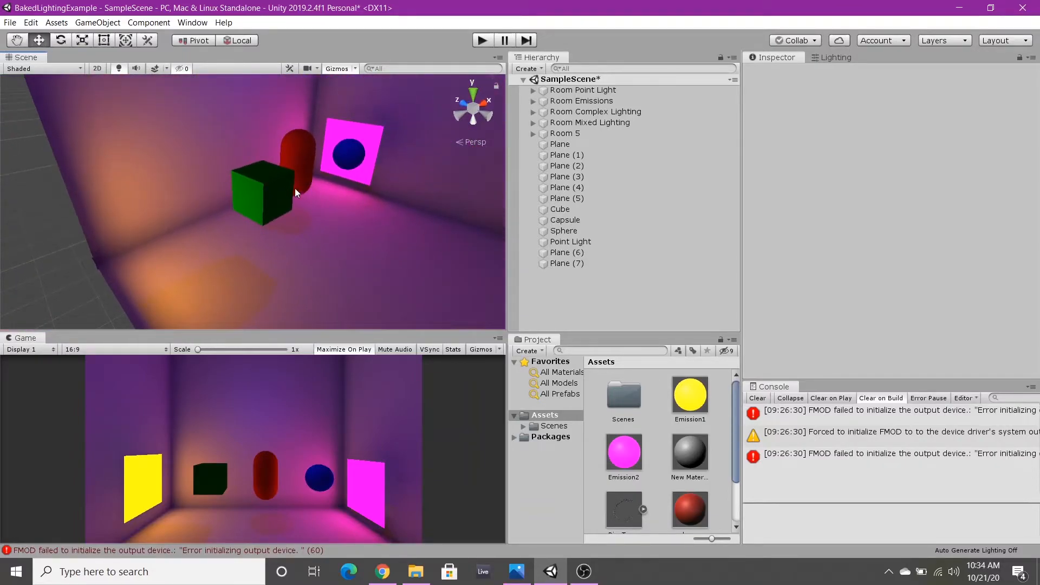
middle_drag(295, 172, 206, 183)
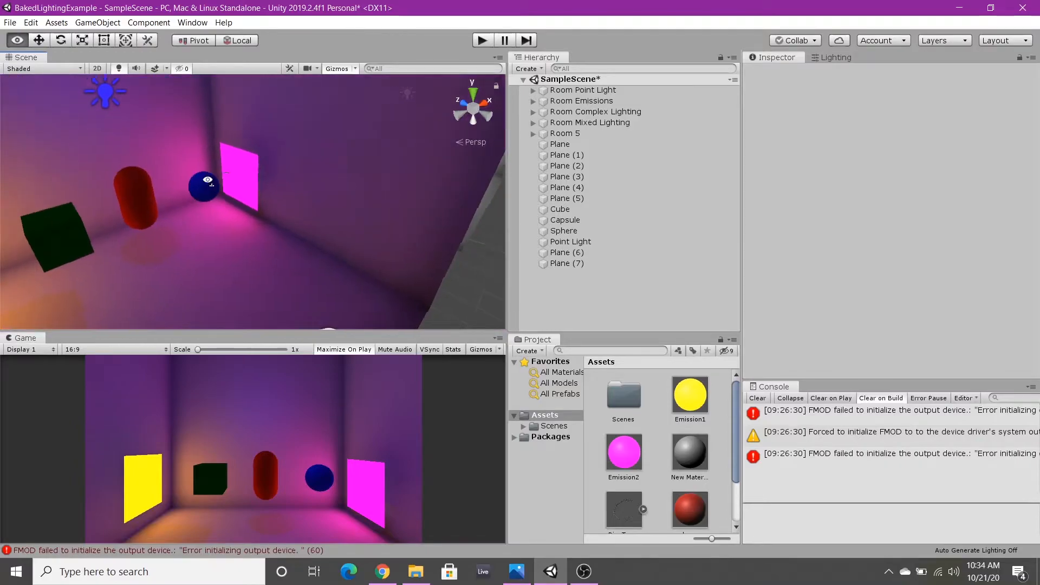
right_drag(220, 178, 181, 171)
middle_drag(181, 172, 93, 164)
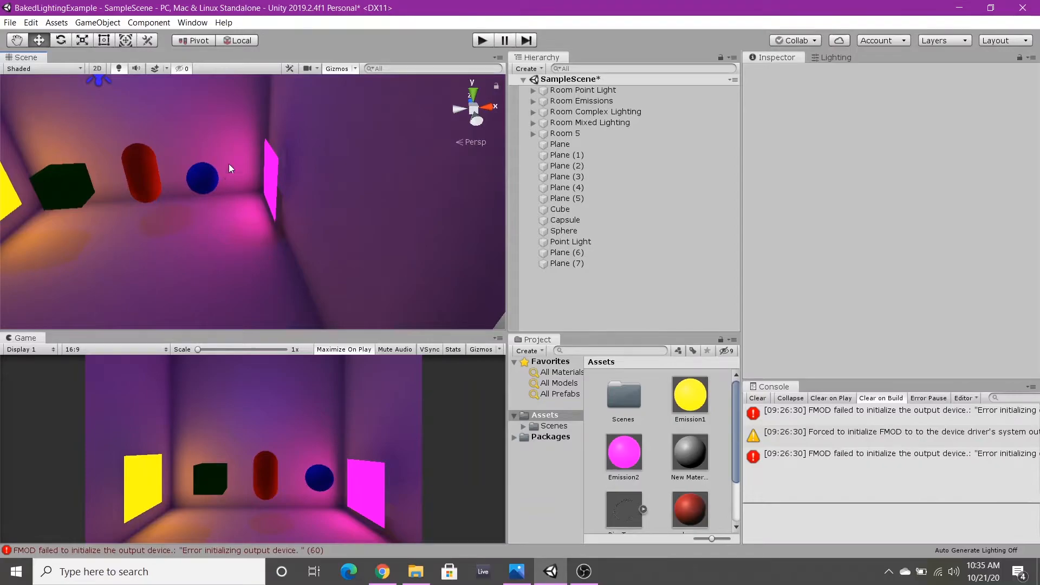
Try moving the Room Complex Lighting floor sideways, and undo the move
scroll(227, 173, down, 1)
click(206, 237)
scroll(206, 236, down, 1)
middle_drag(218, 234, 247, 207)
drag(250, 223, 205, 221)
key(ctrl+z)
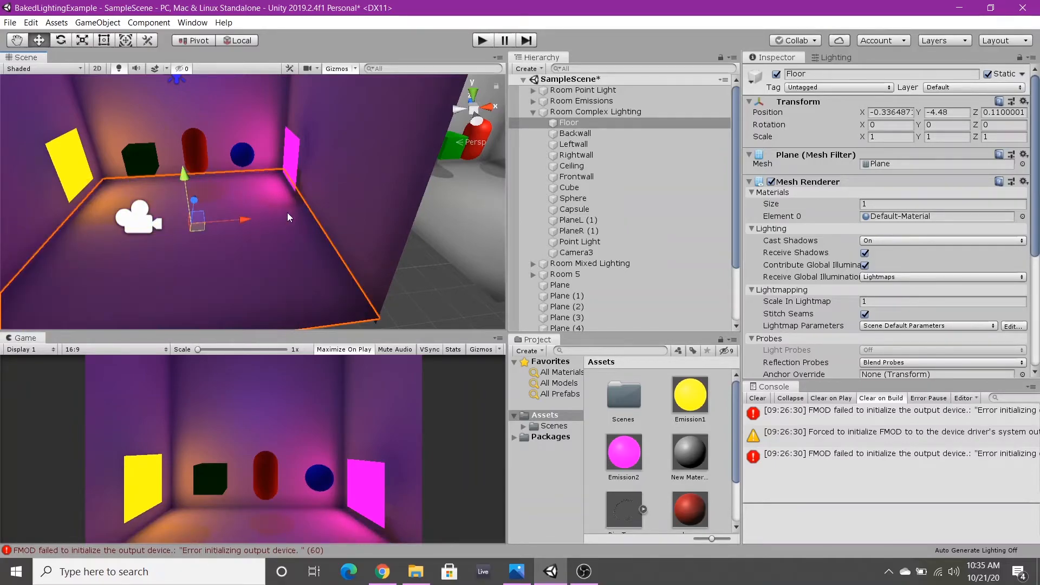
mouse_move(287, 189)
middle_down()
mouse_move(340, 193)
mouse_move(307, 190)
middle_up()
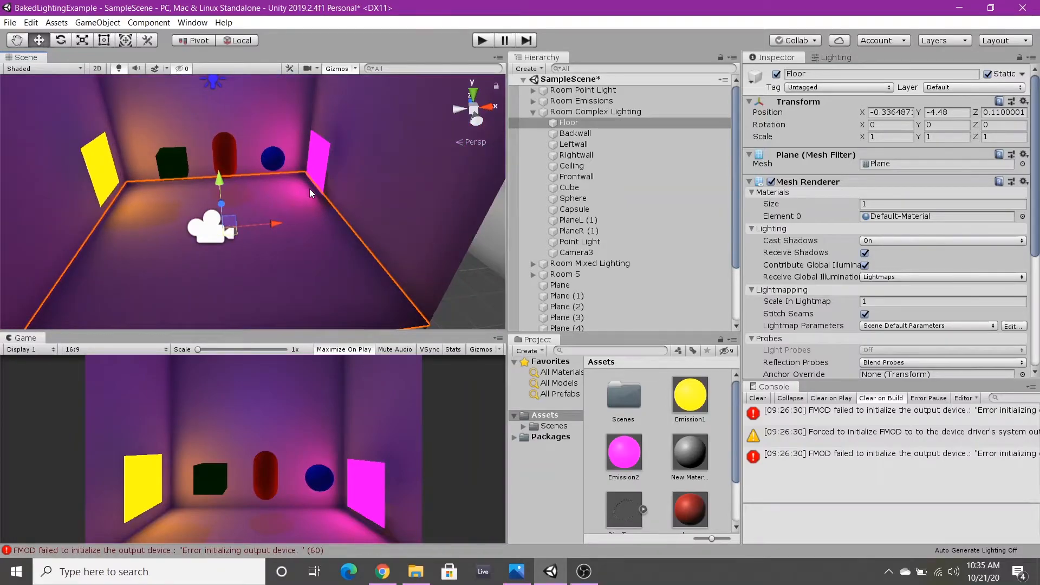
right_drag(310, 188, 292, 146)
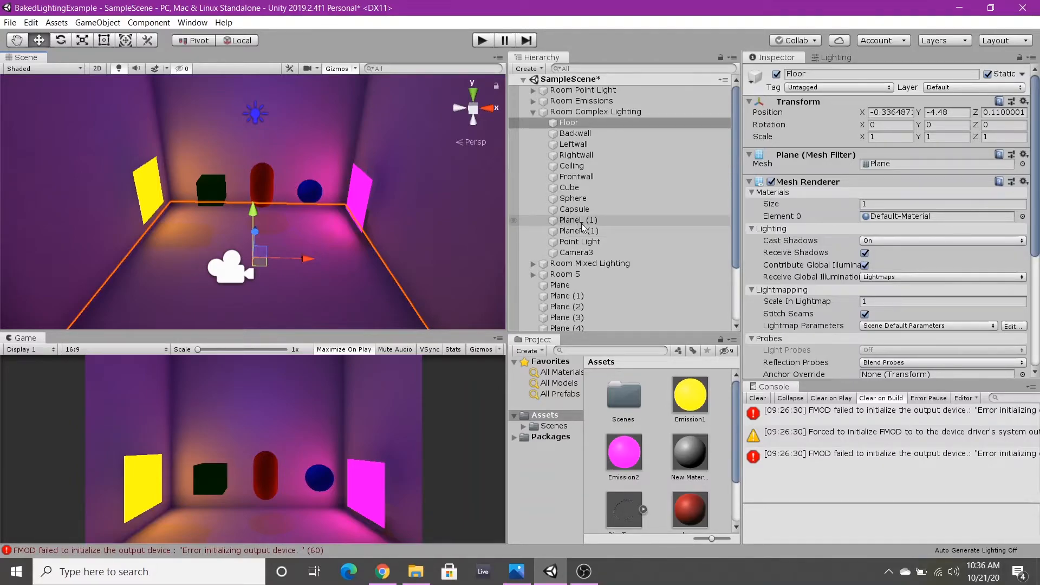
mouse_move(430, 194)
right_down()
mouse_move(367, 148)
mouse_move(442, 188)
right_up()
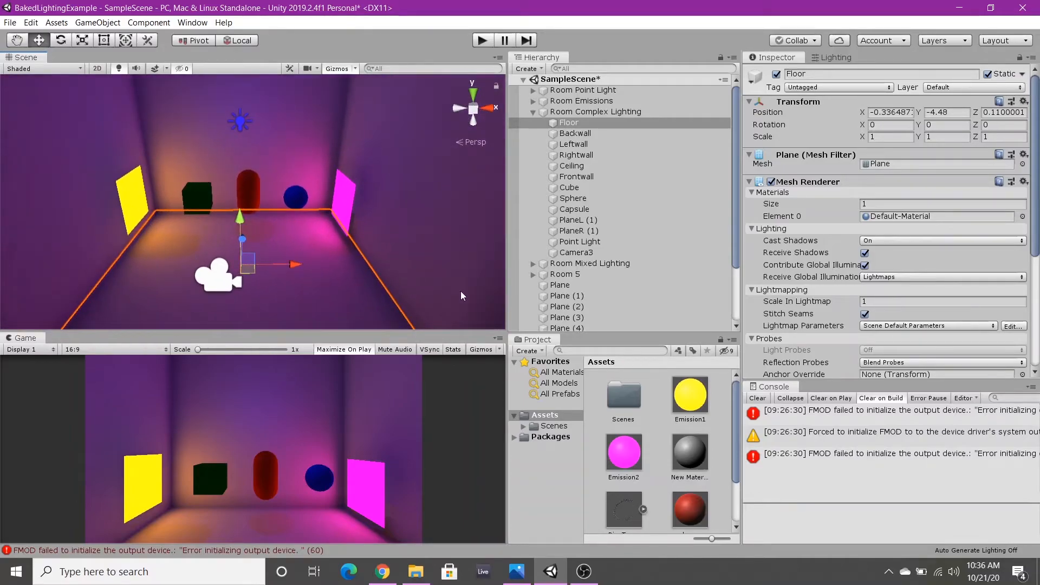
Switch to Photos and compare the Room1.png, Room2.png and Room3.png lighting screenshots, ending on SettingsForBadQuality.png
click(517, 572)
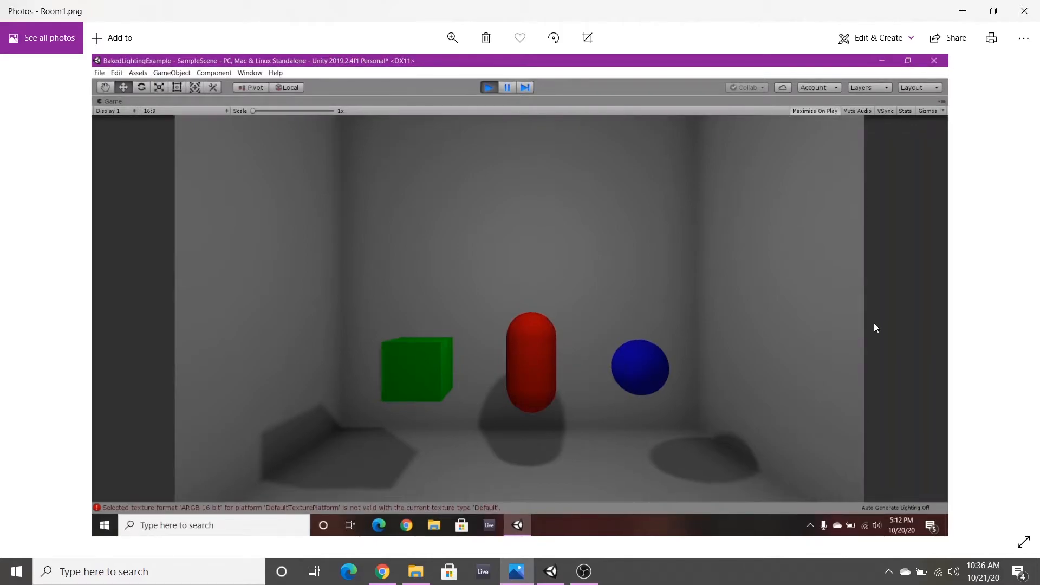
key(Right)
key(Right)
key(Left)
key(Left)
key(Right)
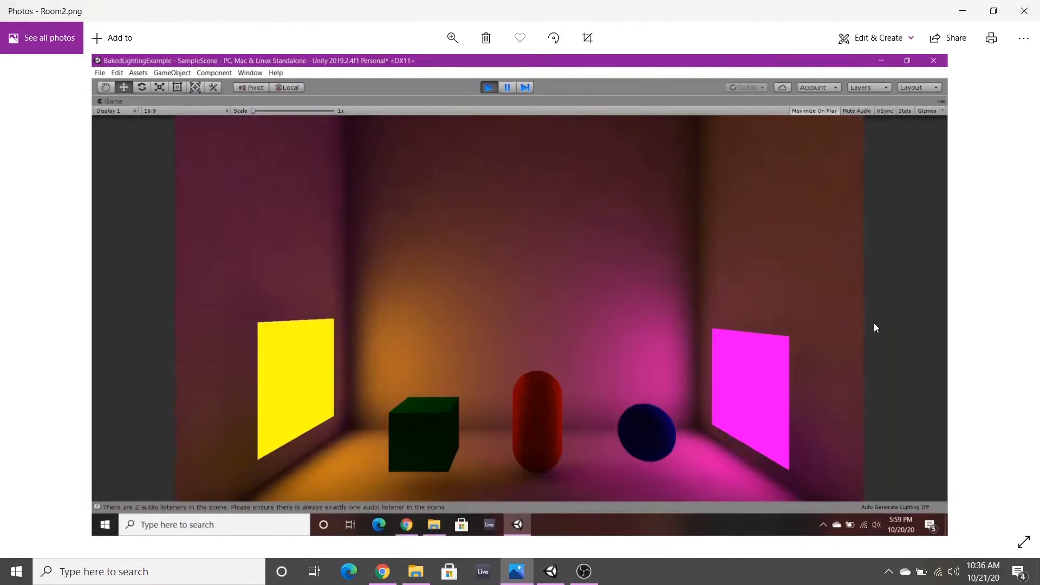
key(Left)
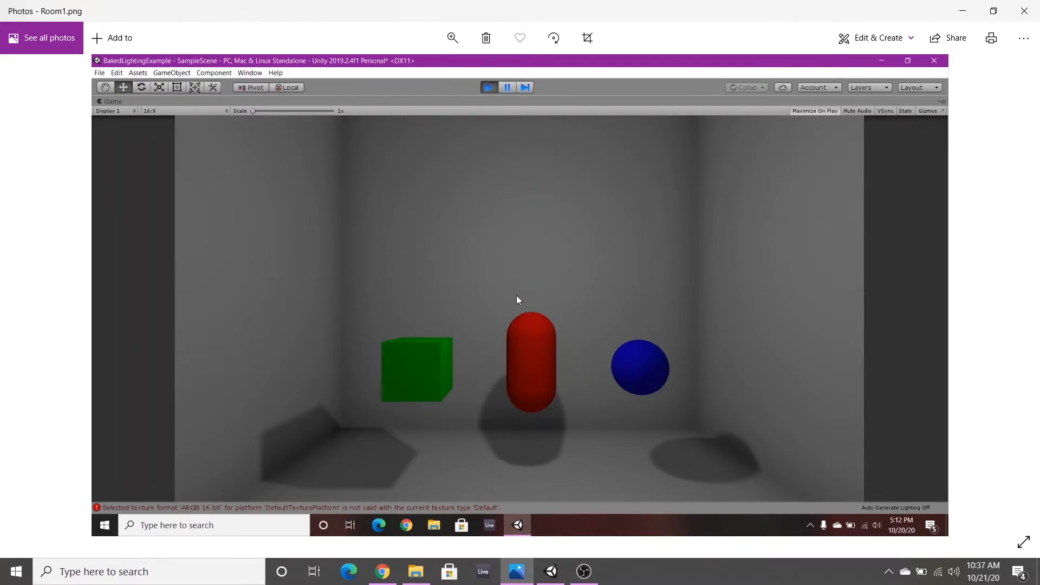
key(Right)
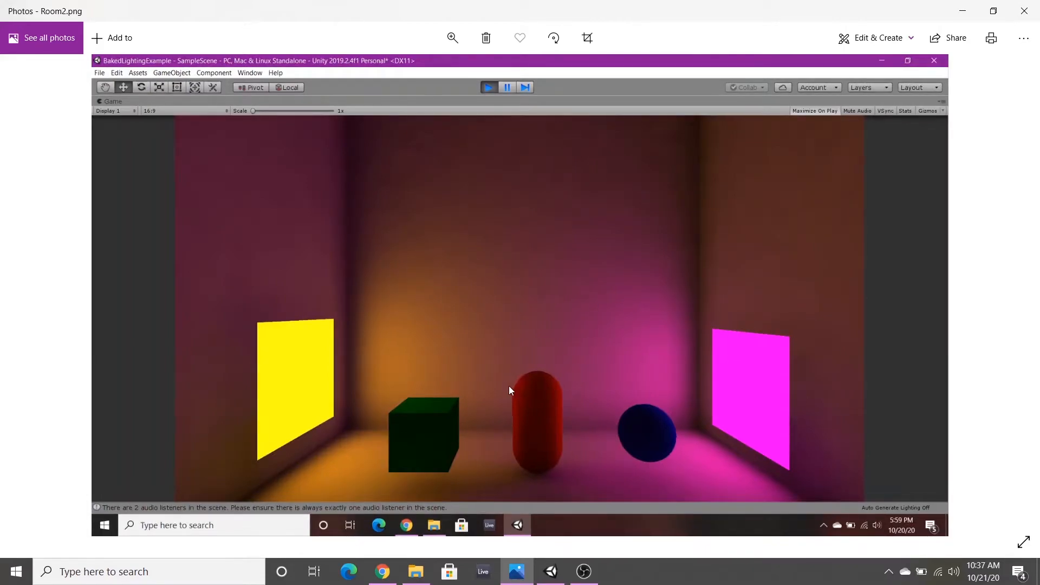
key(Right)
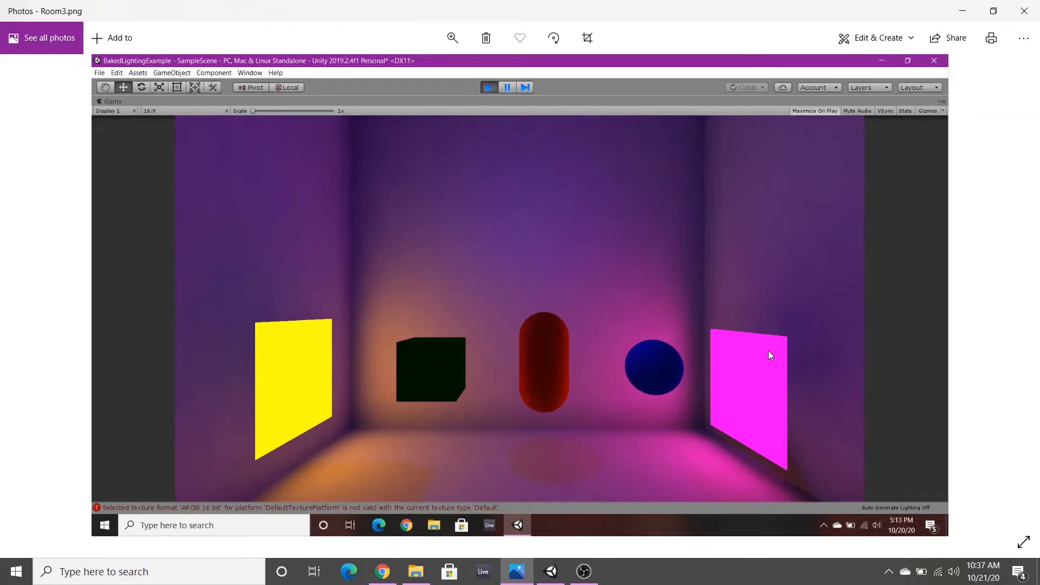
key(Right)
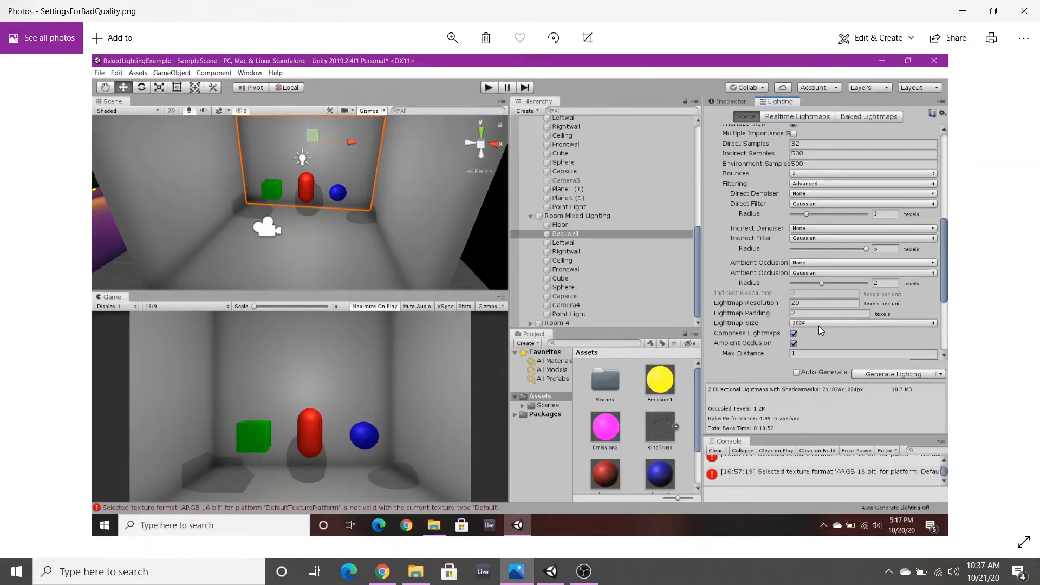
Return to Unity and review the scene's Lightmapping Settings down to the description of Indirect Intensity
click(966, 12)
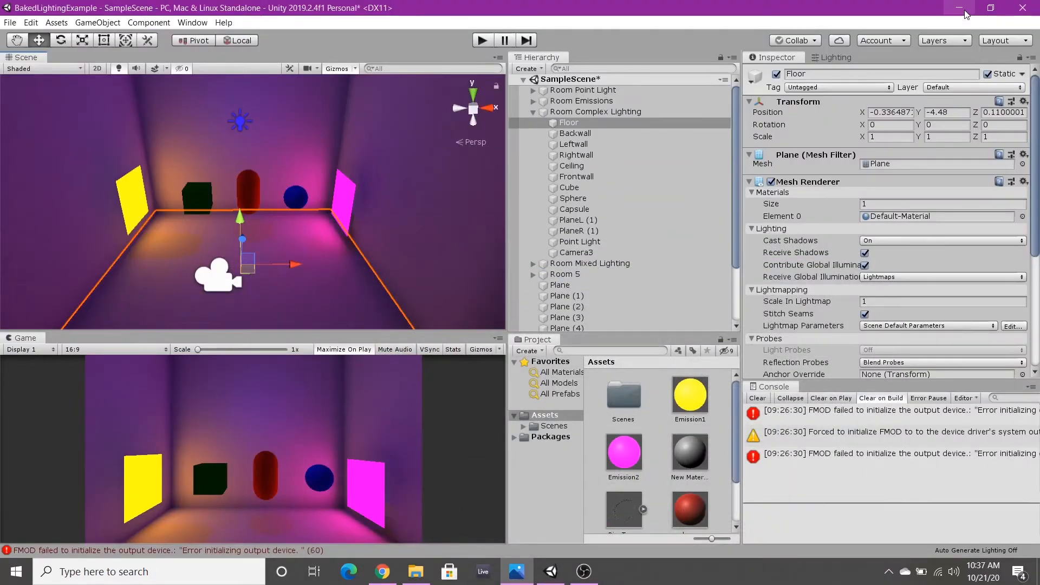
click(833, 58)
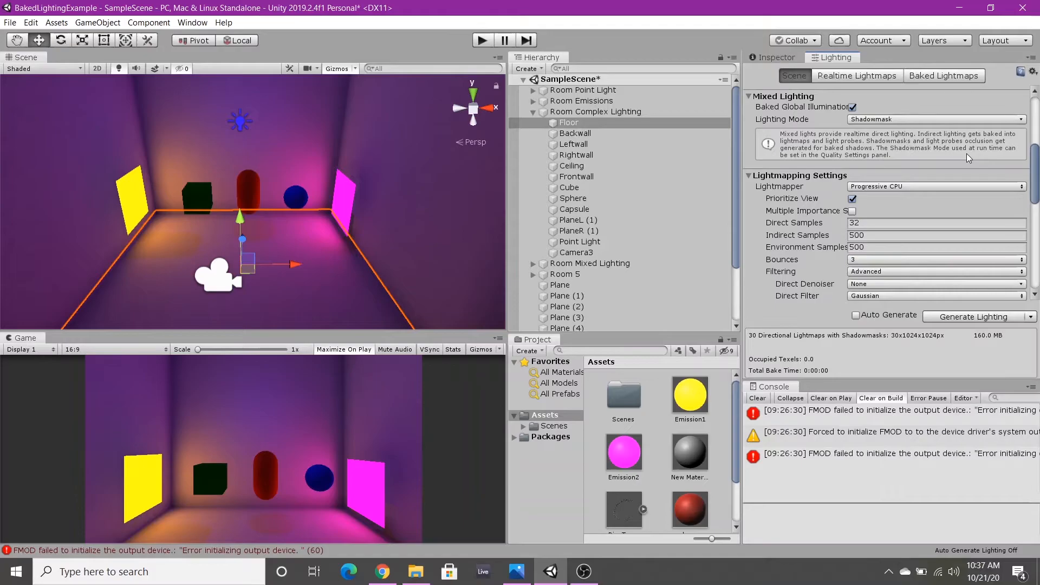
scroll(967, 154, down, 10)
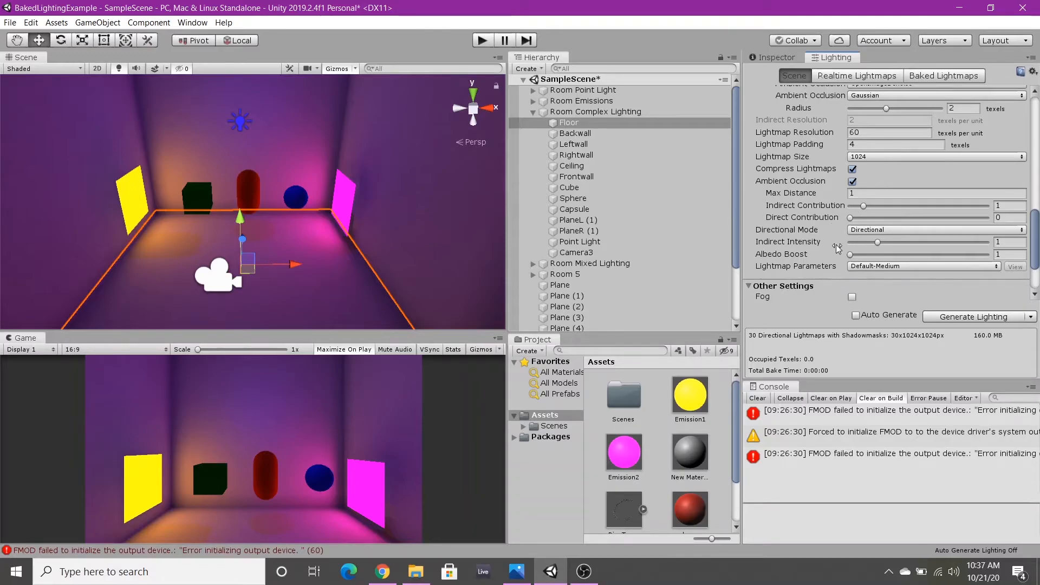
mouse_move(838, 248)
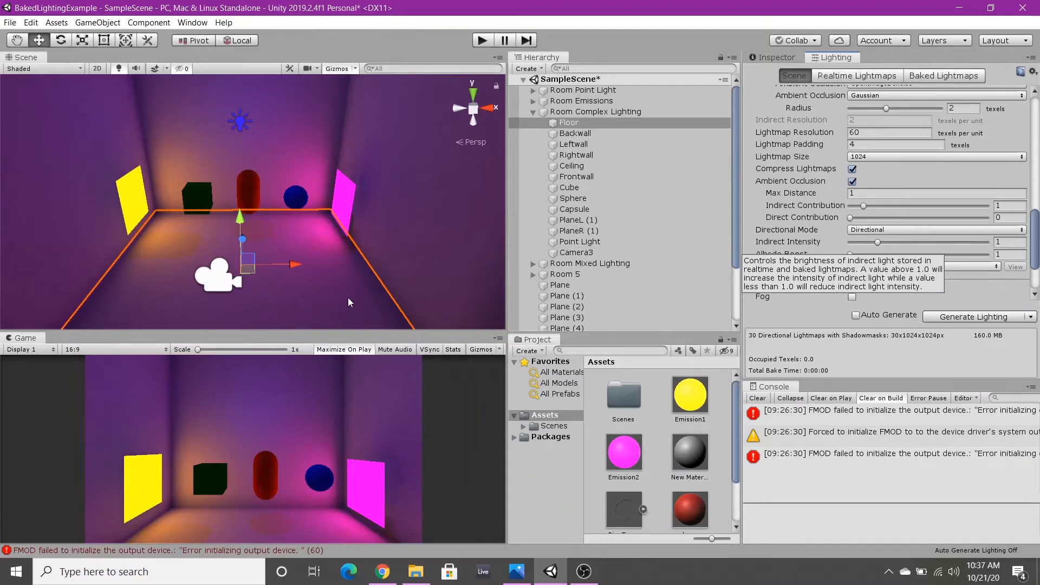
Examine the baked light on the Room Complex Lighting cube, capsule and sphere from several angles, and collapse that room in the Hierarchy
scroll(359, 181, up, 5)
right_drag(265, 225, 371, 244)
middle_drag(294, 229, 402, 252)
right_drag(330, 233, 390, 246)
middle_drag(329, 242, 320, 219)
right_drag(320, 219, 376, 229)
middle_drag(304, 224, 360, 239)
right_drag(360, 239, 414, 241)
middle_drag(274, 233, 380, 240)
right_drag(380, 239, 417, 234)
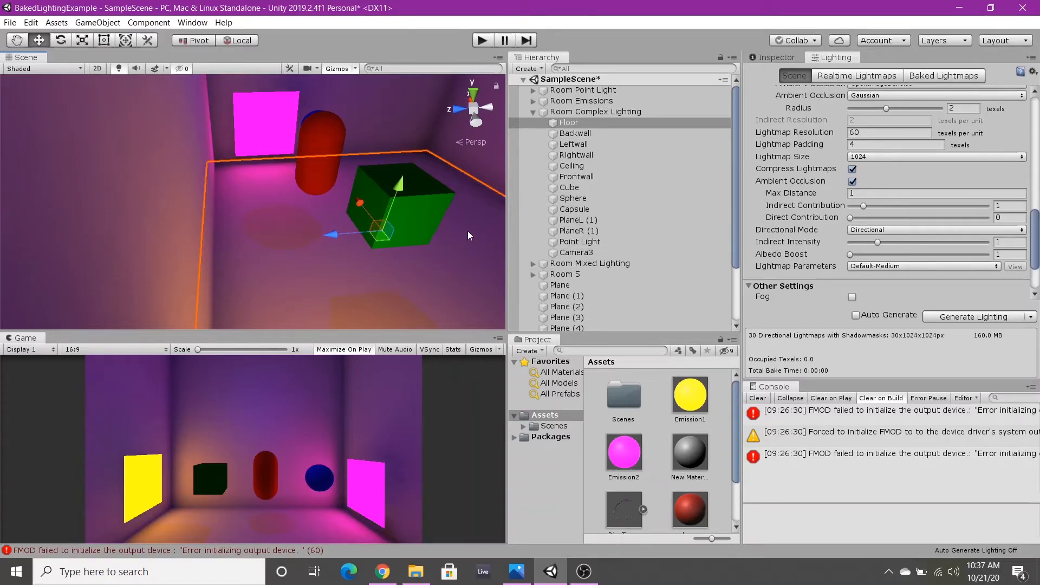
right_drag(456, 224, 271, 187)
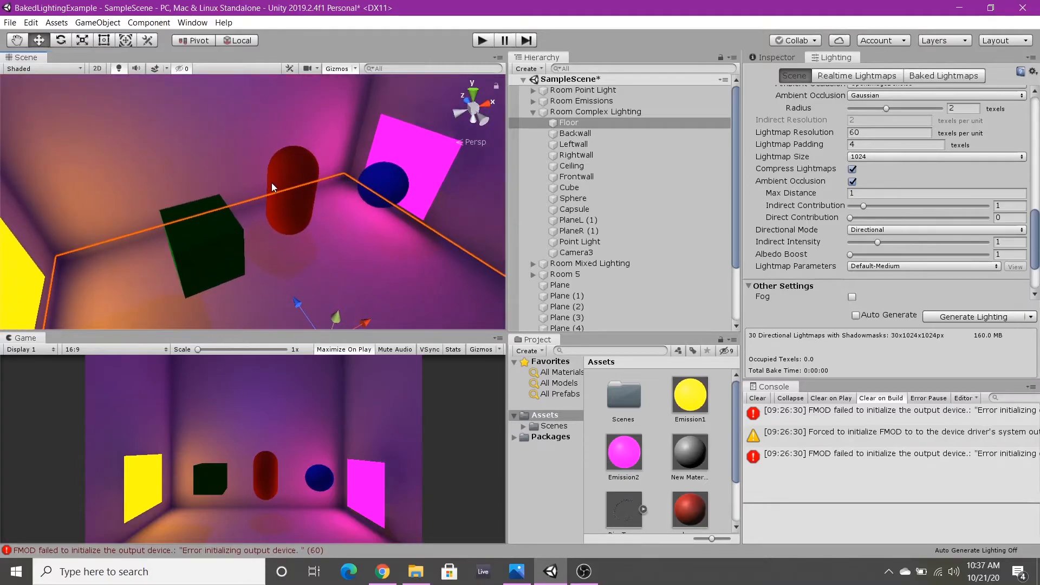
click(534, 112)
key(f)
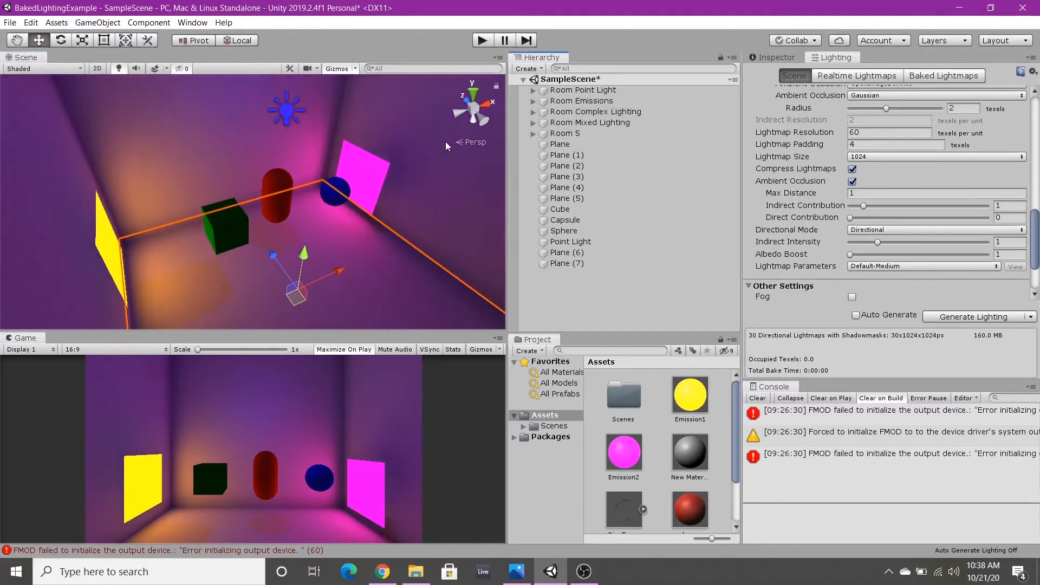
Turn off the Scene view lighting and delete the two emissive planes, Plane (6) and Plane (7), from the static room
right_drag(424, 137, 381, 140)
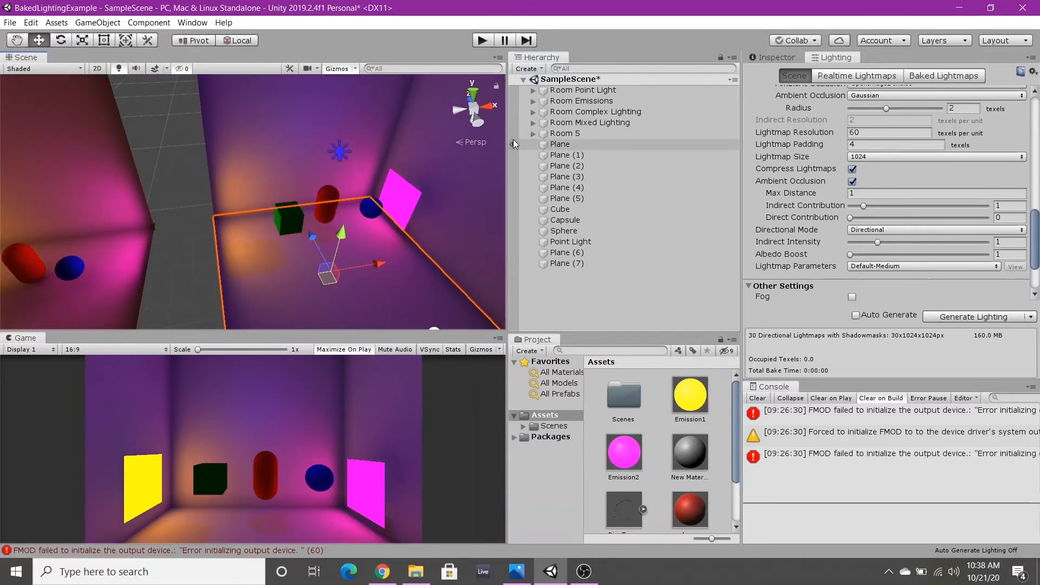
scroll(436, 110, down, 8)
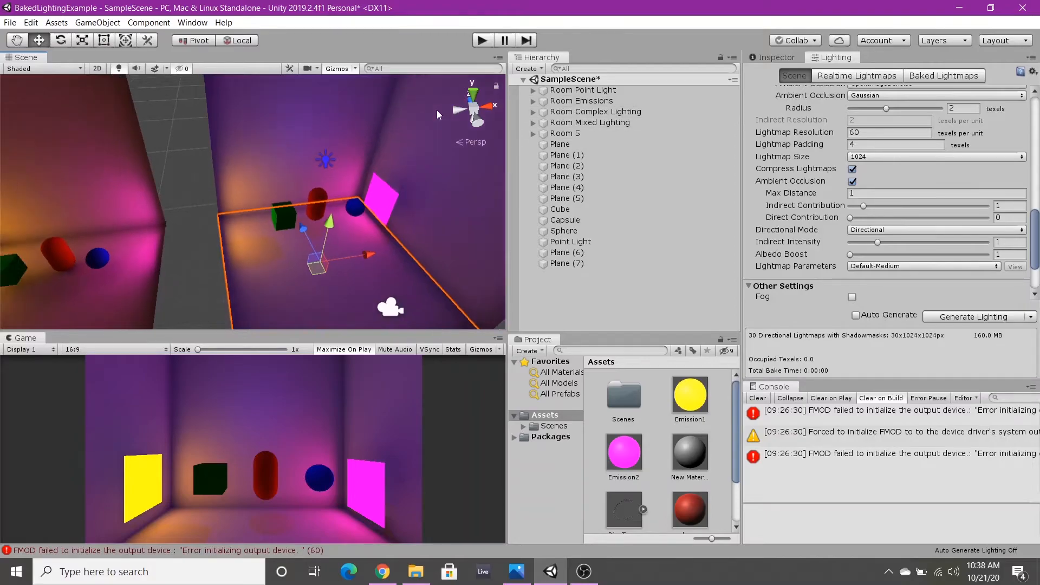
middle_drag(302, 155, 291, 96)
scroll(290, 97, down, 10)
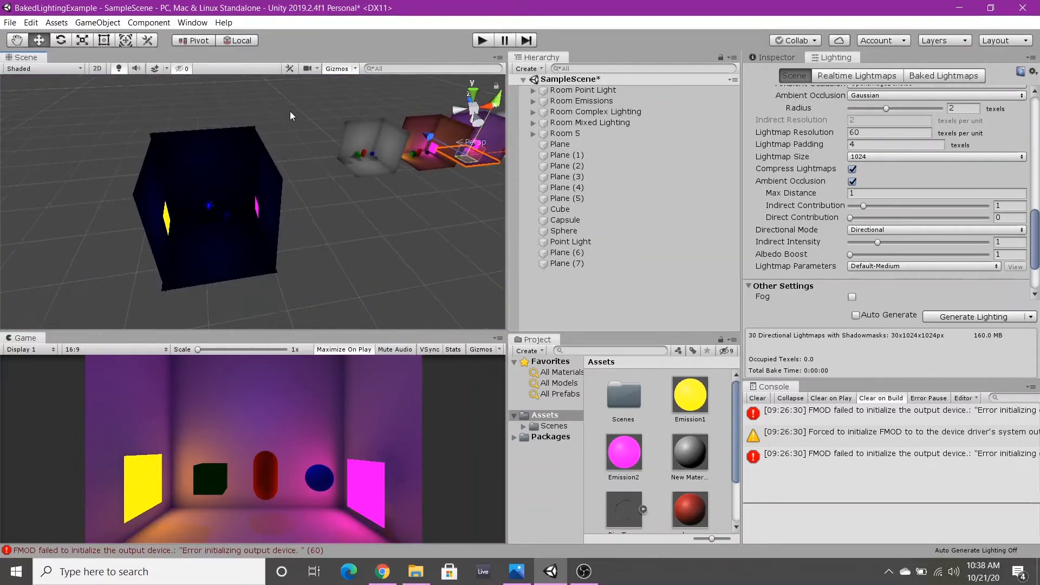
click(117, 69)
middle_drag(288, 157, 269, 191)
scroll(264, 187, up, 4)
click(603, 265)
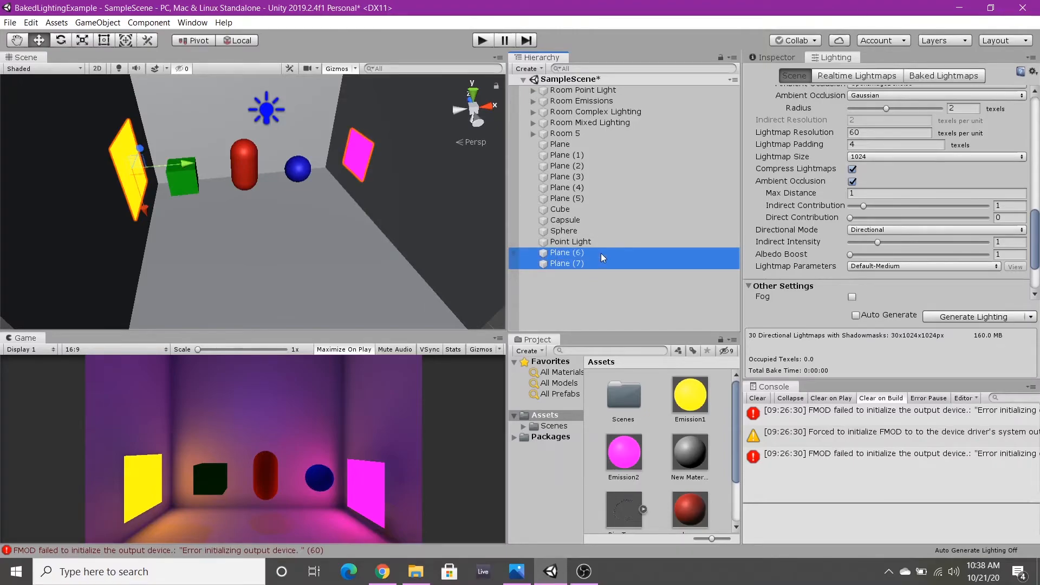
key(Delete)
Set the static room's Point Light color to white (FFFFFF) and its mode to Mixed
click(595, 243)
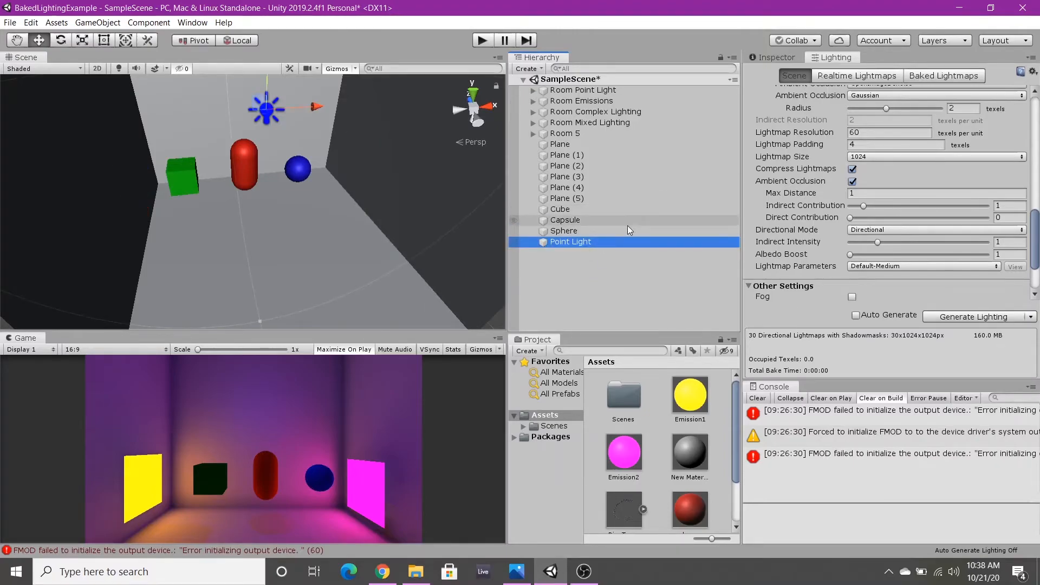
click(778, 58)
click(937, 195)
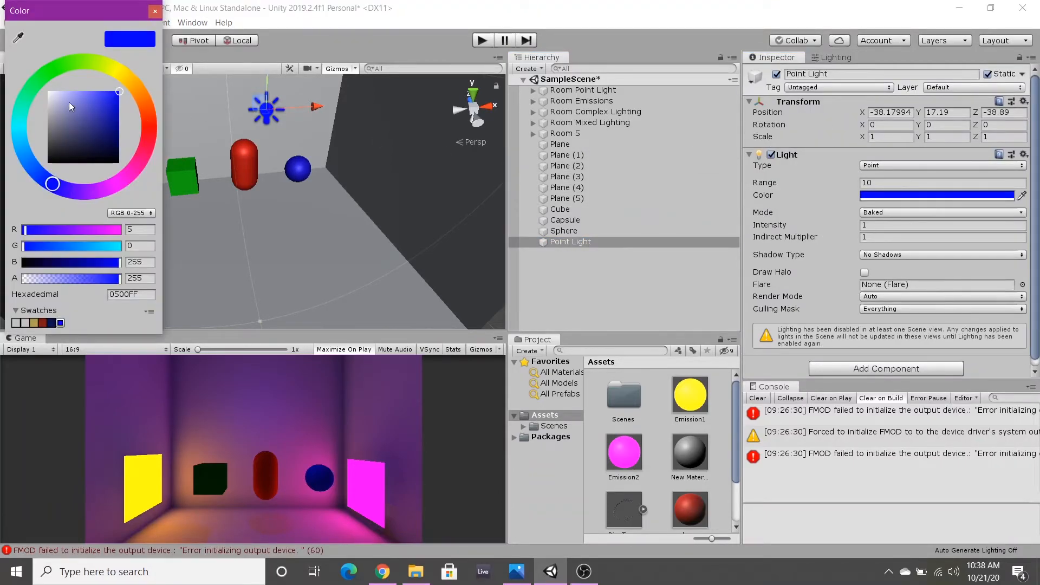
drag(68, 104, 36, 88)
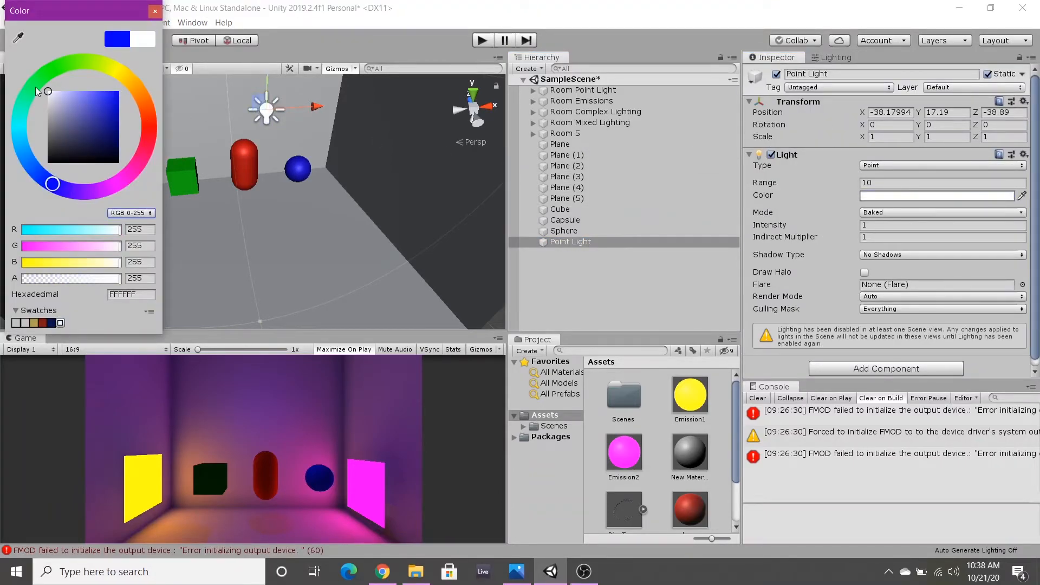
click(155, 11)
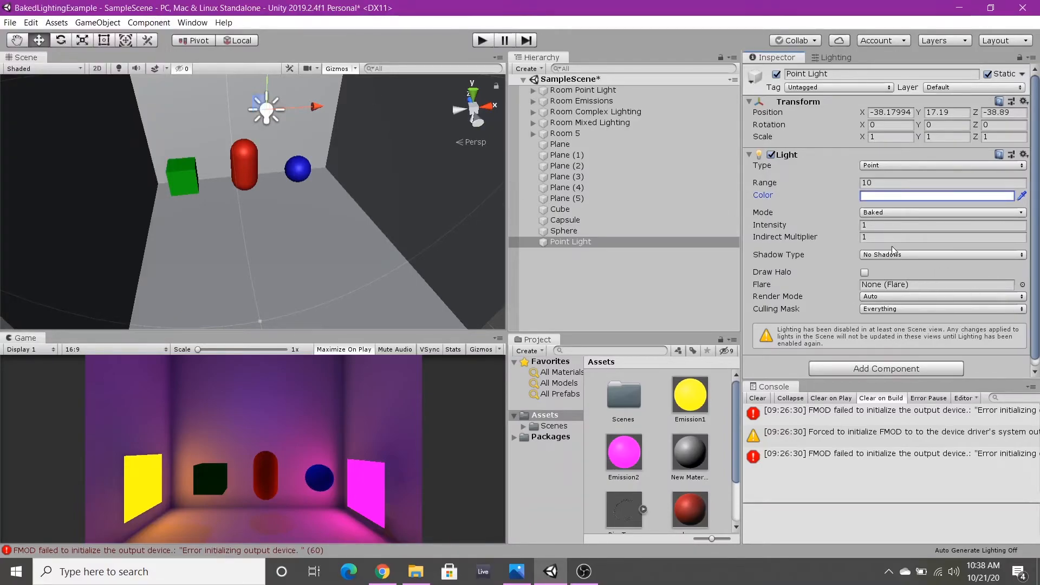
click(888, 215)
click(893, 239)
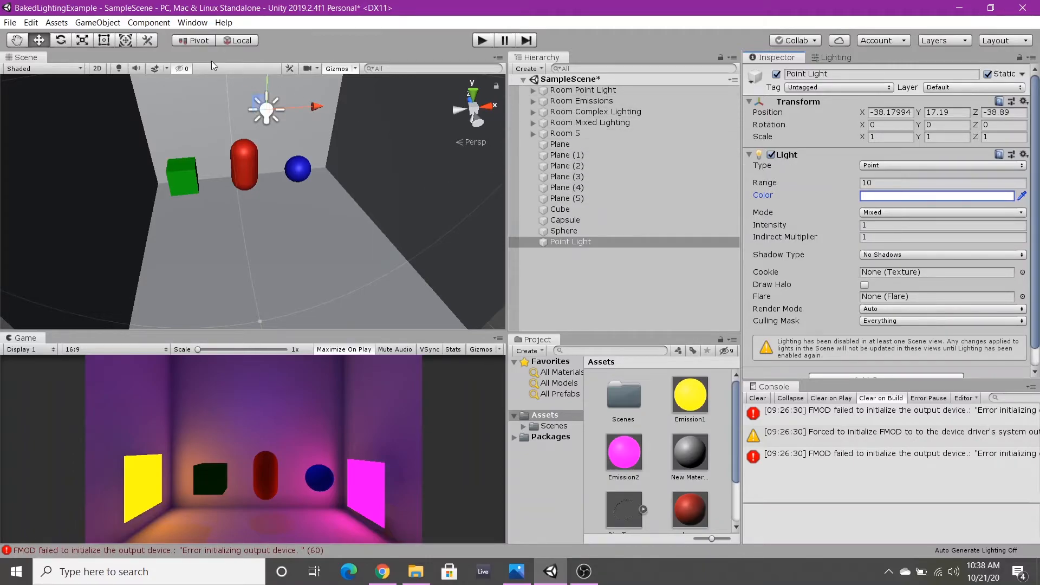
Restore the Scene view lighting and activate Camera4 in Room Mixed Lighting to show that room in the Game view
click(838, 59)
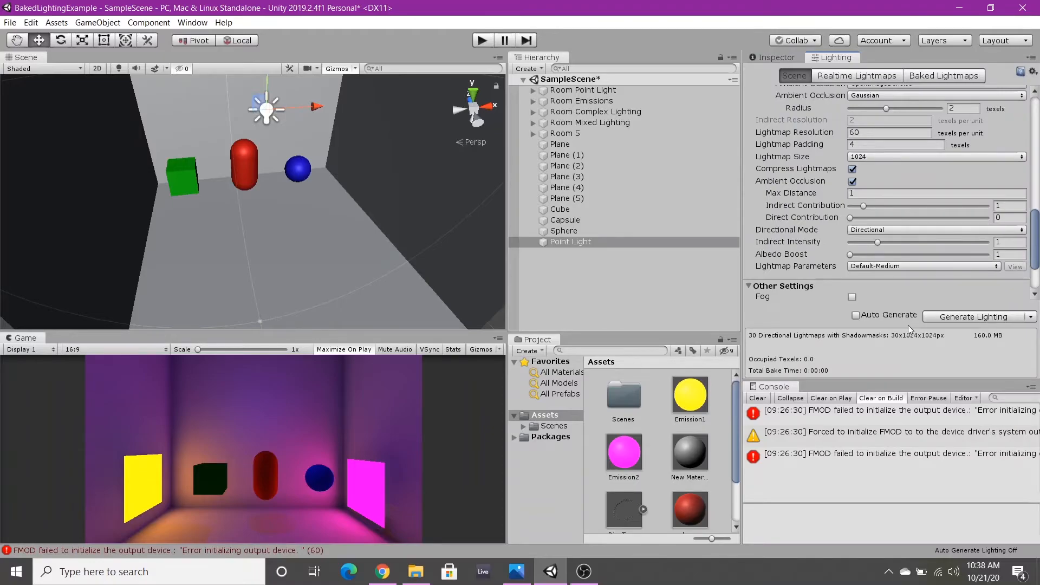
scroll(411, 197, down, 8)
middle_drag(383, 200, 341, 193)
key(f)
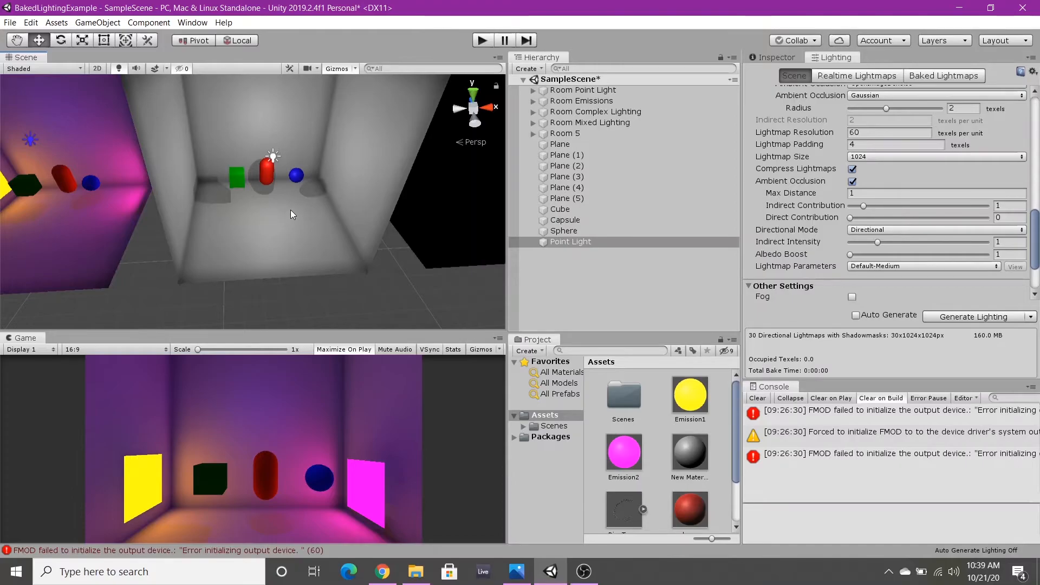
scroll(304, 227, up, 2)
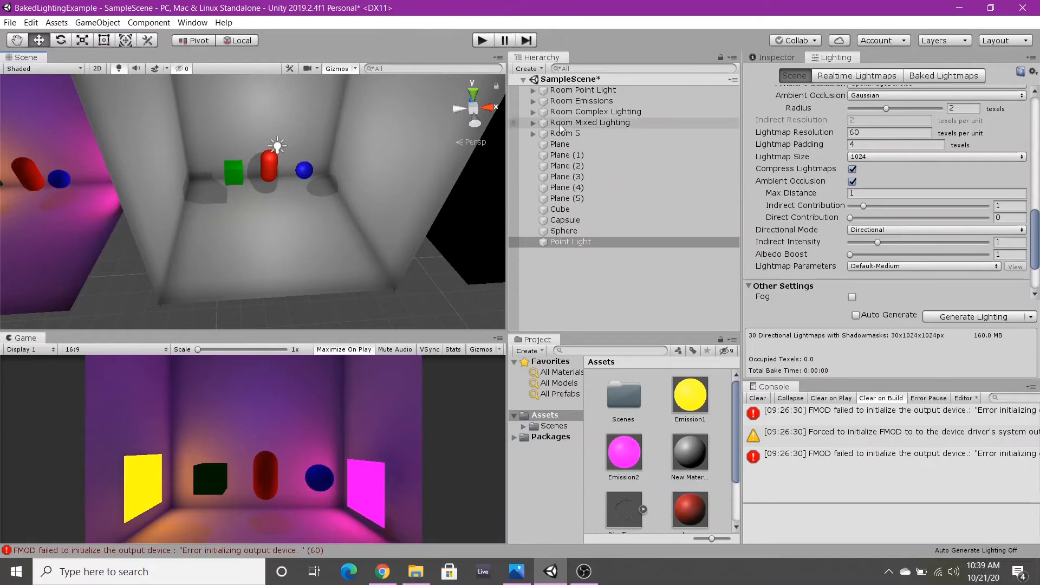
click(533, 123)
click(577, 242)
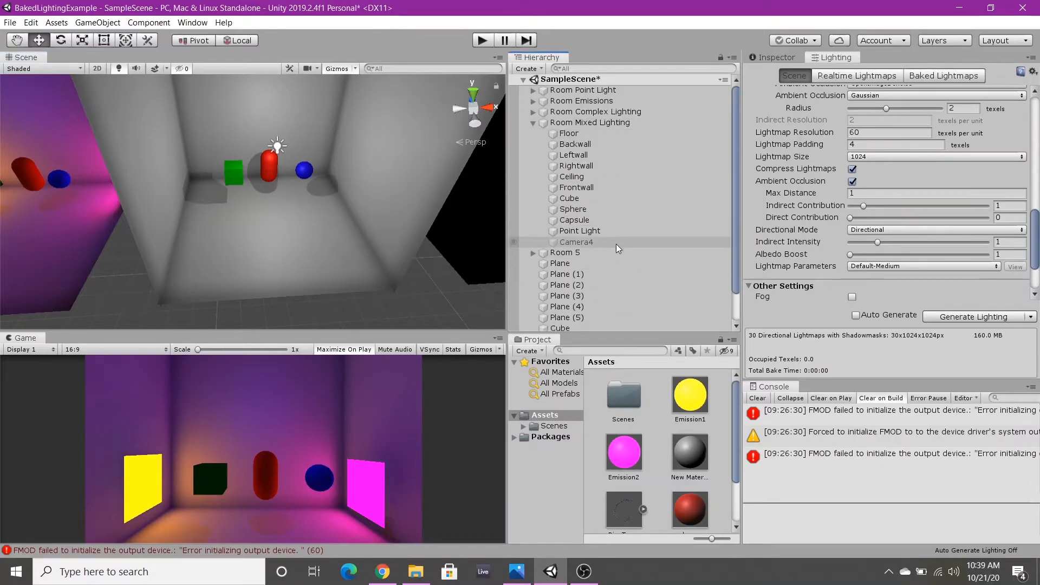
scroll(791, 146, up, 2)
click(786, 57)
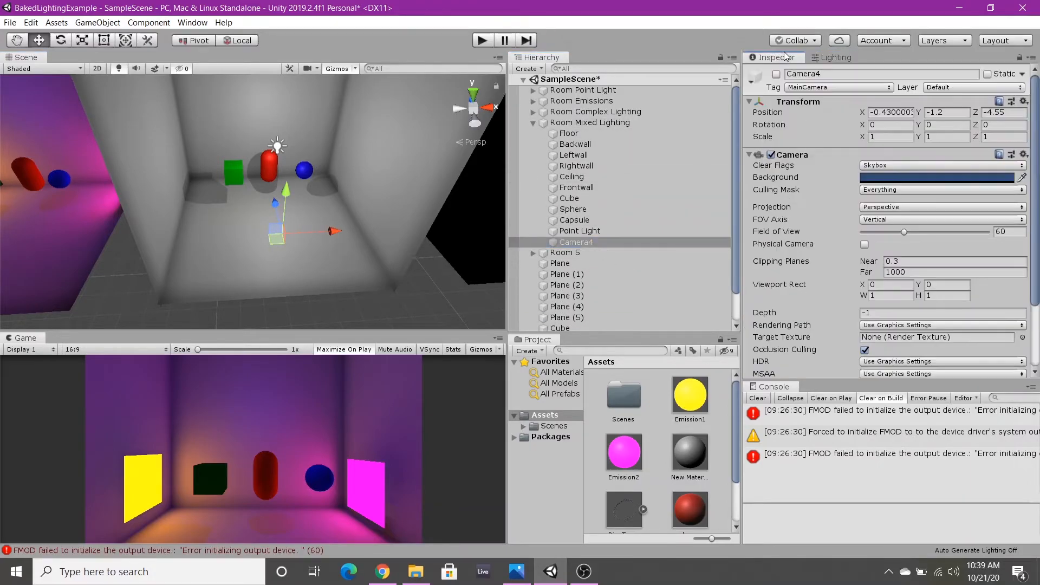
click(776, 74)
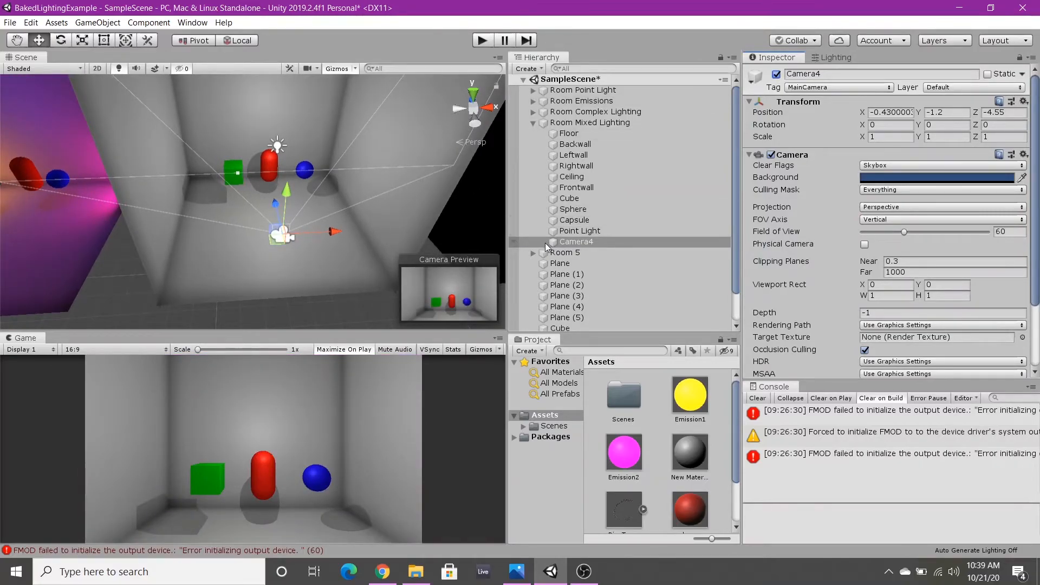
scroll(587, 198, down, 3)
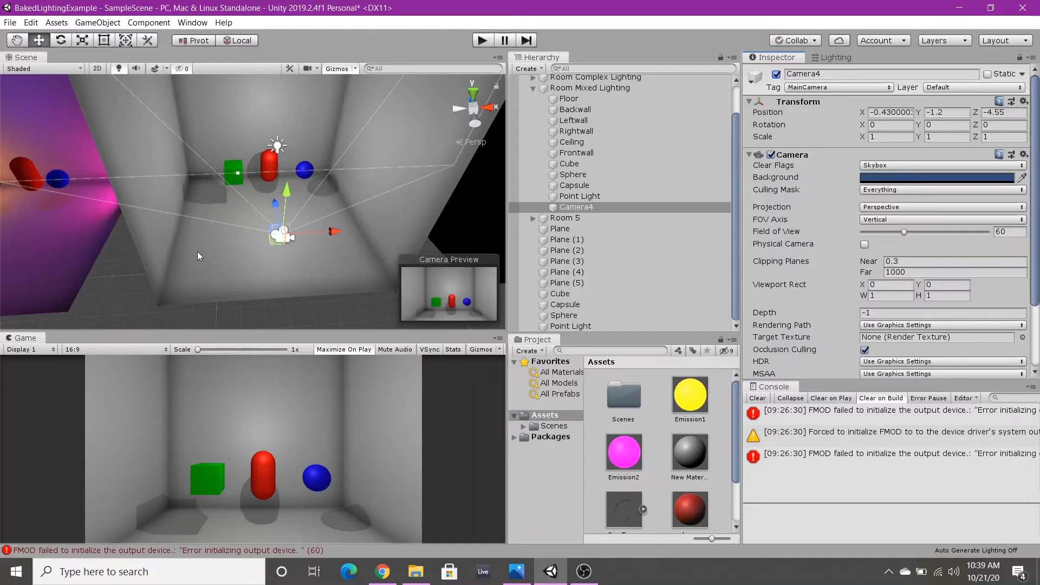
Try moving the Room Mixed Lighting floor sideways and out through the front of the room, and undo both moves
click(304, 281)
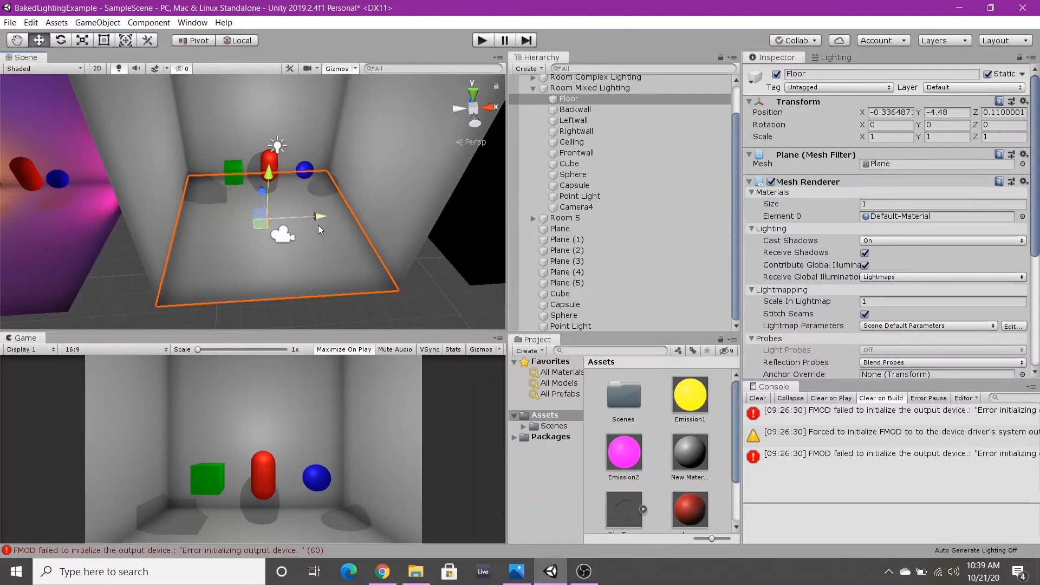
mouse_move(317, 226)
mouse_down()
mouse_move(201, 240)
mouse_move(310, 239)
mouse_up()
scroll(310, 239, down, 5)
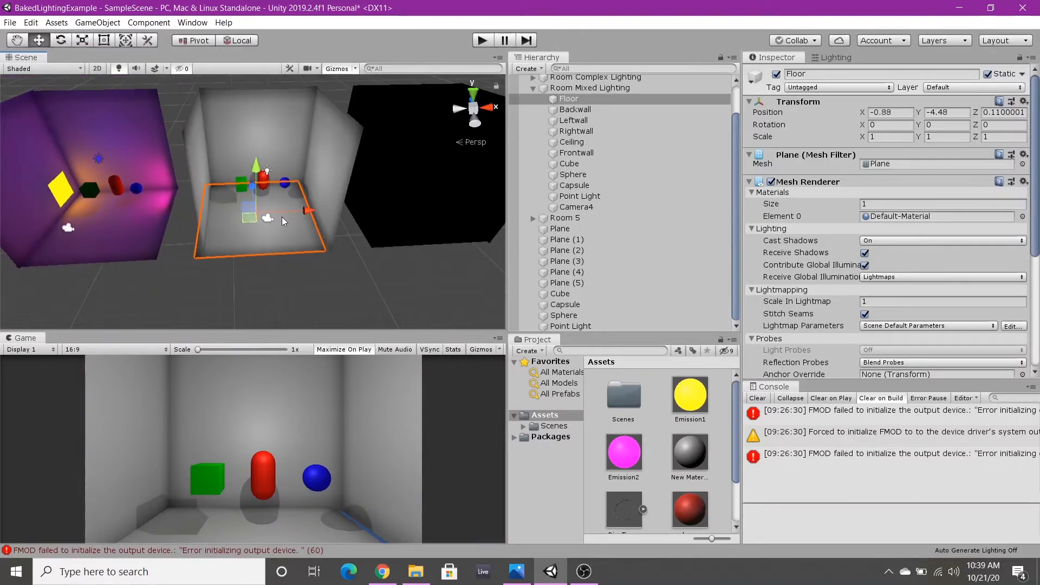
drag(249, 187, 273, 256)
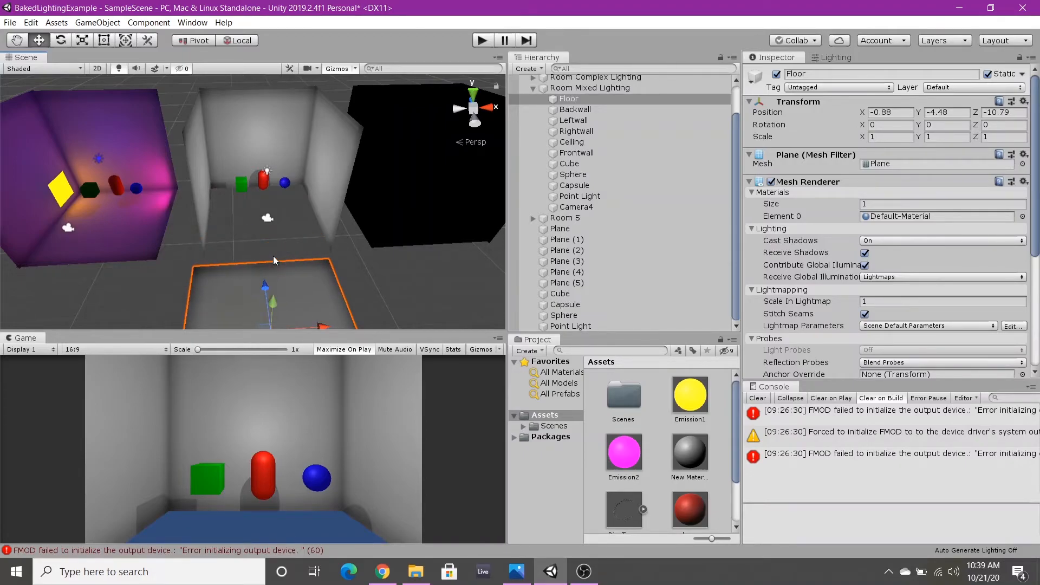
key(ctrl+z)
key(f)
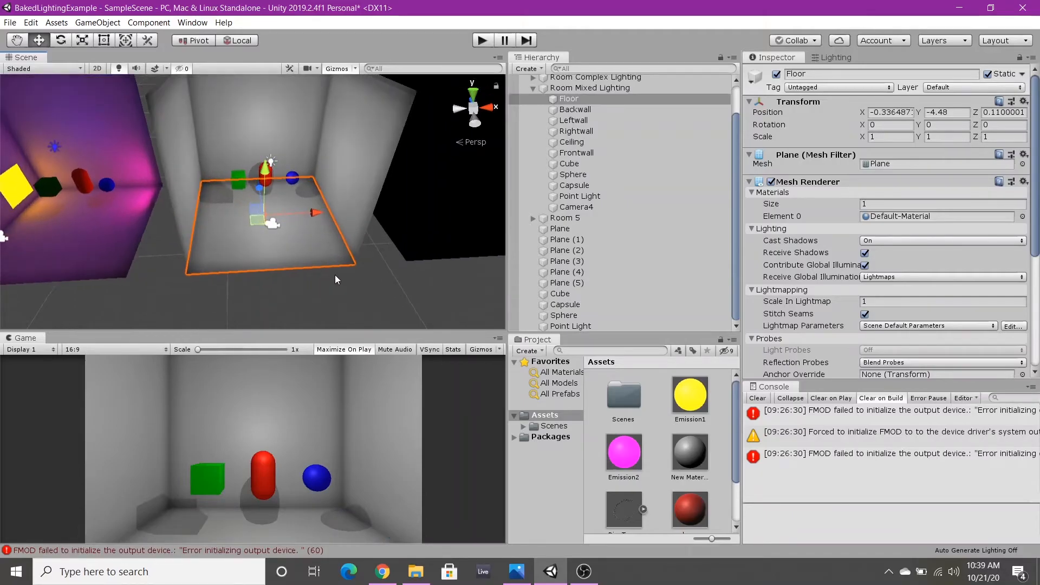
scroll(368, 221, up, 2)
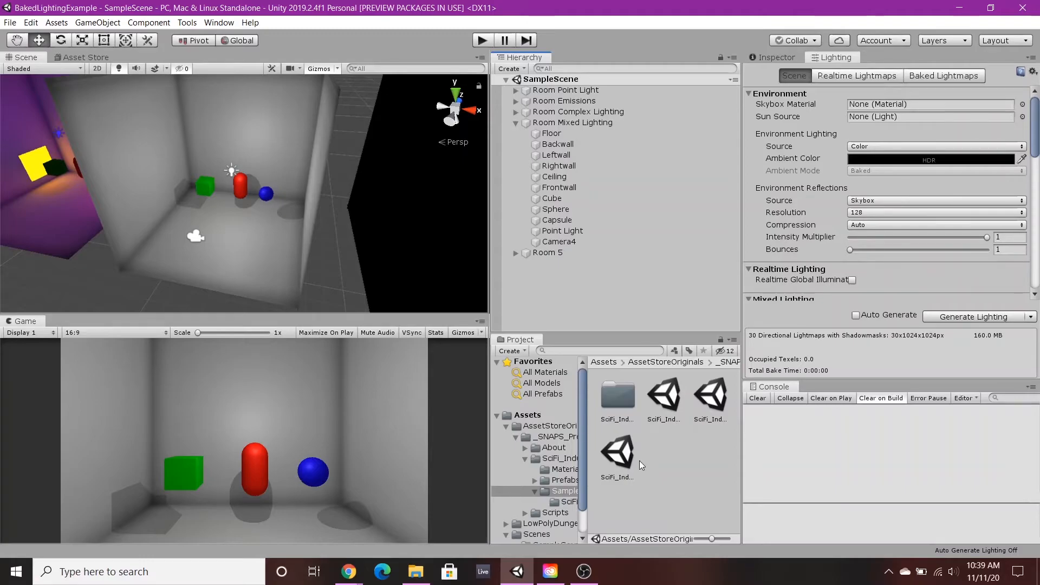
Open the SciFi_Industrial_SampleLayout scene and select Machine Light1 for a closer view of the machines
click(618, 455)
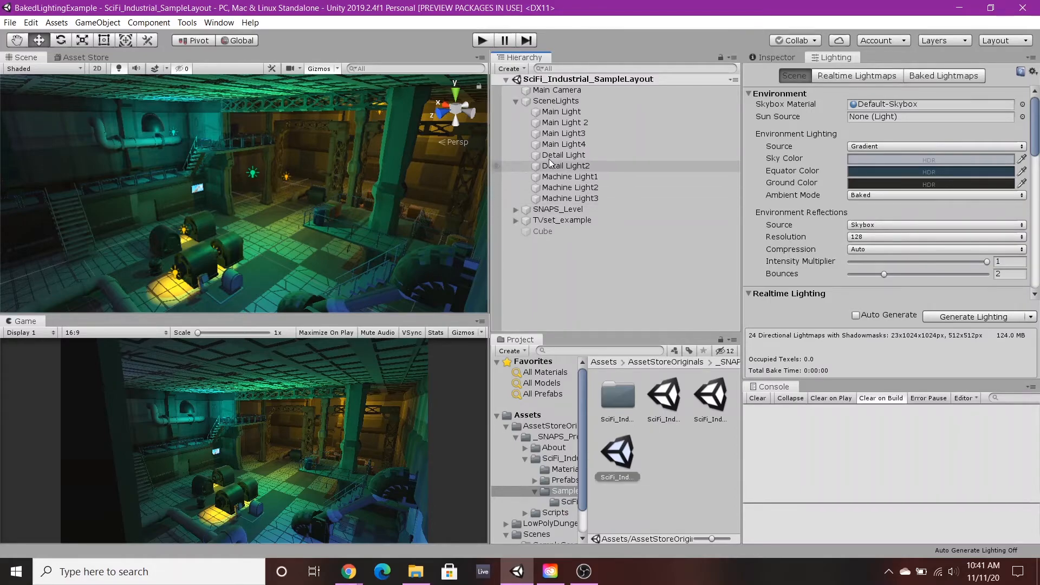
click(570, 177)
scroll(370, 211, up, 2)
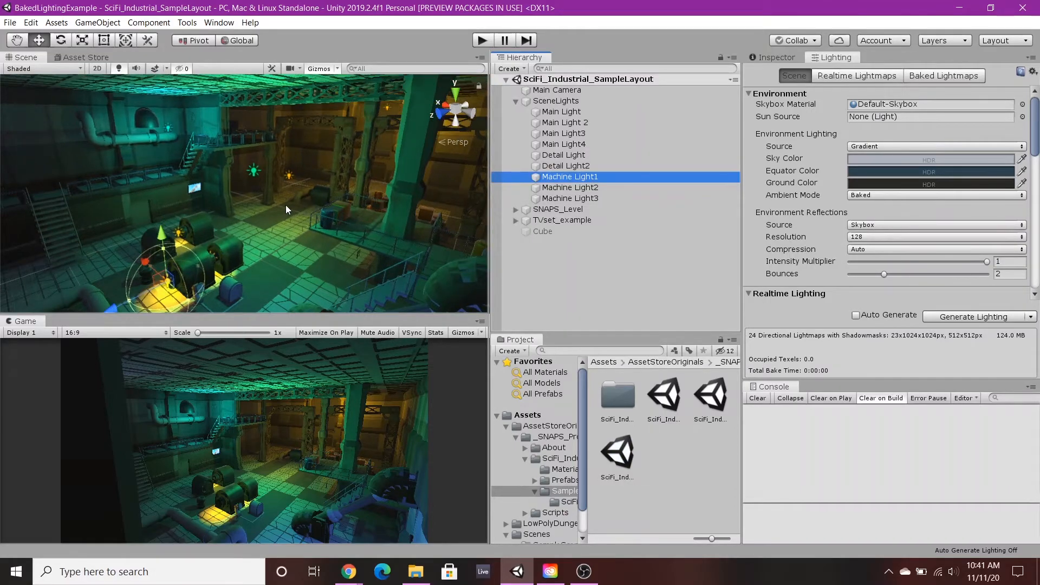
middle_drag(285, 205, 337, 227)
right_drag(337, 226, 303, 233)
middle_drag(303, 233, 328, 234)
scroll(328, 229, up, 3)
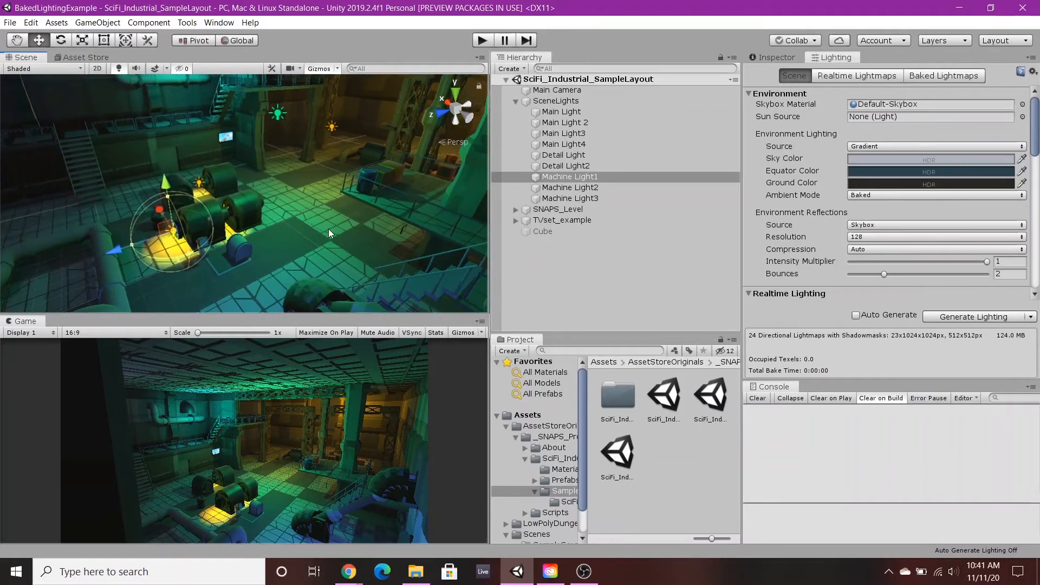
Try moving Machine Light1 upward and sideways above the machines, and undo the moves
middle_drag(247, 217, 209, 185)
drag(208, 181, 211, 134)
drag(154, 190, 135, 196)
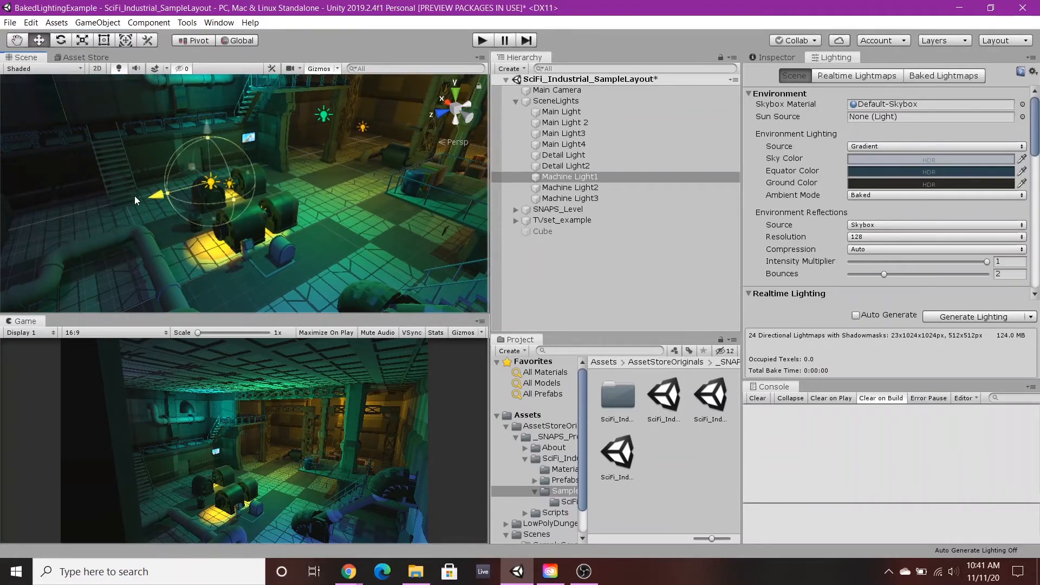
key(ctrl+z)
key(ctrl+z)
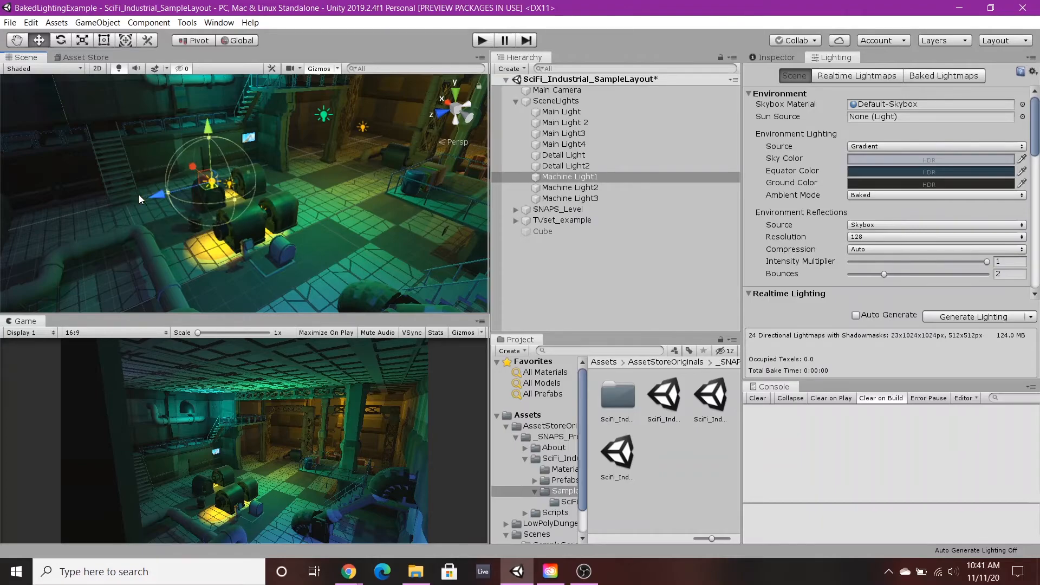
scroll(316, 204, up, 2)
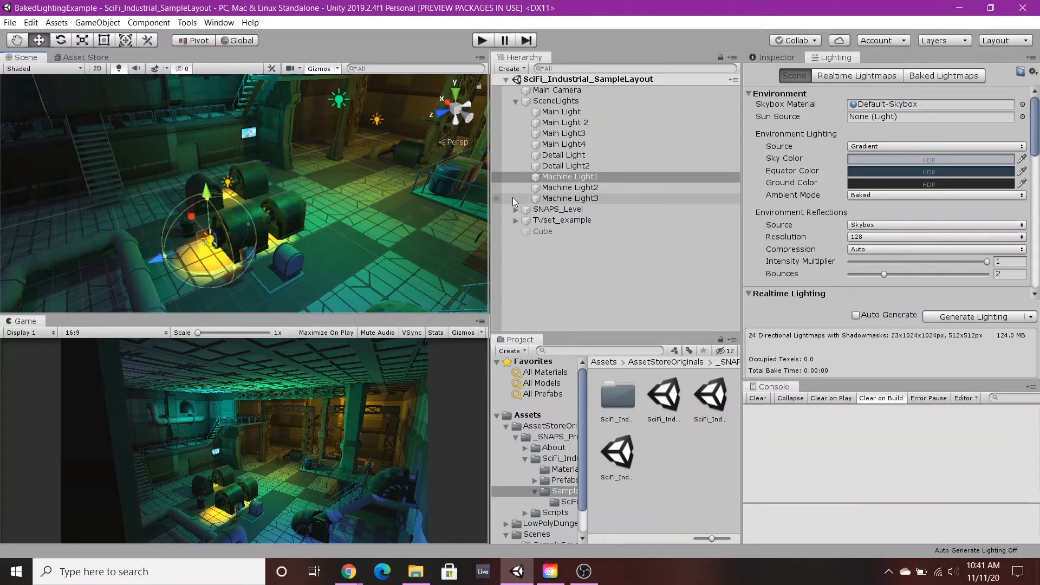
Examine where the Machine Lights, Detail Light and Detail Light2 sit and what they illuminate in the sci-fi scene
click(564, 188)
click(570, 199)
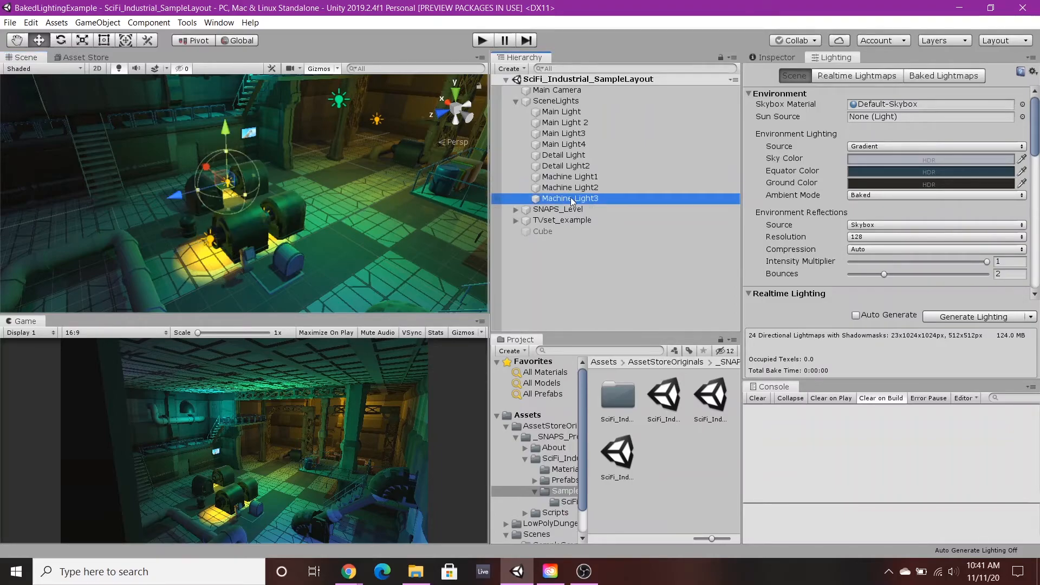
click(572, 178)
right_drag(320, 210, 480, 214)
click(566, 156)
right_drag(290, 219, 342, 237)
key(f)
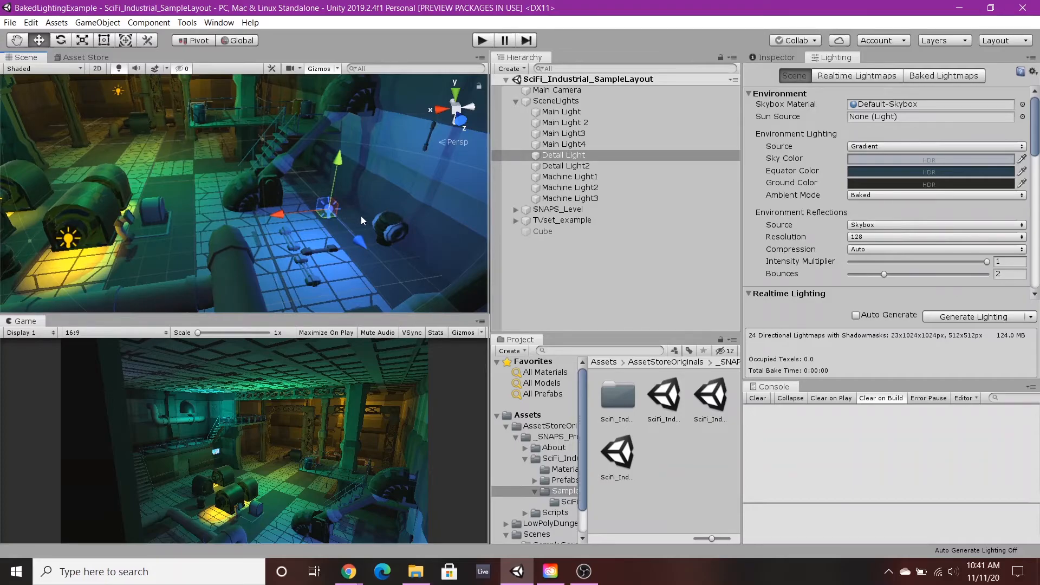
right_drag(426, 167, 185, 92)
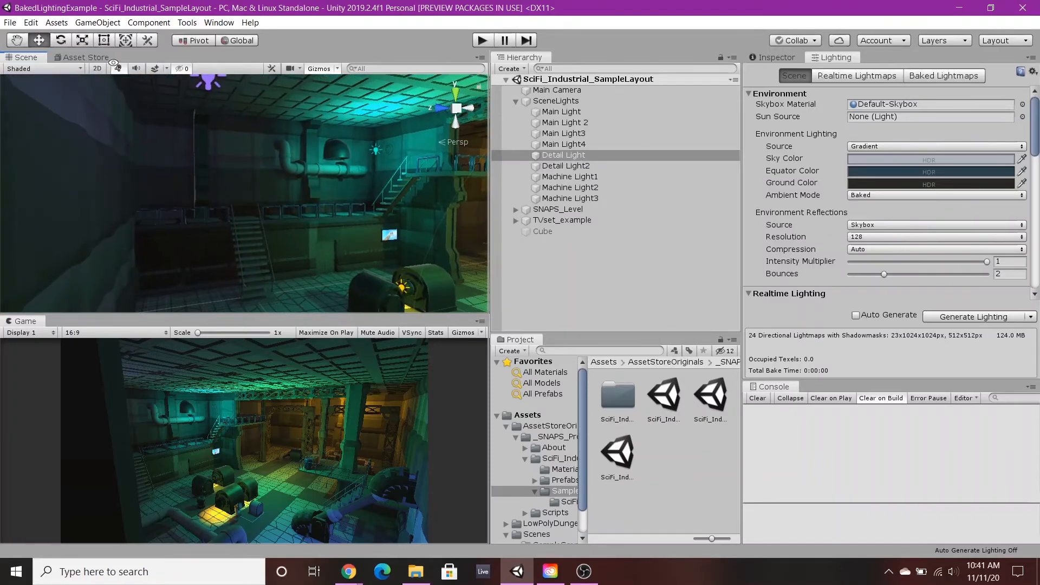
click(567, 168)
right_drag(428, 177, 341, 100)
right_drag(344, 224, 544, 296)
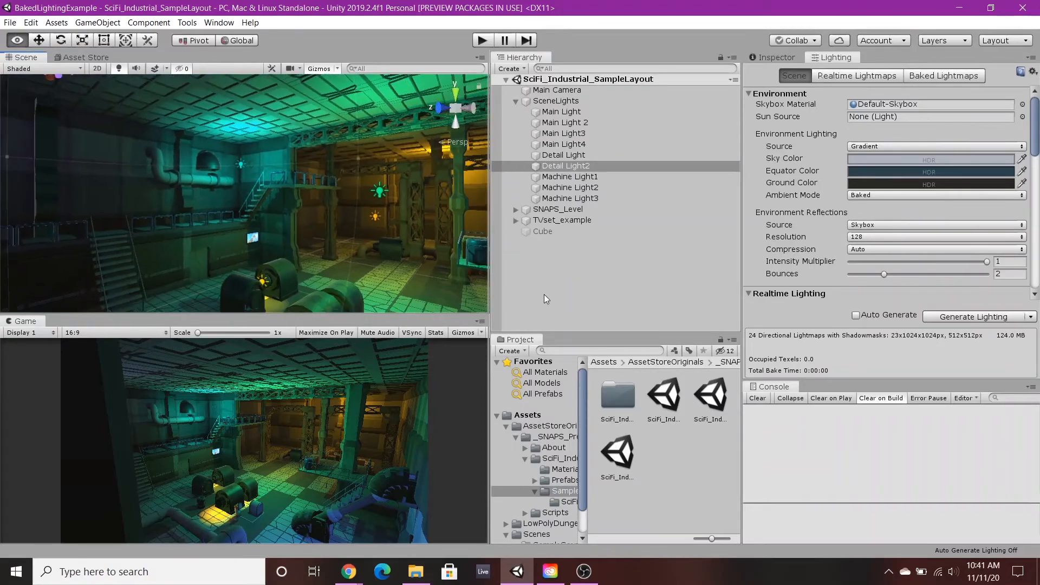
Deactivate Main Light, Main Light 2, Main Light3 and Main Light4 together
click(641, 110)
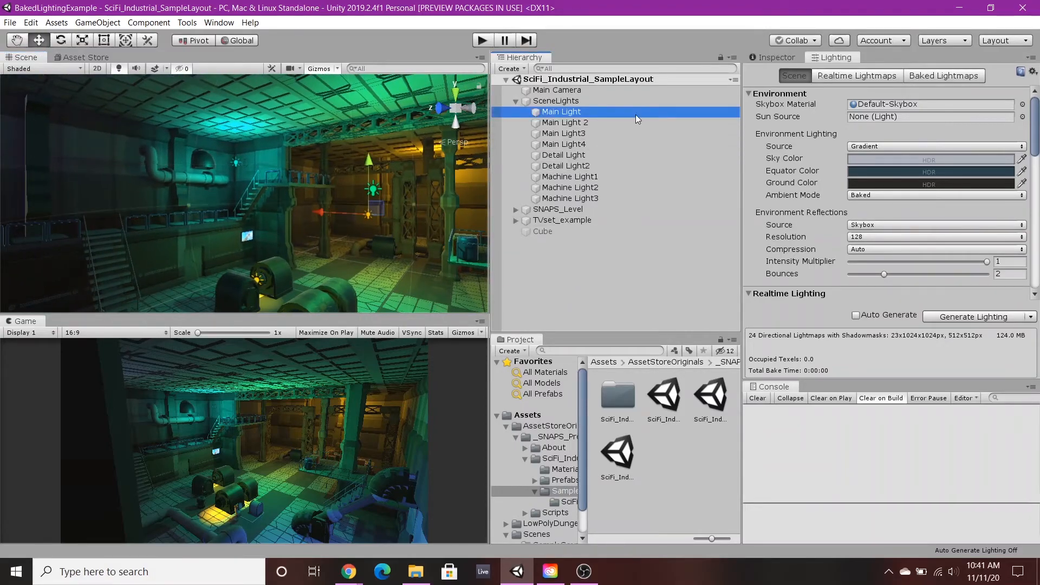
shift+click(609, 141)
right_drag(357, 181, 431, 174)
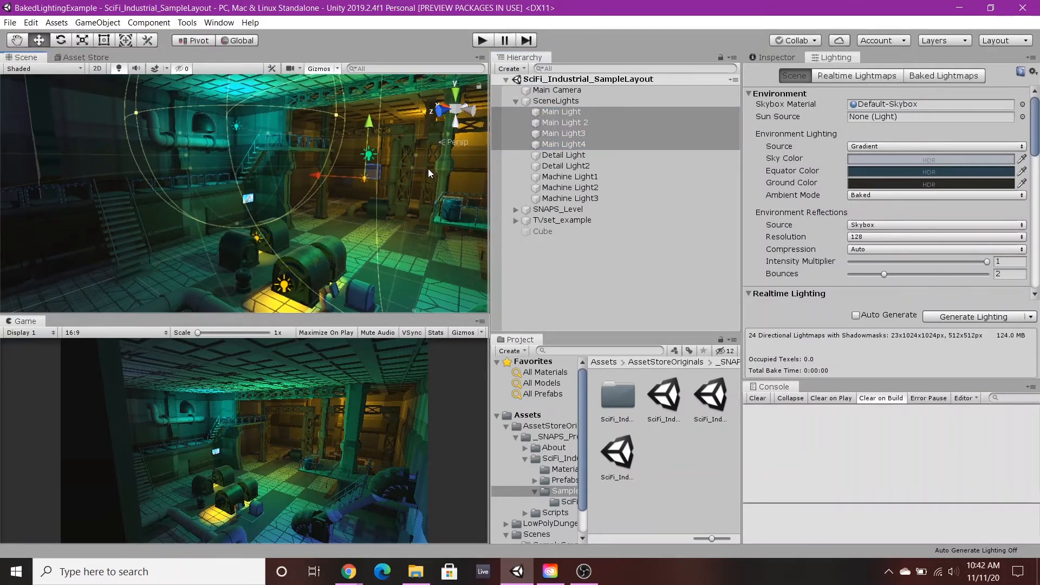
click(772, 58)
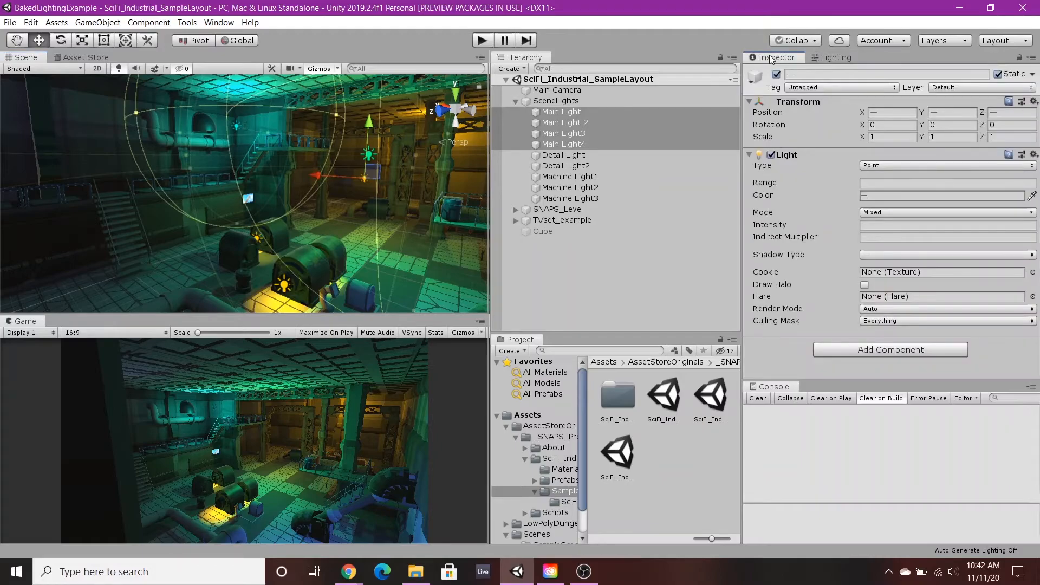
click(776, 75)
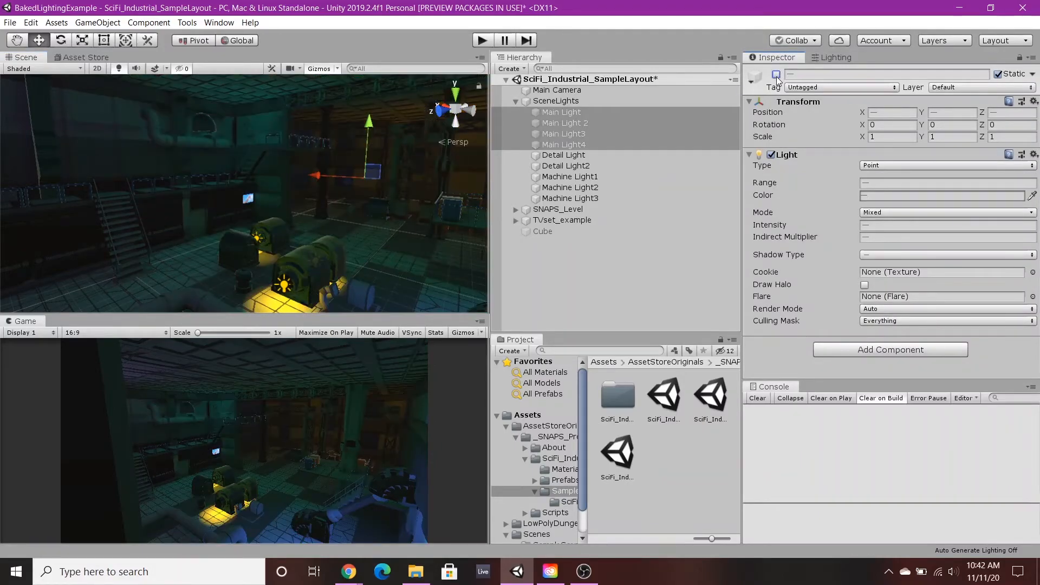
Reactivate Main Light, Main Light 2, Main Light3 and Main Light4 together
click(776, 75)
click(777, 76)
click(777, 76)
key(f)
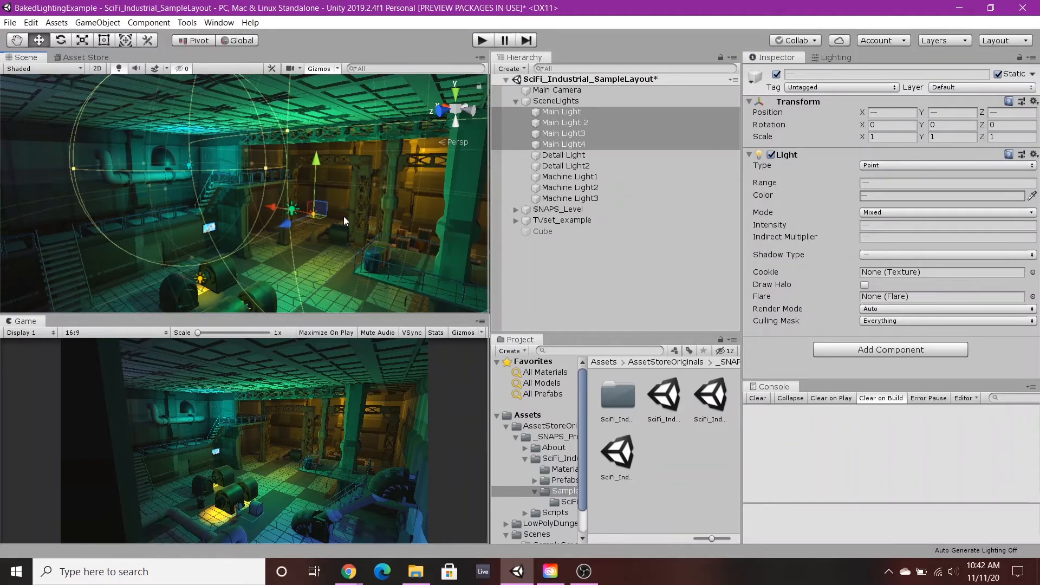
right_drag(389, 199, 369, 232)
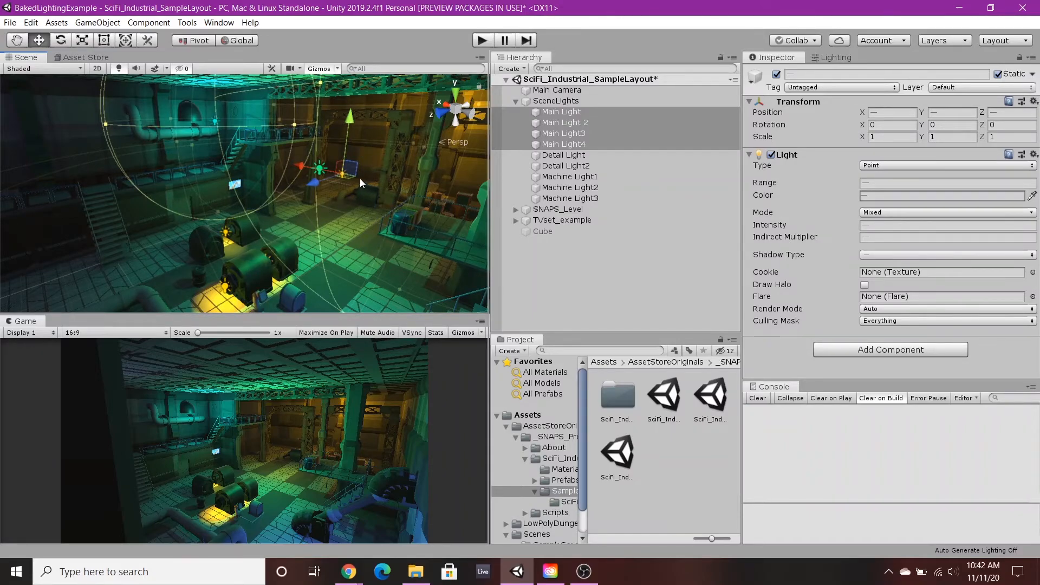
scroll(357, 210, up, 3)
middle_drag(379, 246, 346, 279)
Inspect the settings of Main Light, Main Light 2, Main Light3 and Main Light4 one at a time
click(561, 113)
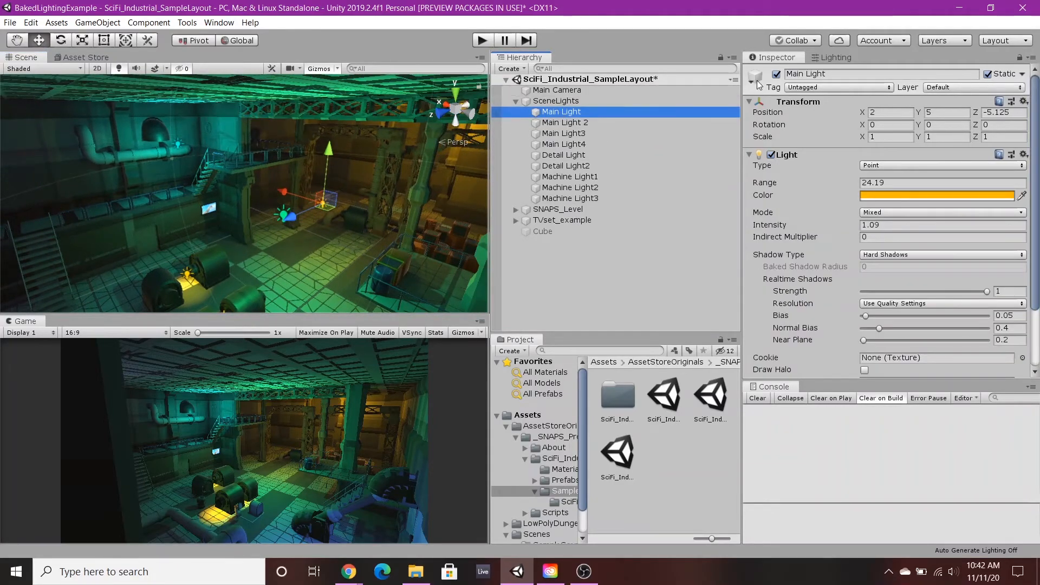
click(593, 123)
click(590, 135)
click(588, 147)
click(590, 123)
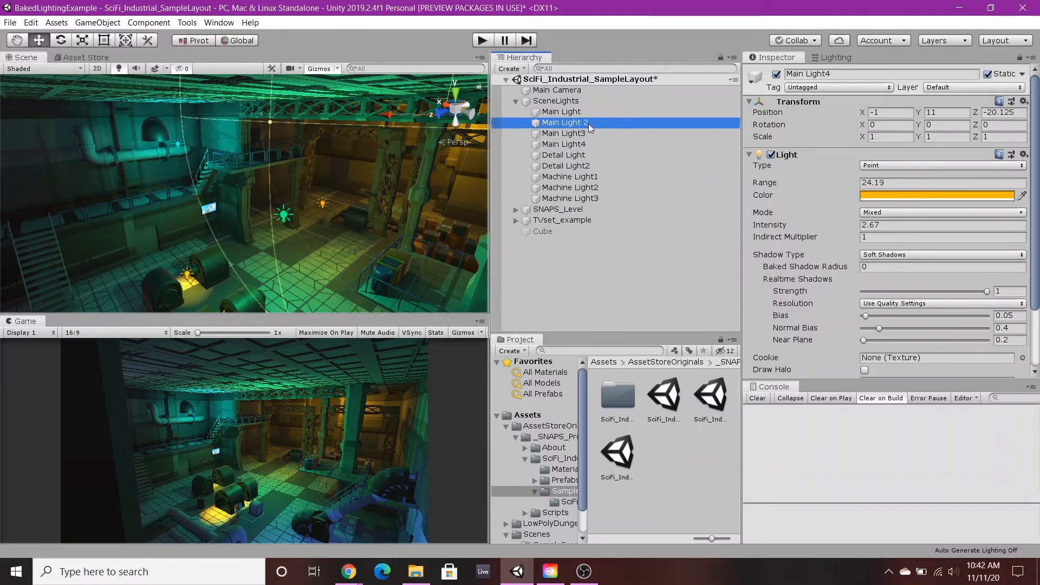
click(589, 112)
scroll(337, 225, up, 6)
mouse_move(367, 238)
middle_down()
mouse_move(339, 220)
mouse_move(379, 221)
middle_up()
Activate the Cube and move it across the floor along the Z axis to about 31.4
click(525, 232)
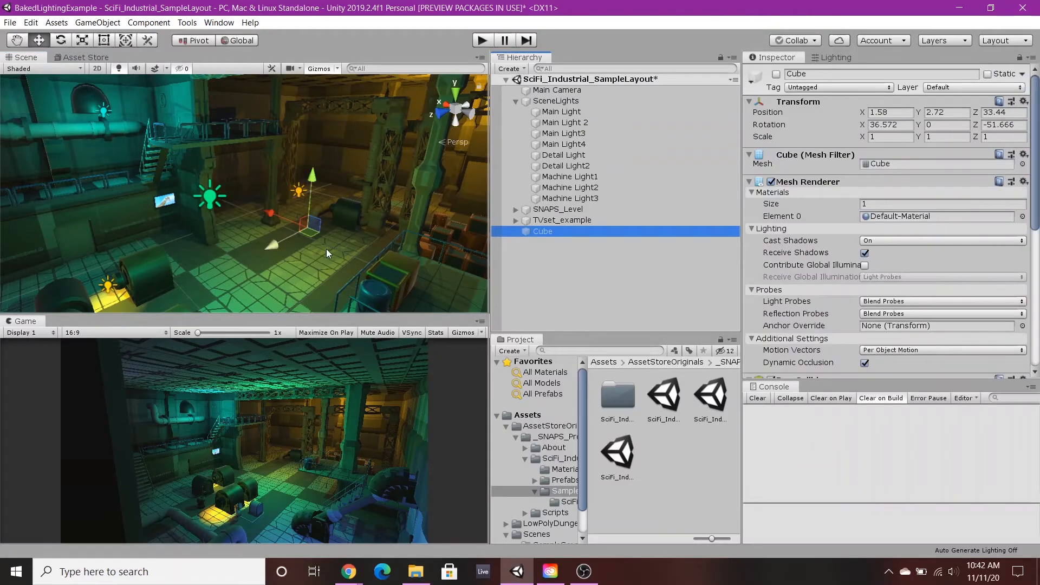
scroll(327, 250, up, 2)
click(776, 74)
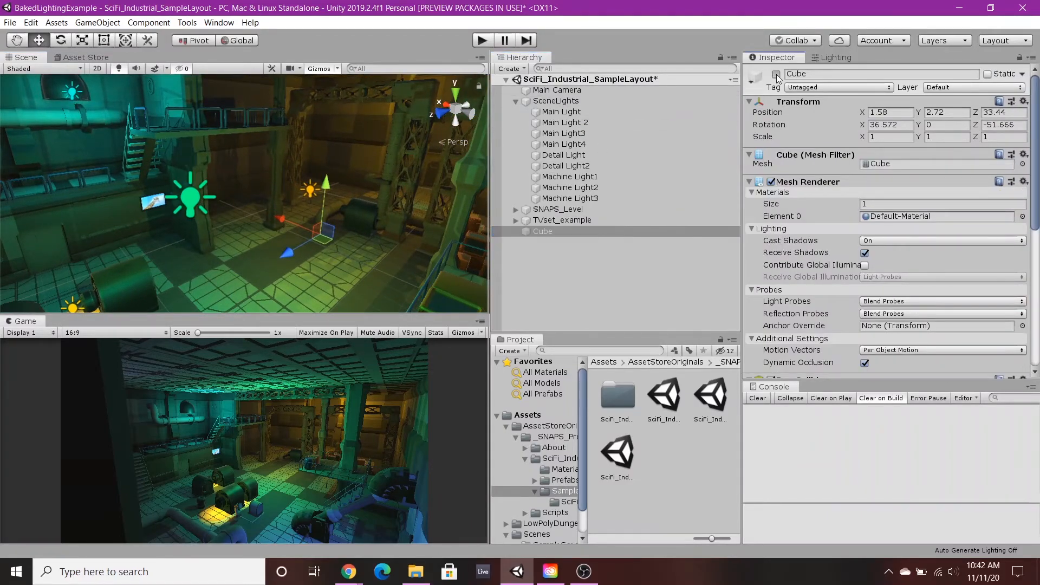
scroll(388, 247, up, 5)
drag(304, 263, 352, 205)
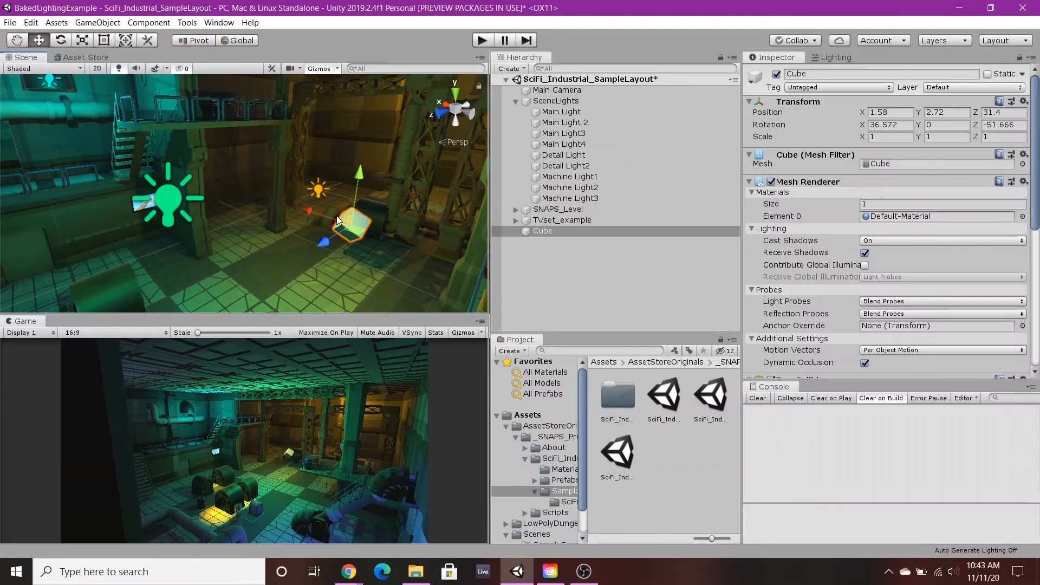
Inspect the emission settings of the TVSCreen material on the Plane inside TVset_example
alt+drag(245, 157, 279, 190)
scroll(272, 195, up, 8)
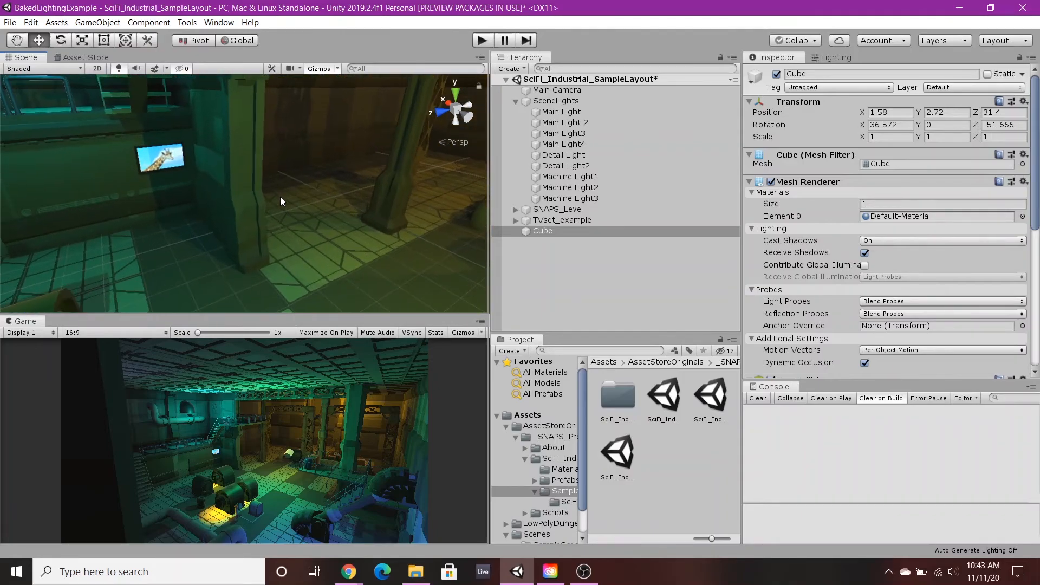
scroll(301, 206, up, 3)
alt+drag(287, 197, 230, 181)
scroll(230, 181, up, 4)
middle_drag(247, 187, 344, 269)
scroll(235, 183, down, 3)
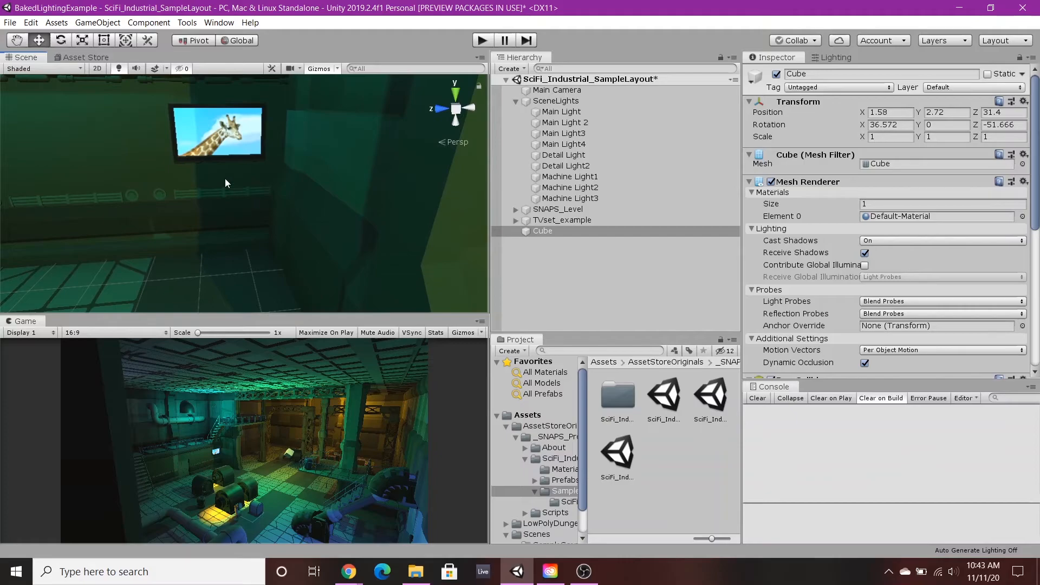
middle_drag(293, 185, 306, 225)
click(528, 221)
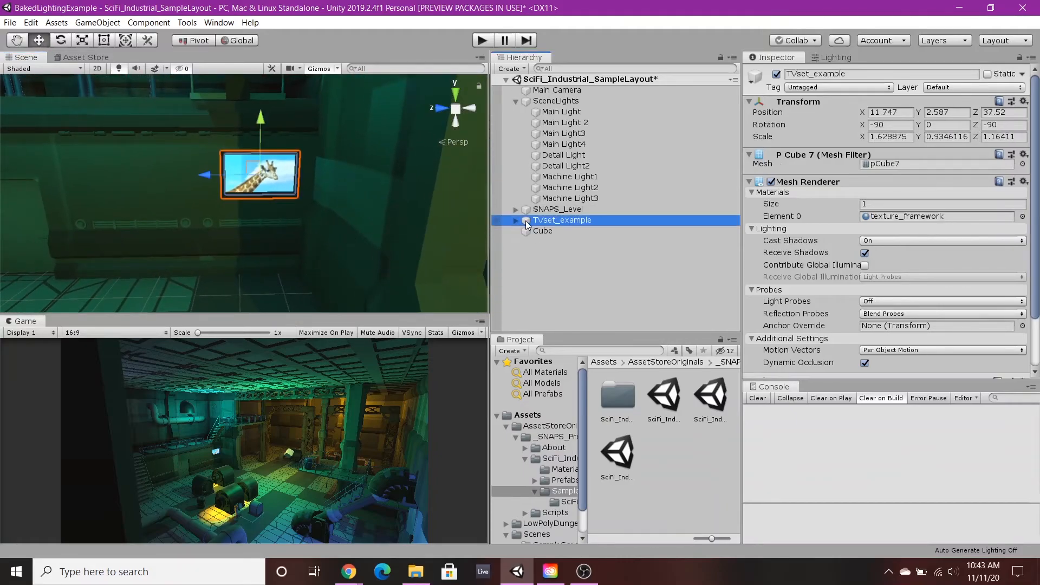
click(516, 222)
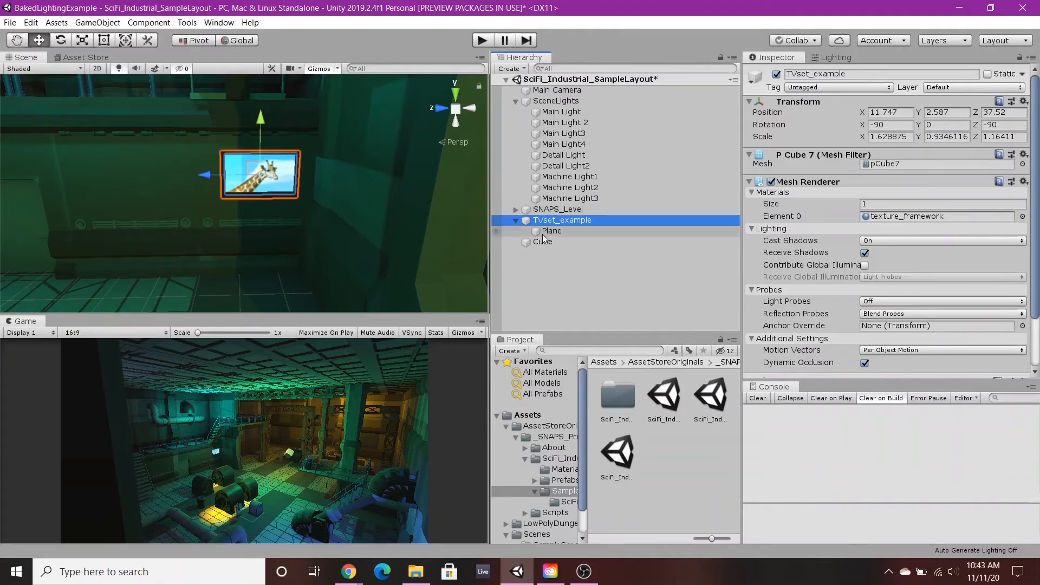
click(550, 232)
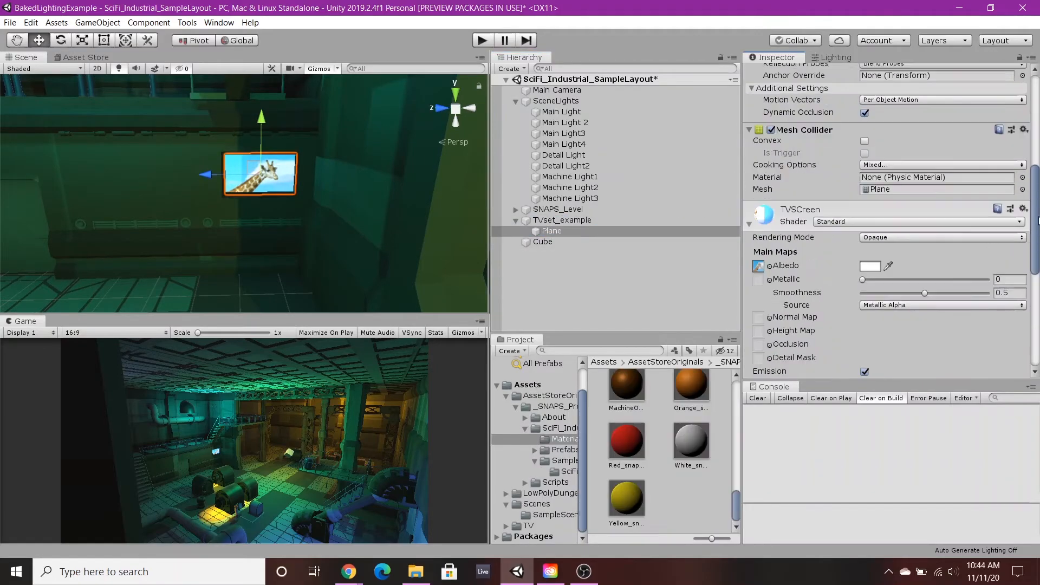
drag(1037, 217, 1039, 263)
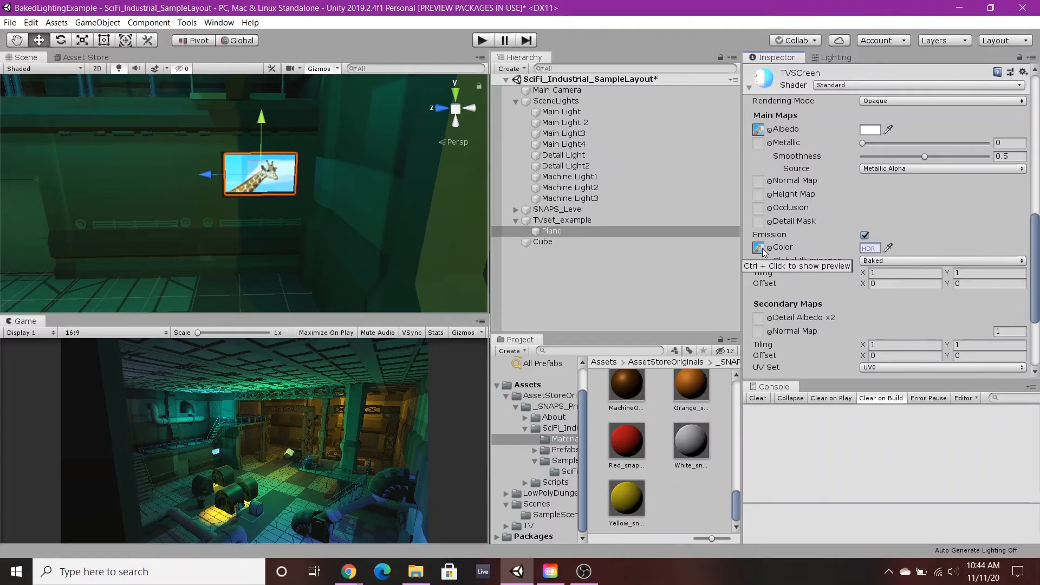
Examine from several distances and angles how the emissive TV screen affects the surrounding walls and floor
scroll(262, 204, up, 5)
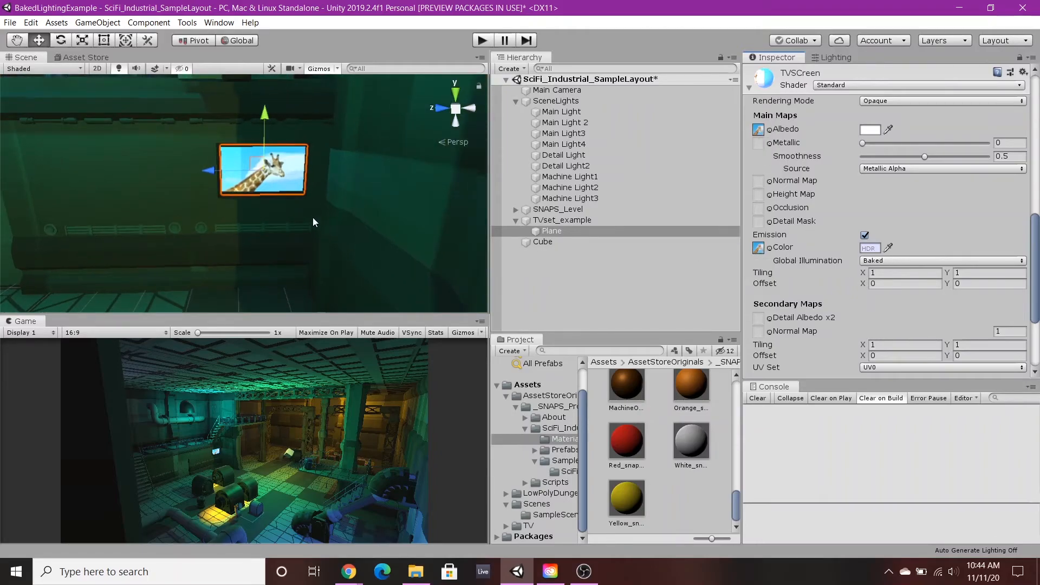
alt+drag(360, 211, 204, 188)
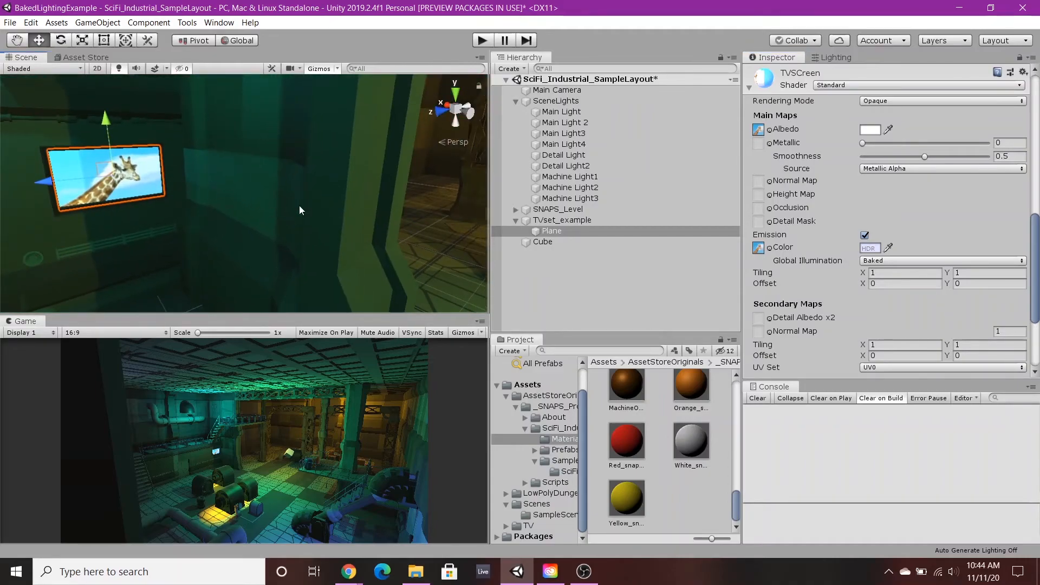
alt+drag(297, 205, 264, 221)
scroll(267, 256, up, 2)
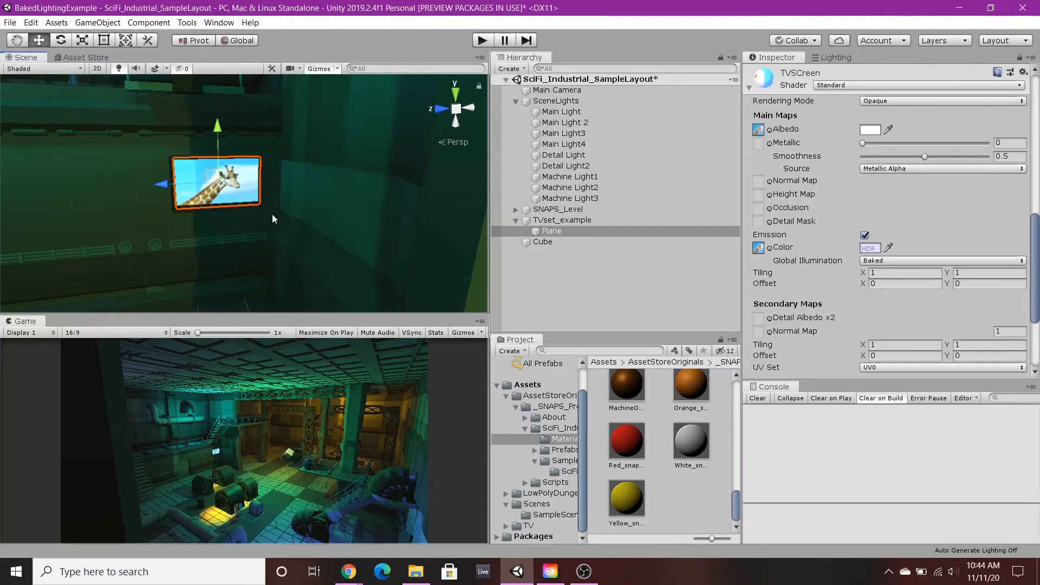
alt+drag(270, 216, 261, 217)
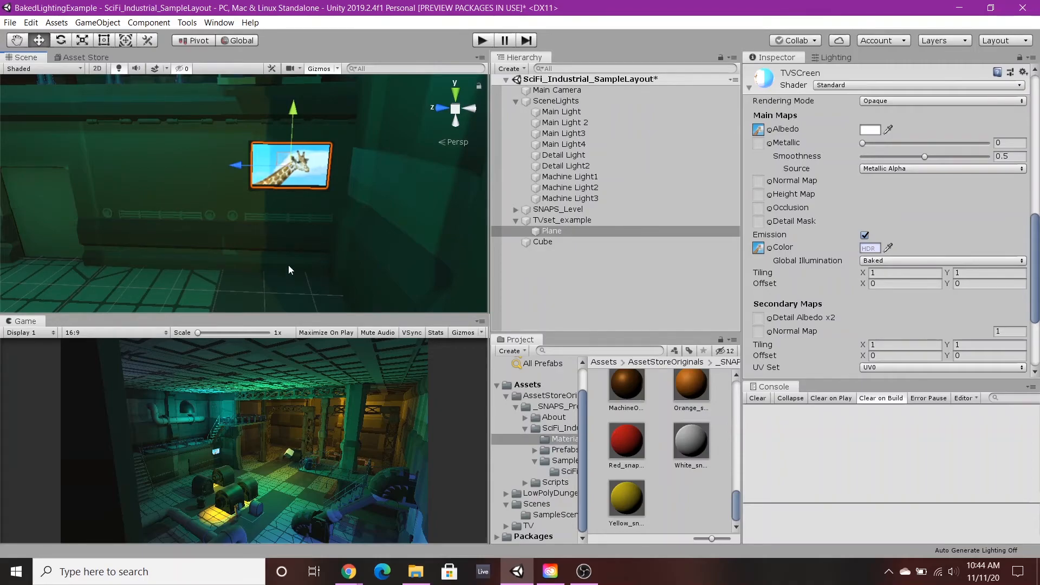
scroll(287, 264, down, 8)
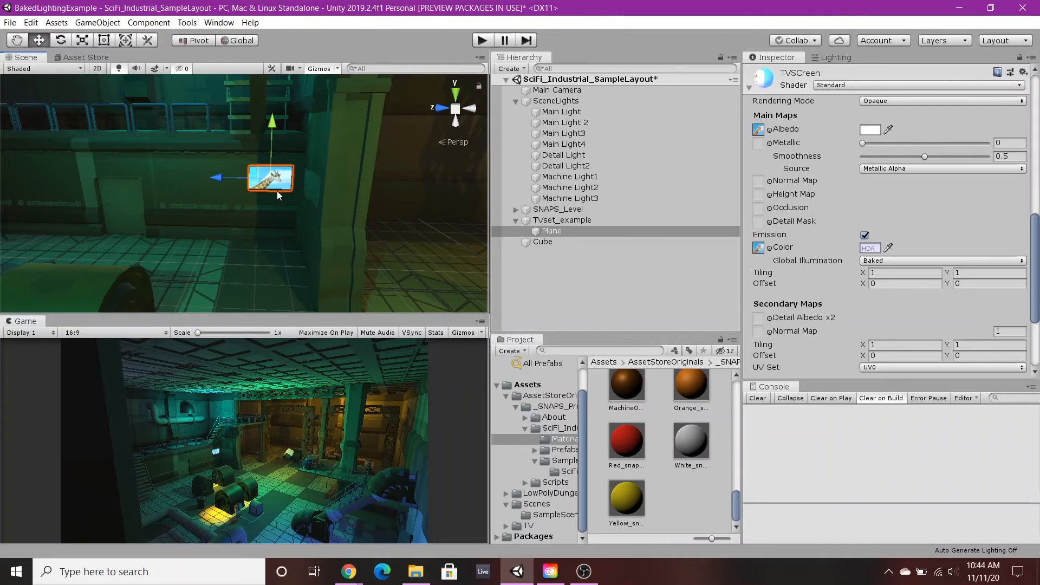
scroll(313, 219, up, 1)
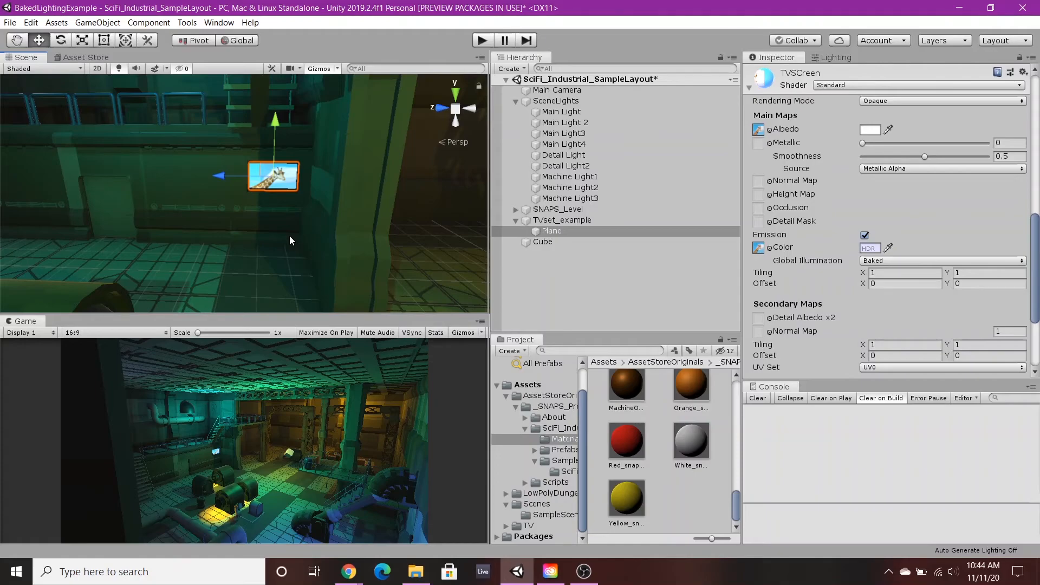
scroll(260, 228, up, 1)
scroll(216, 226, down, 2)
right_drag(176, 210, 231, 204)
key(w)
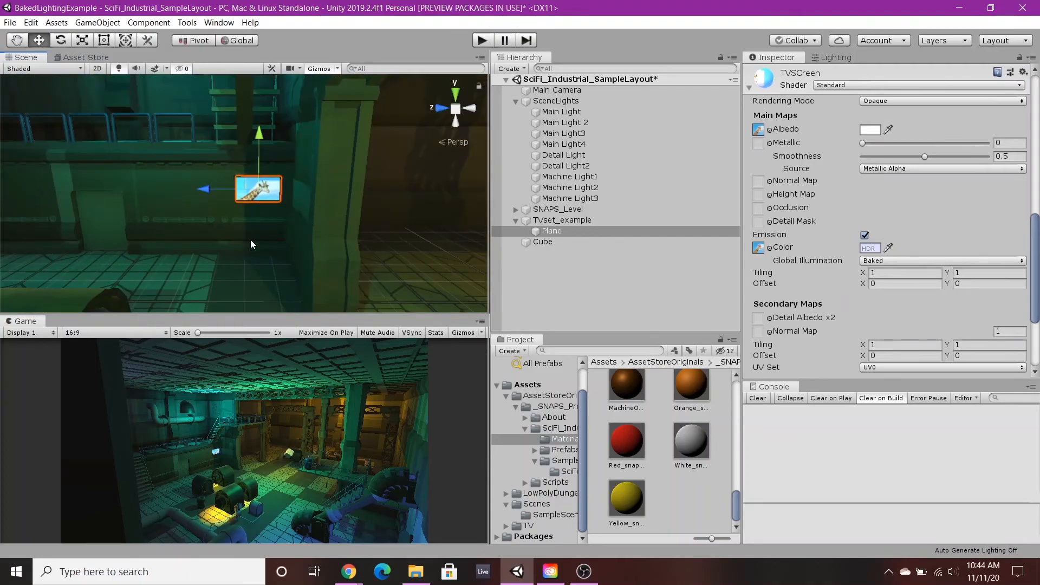
scroll(224, 250, up, 1)
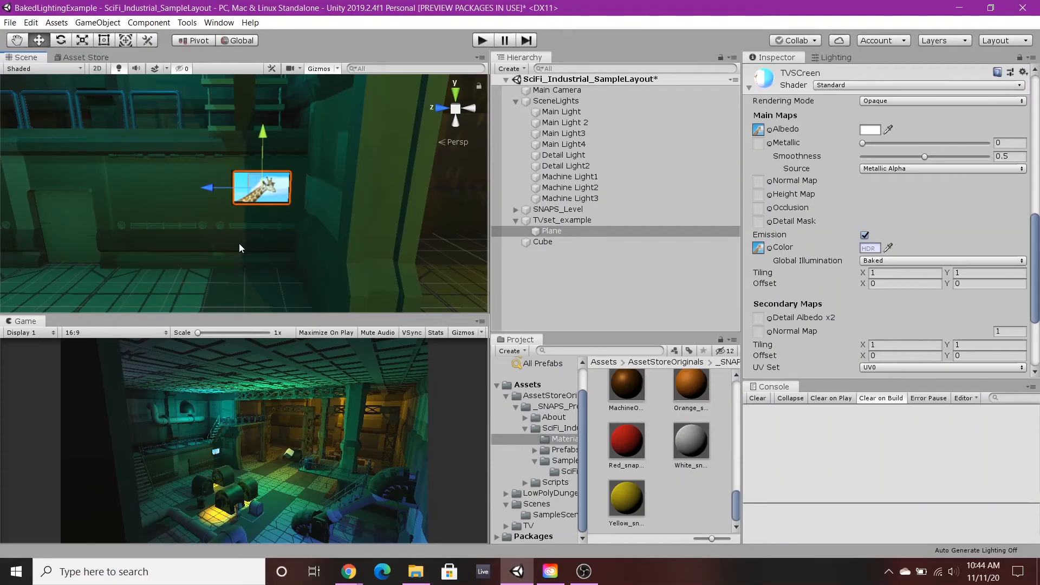
scroll(220, 241, down, 2)
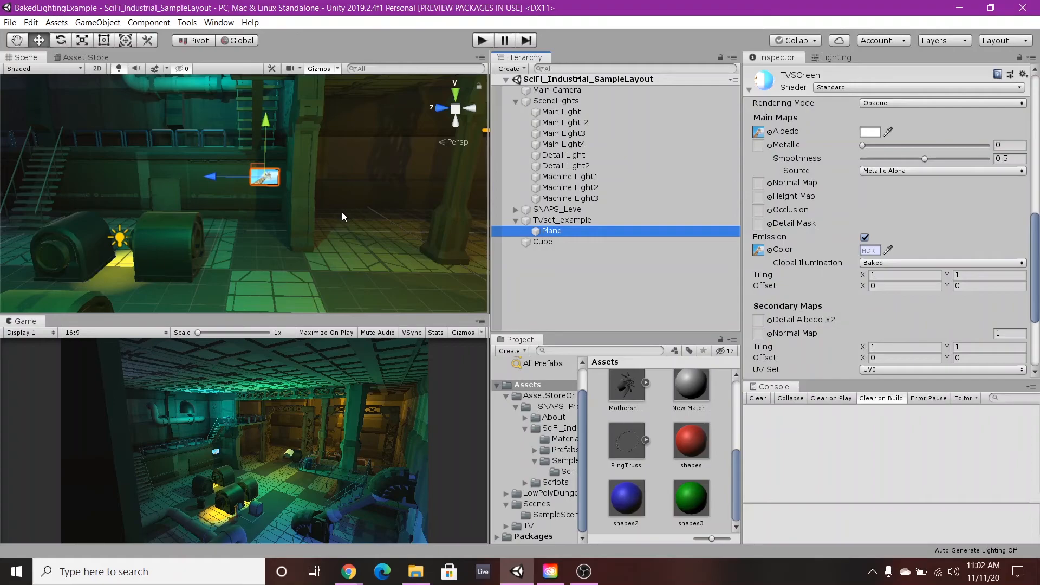
Review the scene's environment, Mixed Lighting and Lightmapping settings, and look around the platform and blue-lit area
alt+right_drag(353, 216, 398, 226)
middle_drag(399, 226, 413, 267)
right_drag(406, 238, 381, 285)
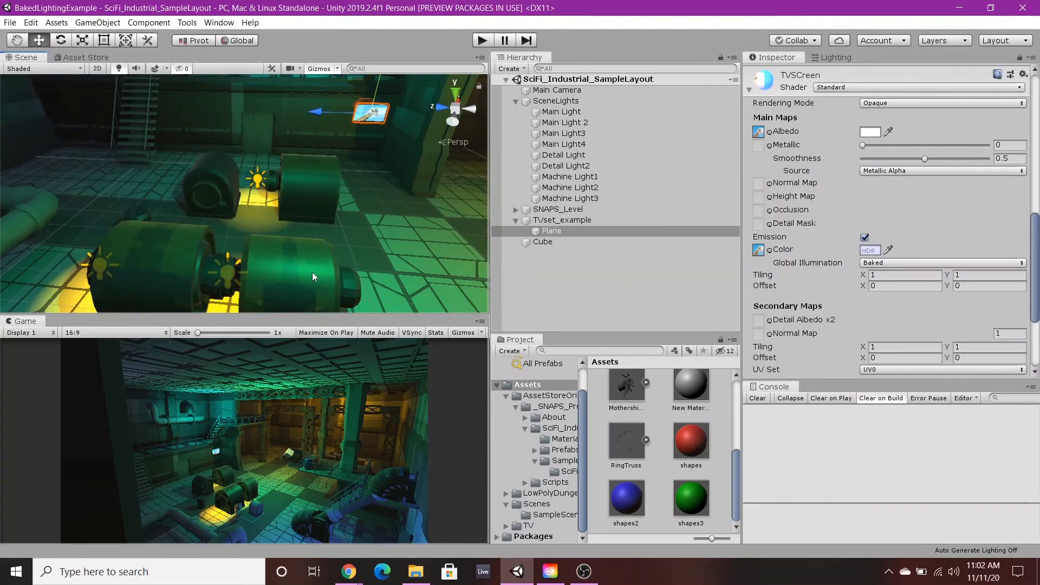
alt+drag(311, 277, 850, 217)
click(832, 57)
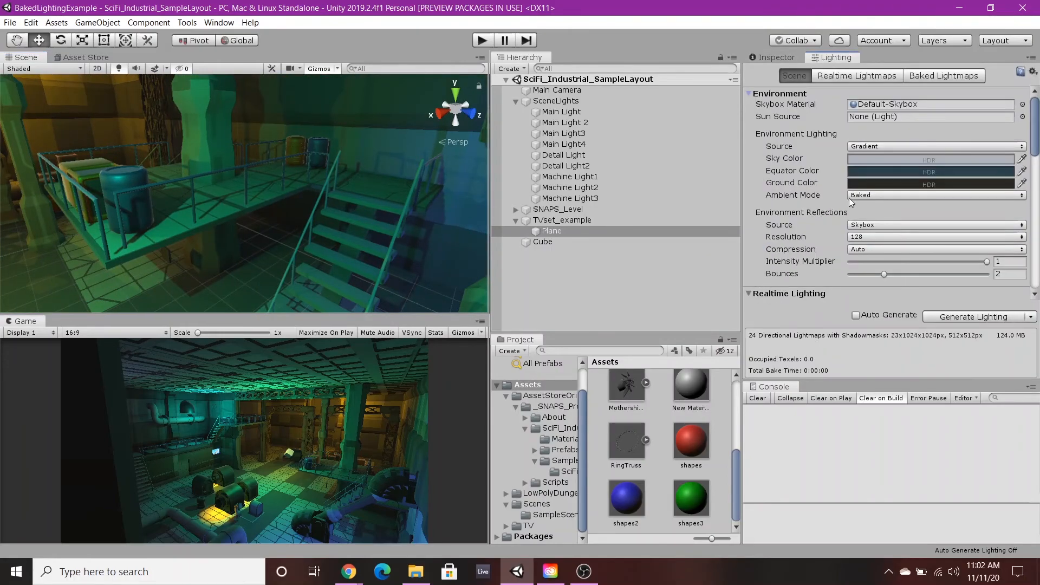
scroll(840, 230, down, 3)
scroll(841, 230, down, 5)
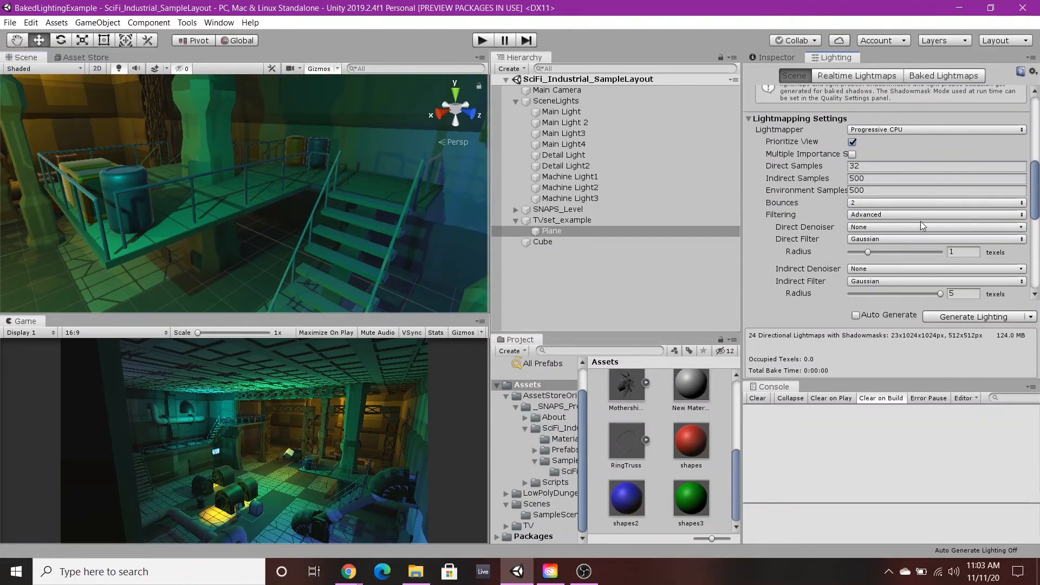
scroll(921, 221, down, 8)
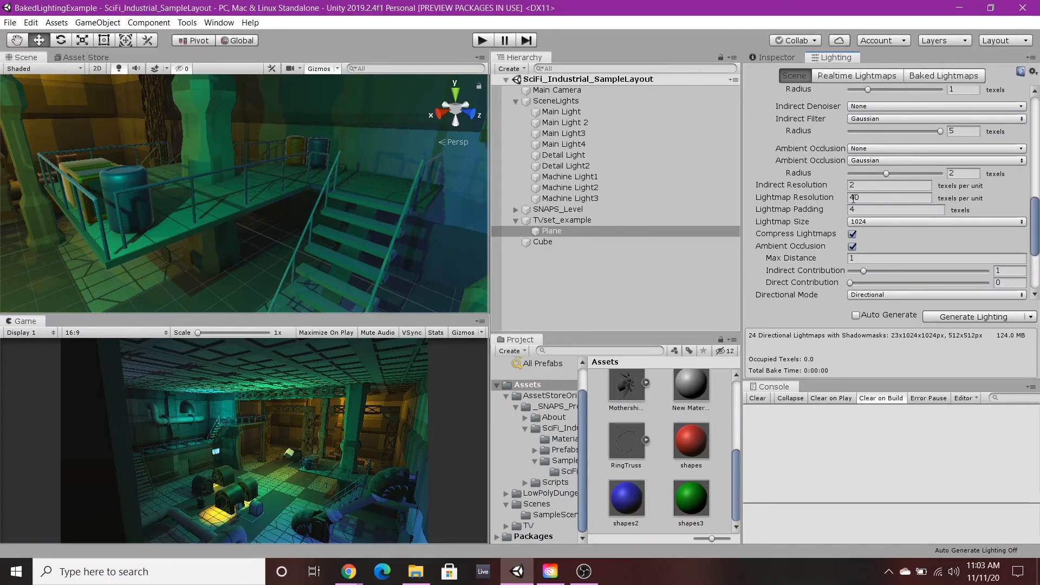
scroll(820, 207, up, 10)
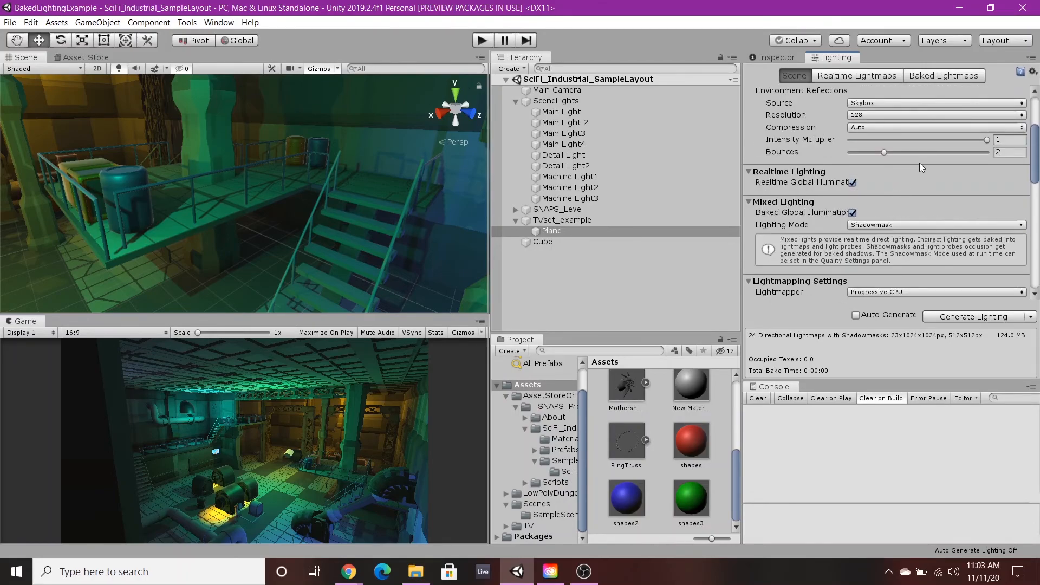
scroll(856, 165, down, 8)
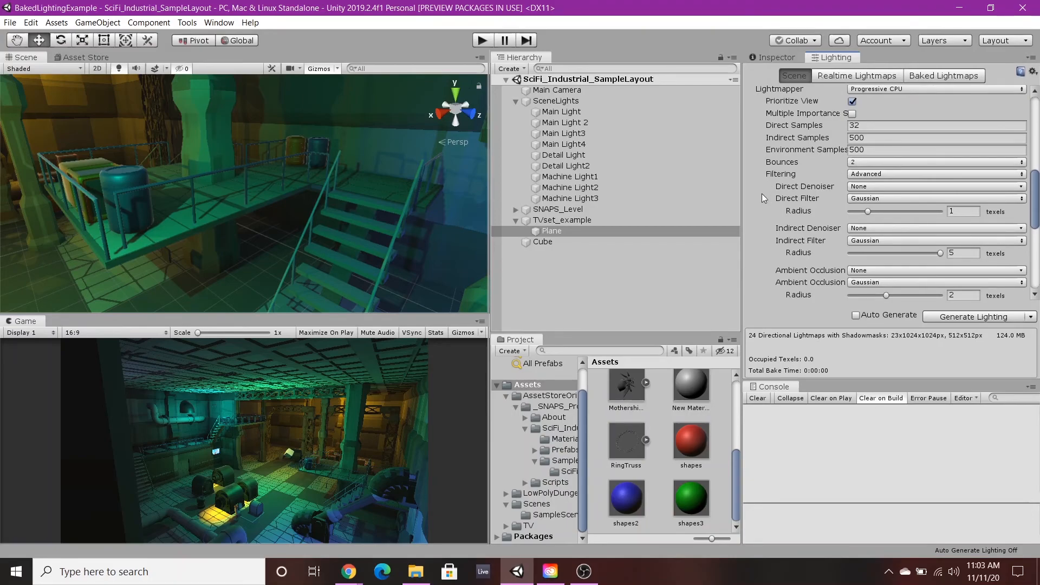
scroll(847, 219, down, 3)
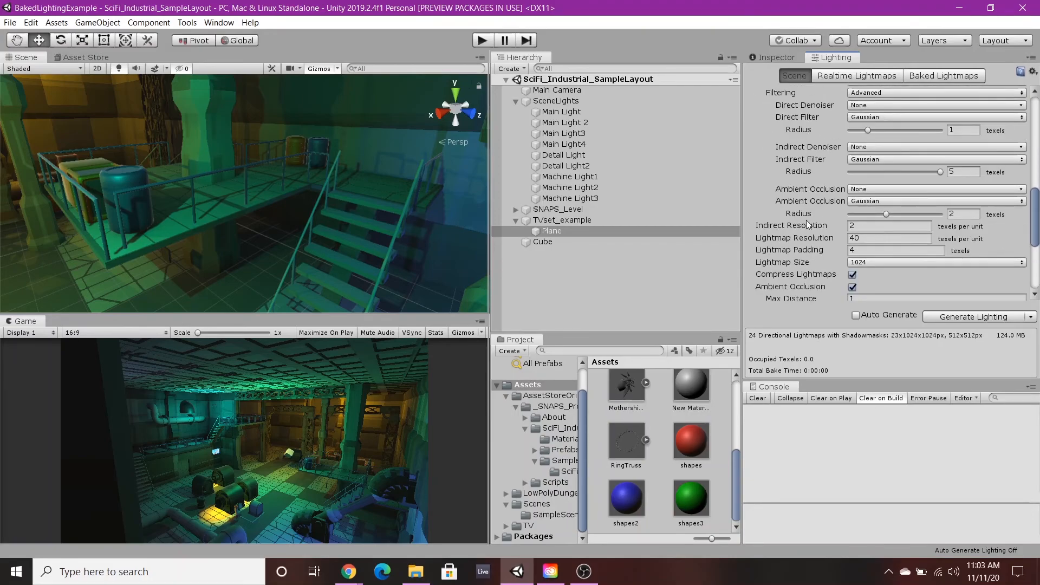
scroll(381, 236, down, 3)
right_drag(381, 235, 541, 197)
right_drag(380, 183, 431, 189)
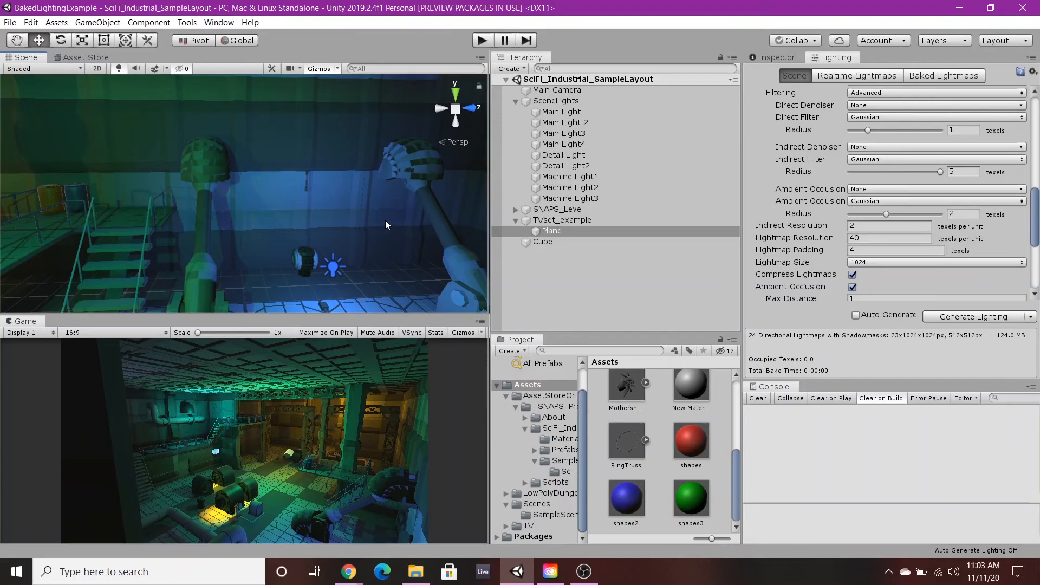
scroll(386, 220, down, 3)
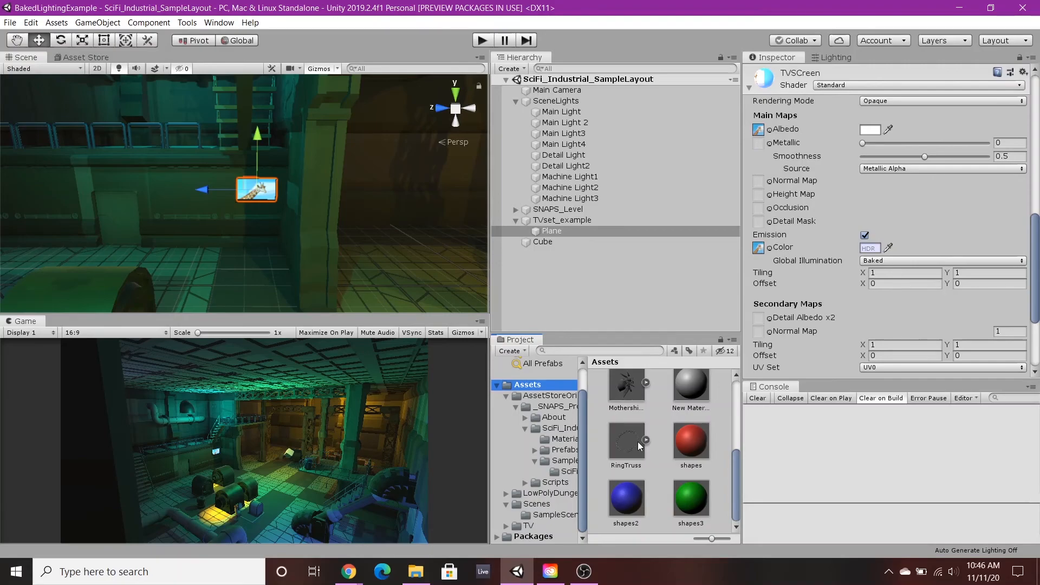
Add the RingTruss model to the scene and move it along the Z axis to about 26.84
drag(625, 446, 581, 271)
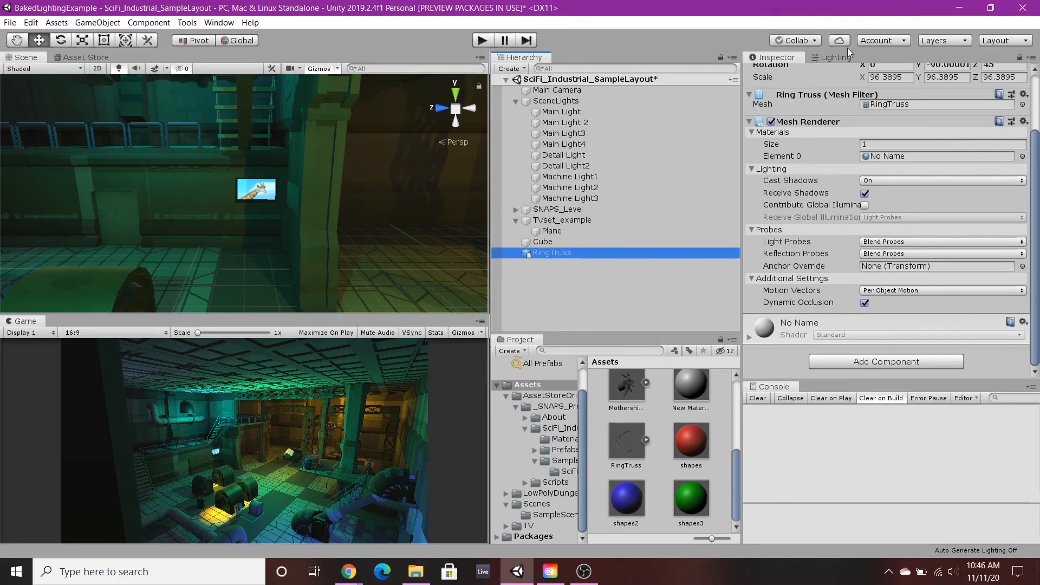
click(571, 258)
scroll(281, 259, down, 5)
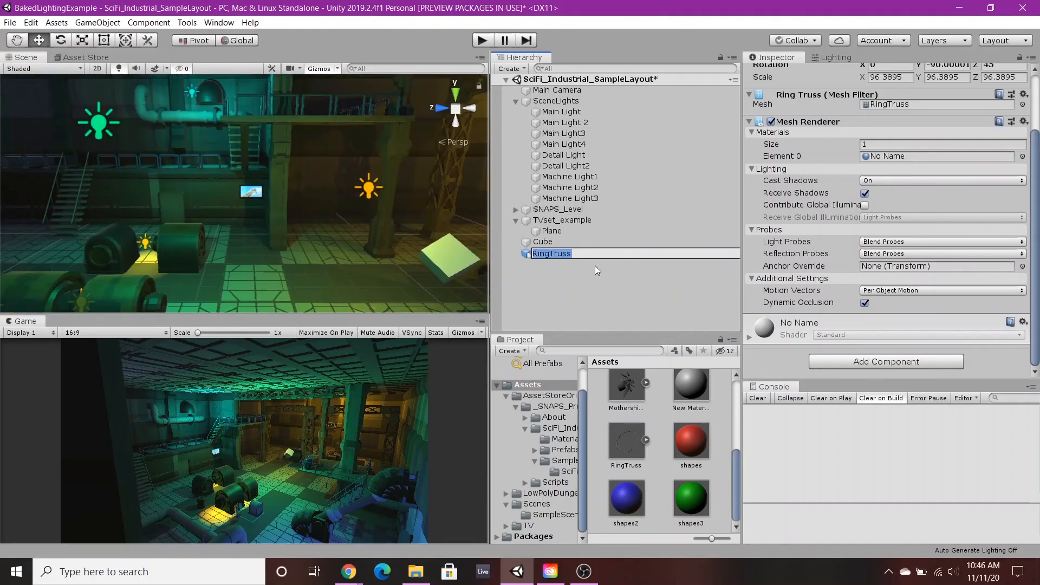
click(523, 275)
click(568, 253)
scroll(318, 252, down, 3)
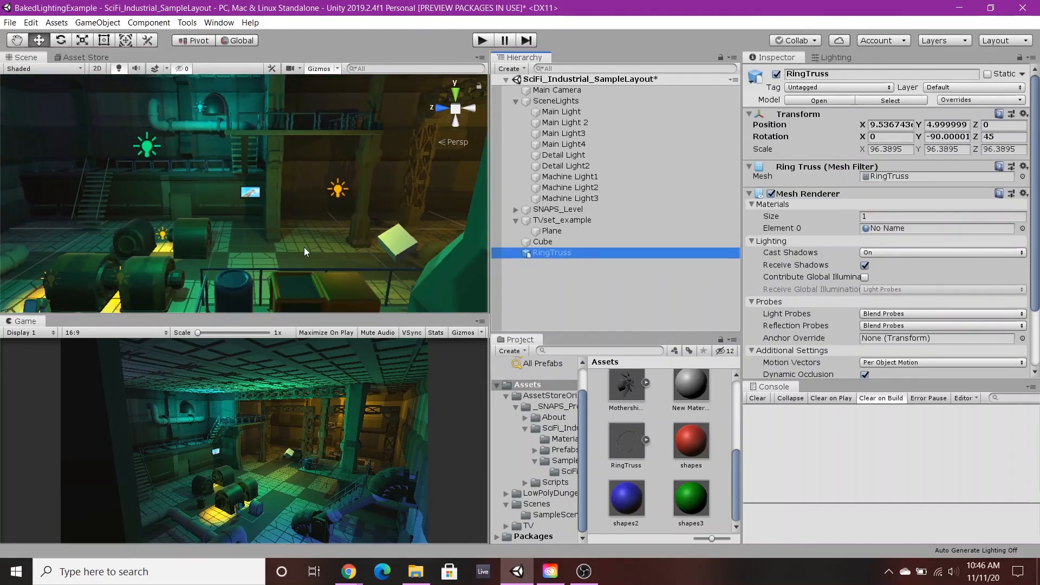
scroll(319, 251, down, 2)
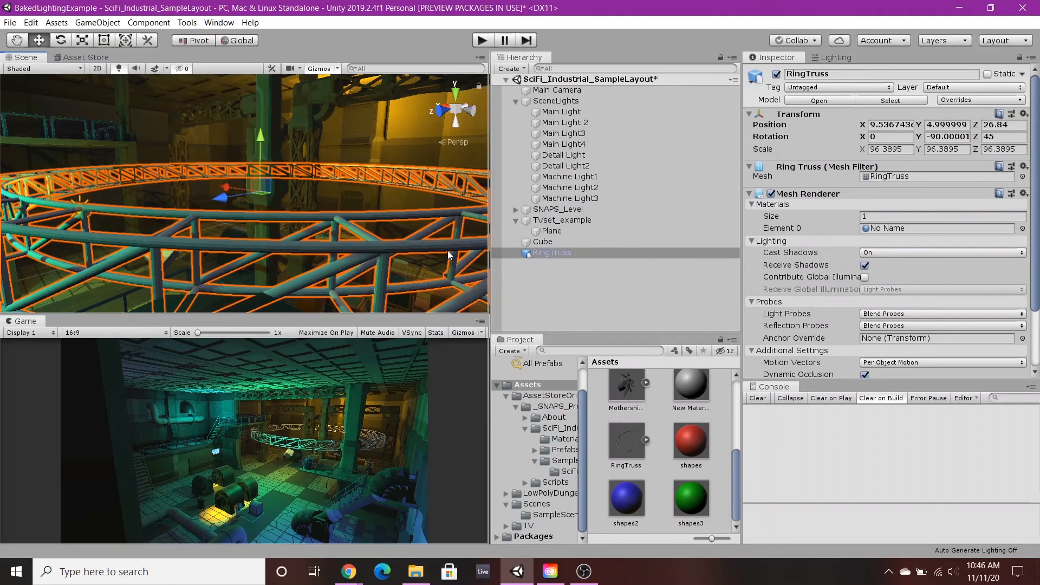
Review the RingTruss object's Mesh Renderer lighting settings and the RingTruss model's import settings around Generate Lightmap UVs
click(846, 57)
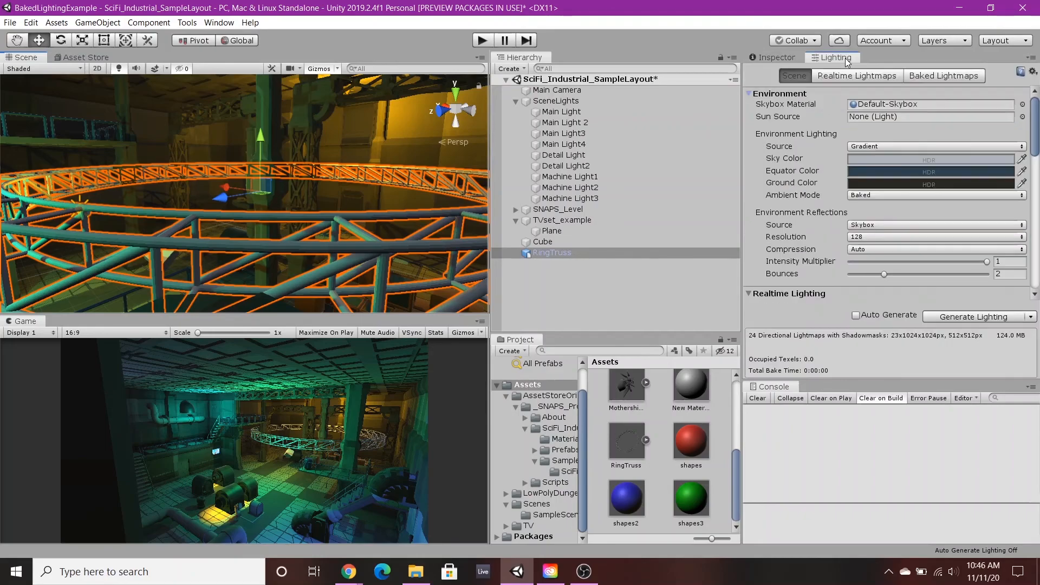
click(777, 57)
scroll(767, 362, down, 3)
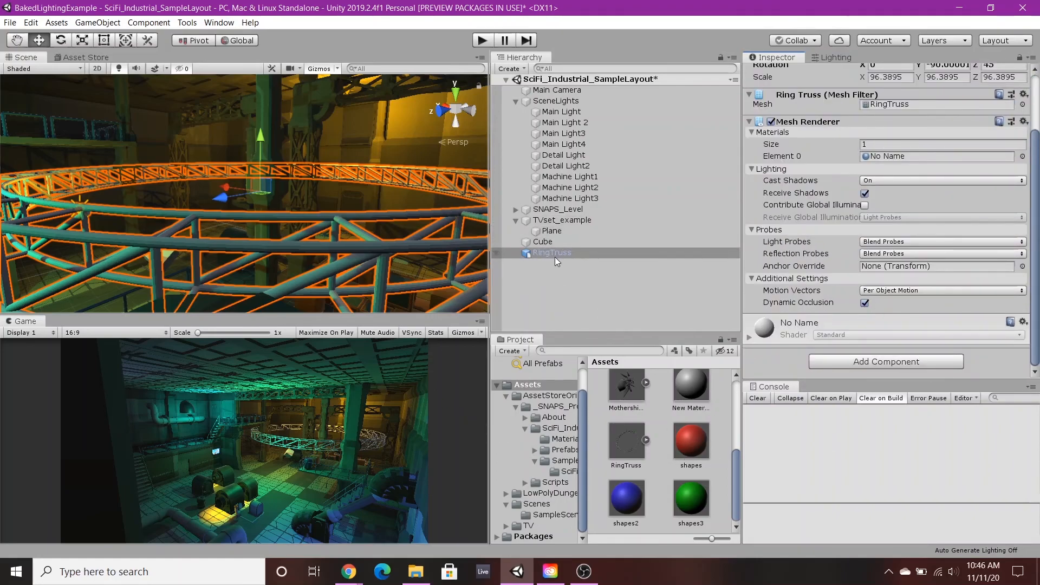
click(628, 443)
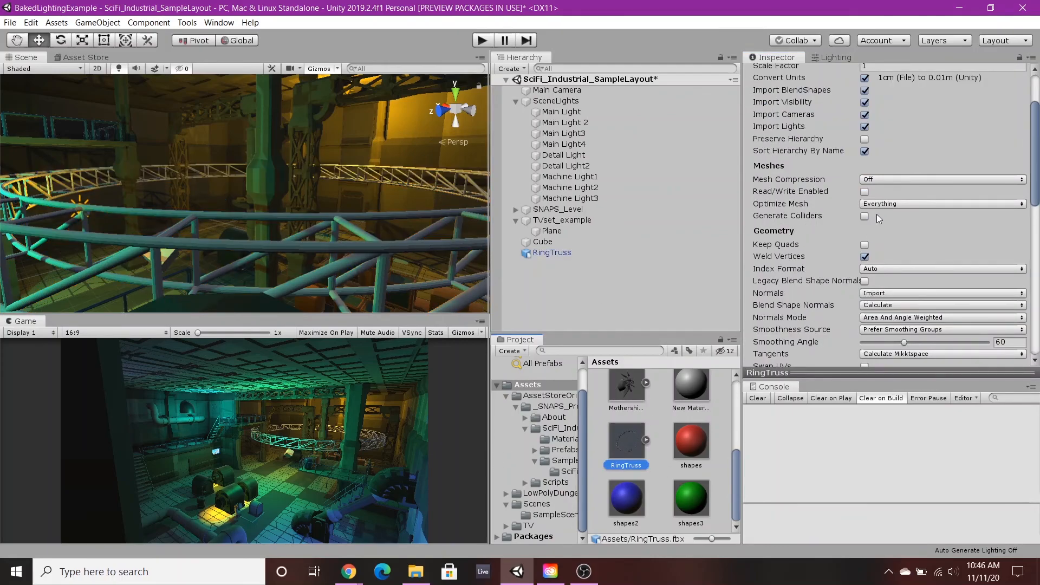
scroll(829, 210, down, 10)
scroll(829, 210, up, 5)
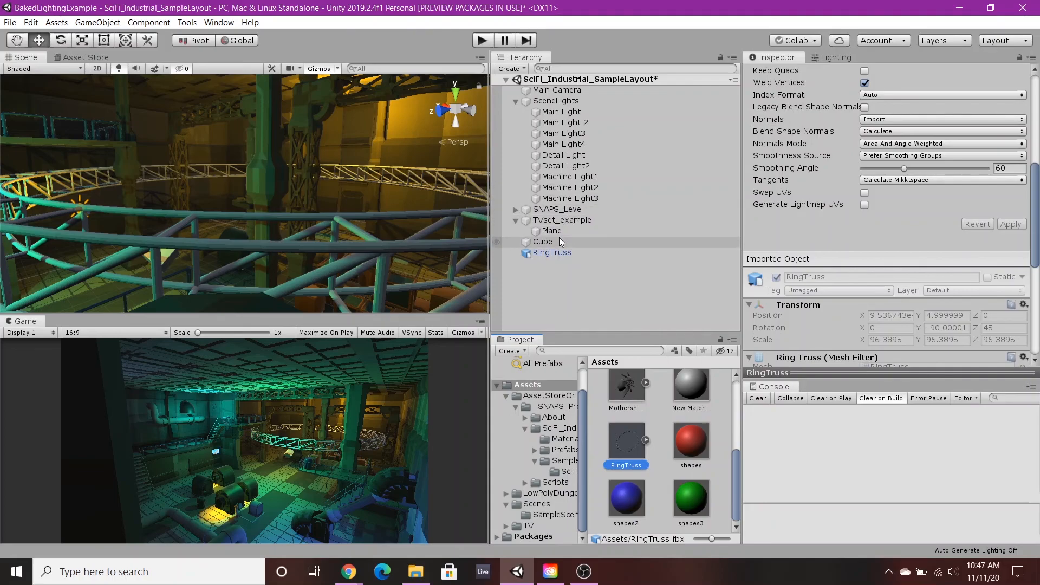
scroll(303, 214, down, 3)
scroll(302, 216, up, 3)
scroll(302, 218, up, 2)
Examine the ring truss and the nearby cube in the industrial scene, selecting Cube and RingTruss in turn
middle_drag(207, 251, 279, 241)
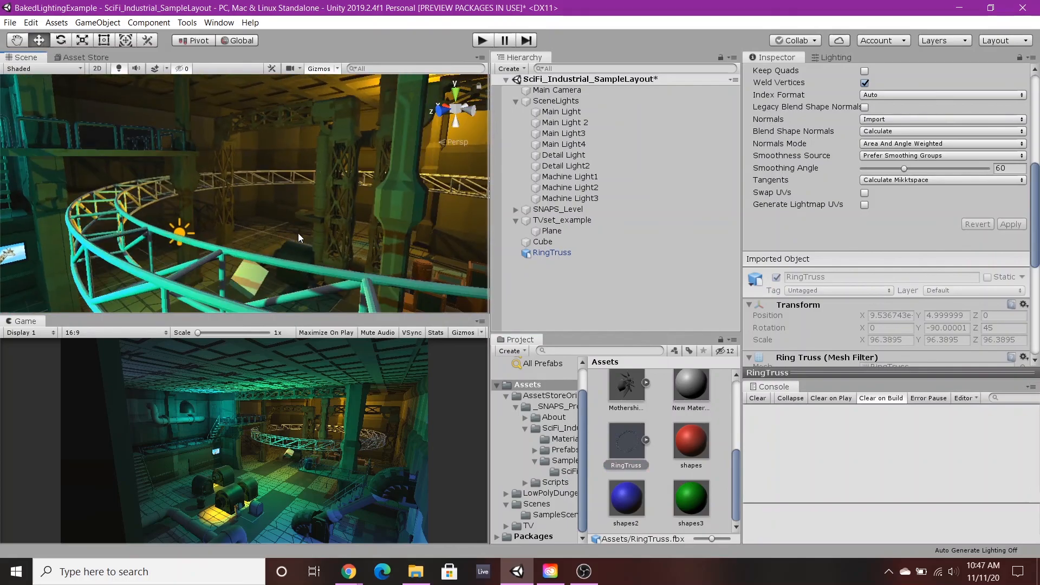
click(555, 240)
scroll(404, 225, down, 2)
scroll(405, 226, up, 2)
right_drag(372, 204, 322, 201)
click(582, 252)
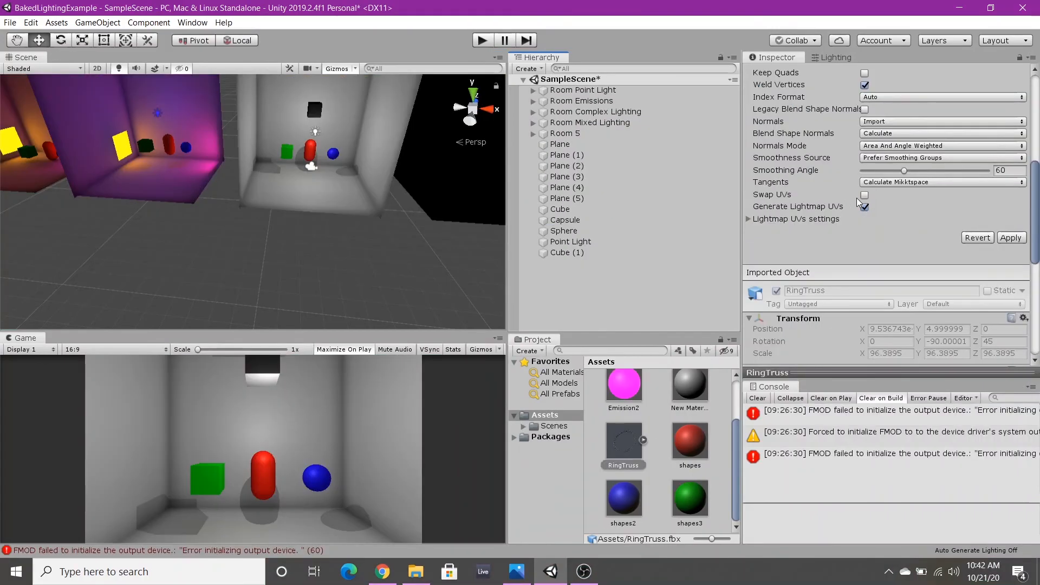
Turn off Generate Lightmap UVs in the RingTruss model's import settings in the SampleScene project
click(865, 206)
scroll(207, 265, down, 2)
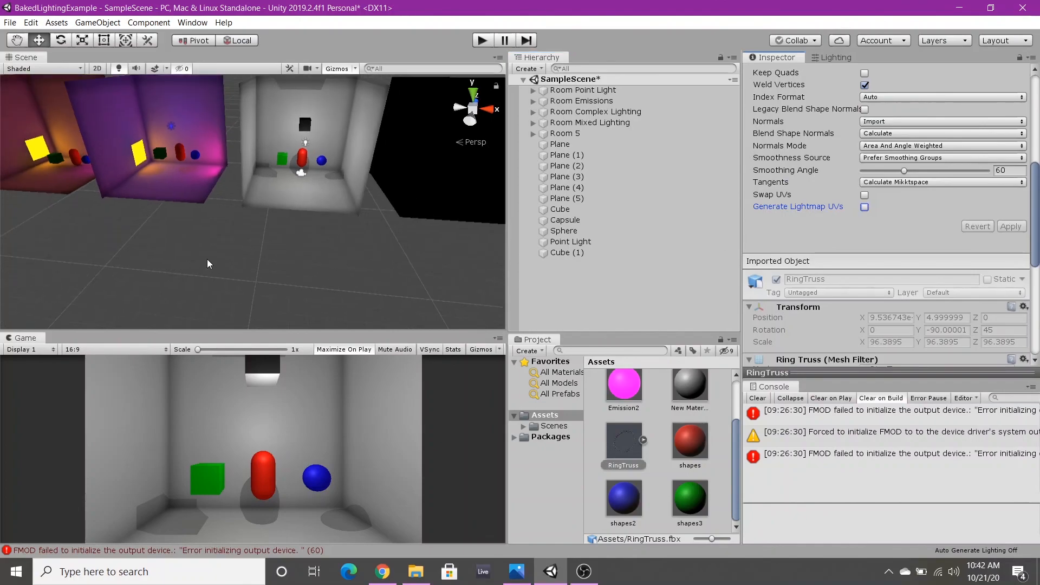
scroll(231, 255, down, 2)
alt+drag(281, 283, 207, 223)
alt+drag(193, 303, 235, 323)
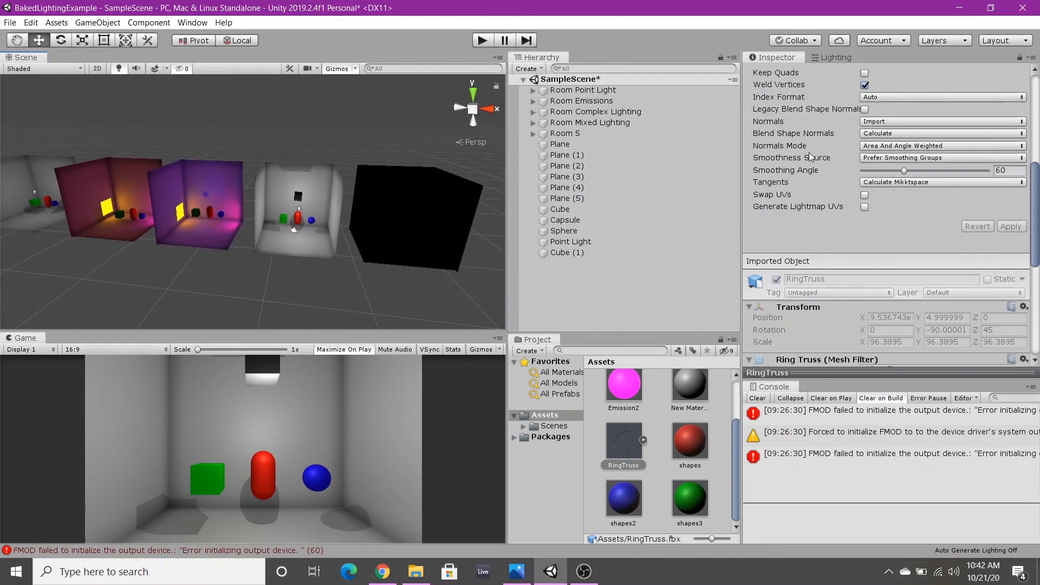